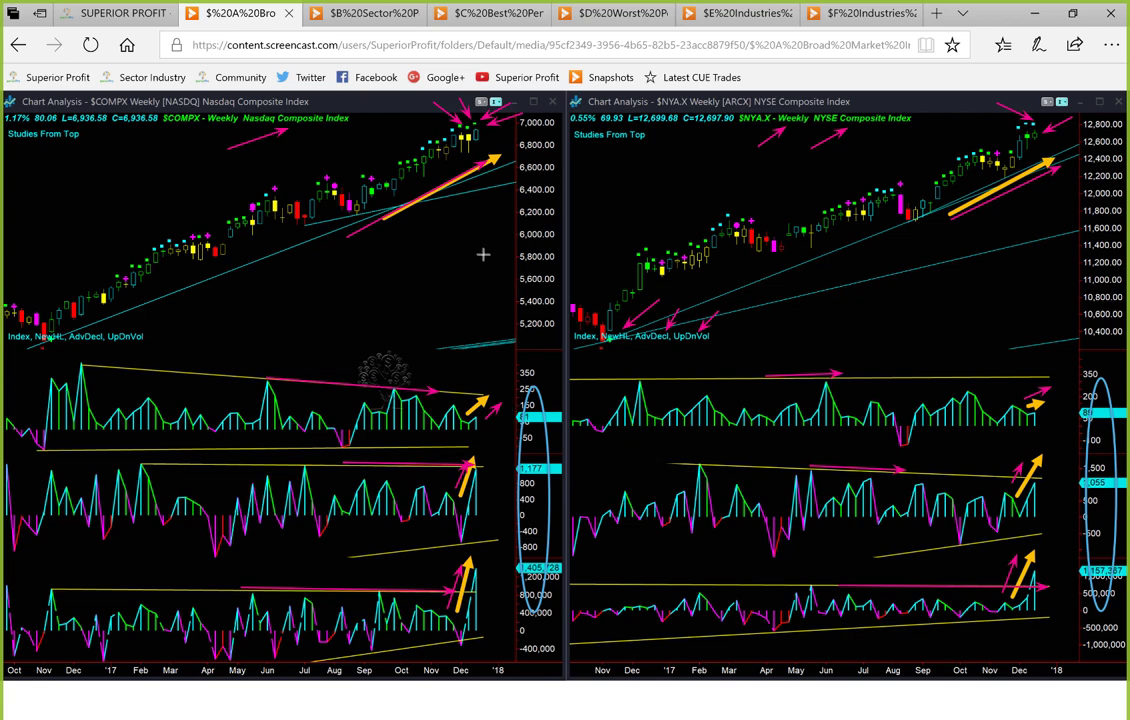
# - Annotate the Nasdaq and NYSE weekly charts with arrows along the price uptrends, the falling Nasdaq new-high study and the circled study values
pyautogui.moveTo(370, 237); pyautogui.dragTo(446, 196)
pyautogui.moveTo(977, 212); pyautogui.dragTo(1050, 176)
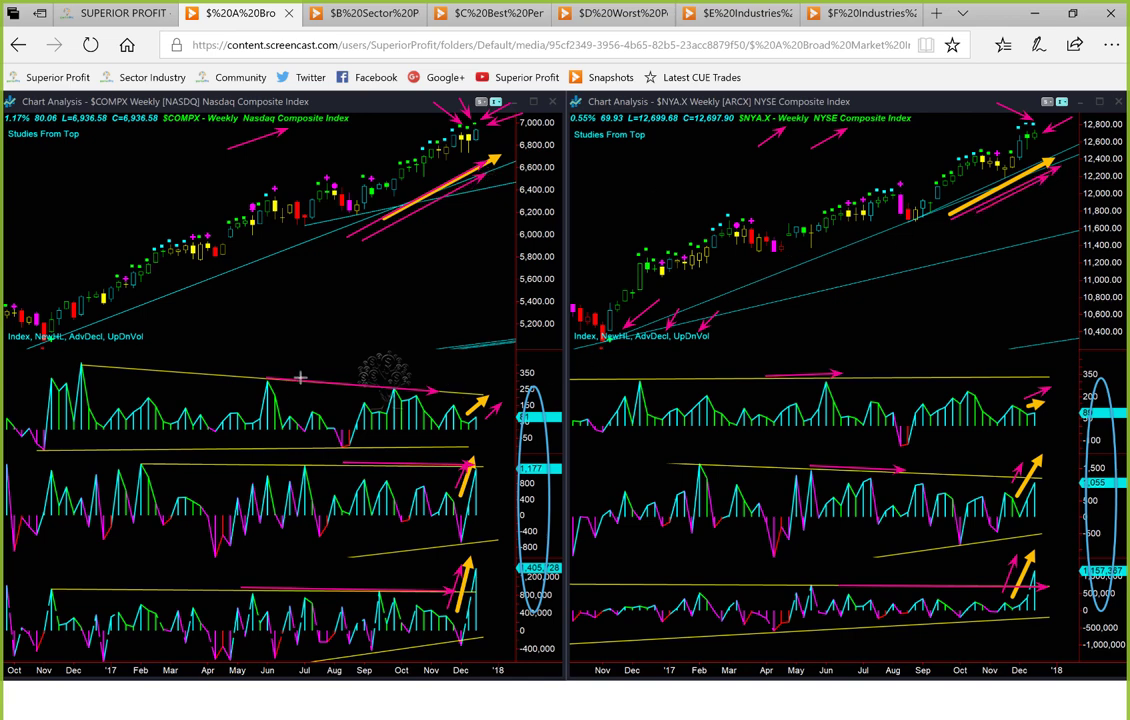
pyautogui.moveTo(300, 377); pyautogui.dragTo(477, 392)
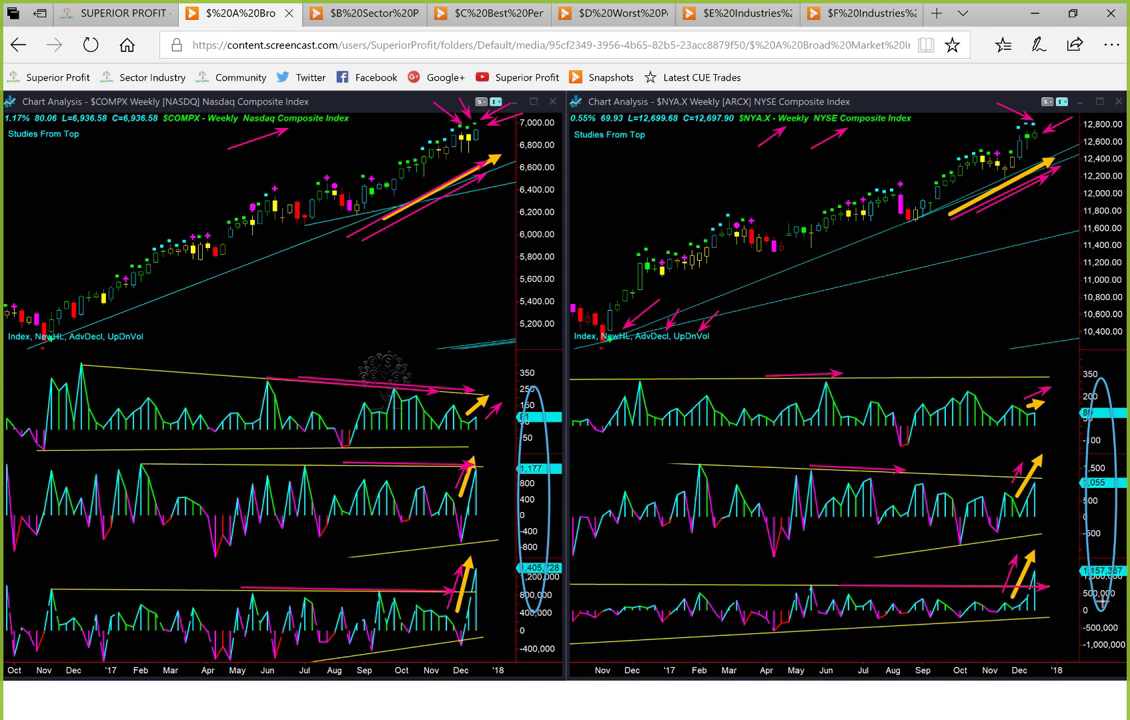
pyautogui.moveTo(1101, 564); pyautogui.dragTo(1098, 415)
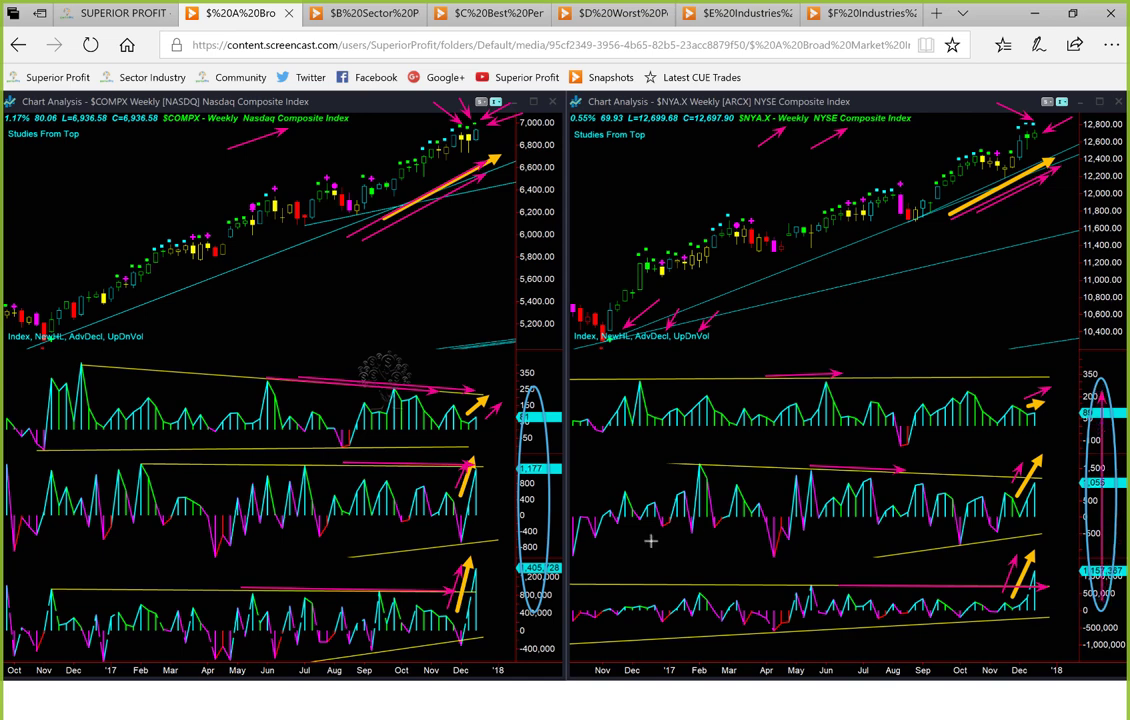
pyautogui.moveTo(537, 568); pyautogui.dragTo(530, 388)
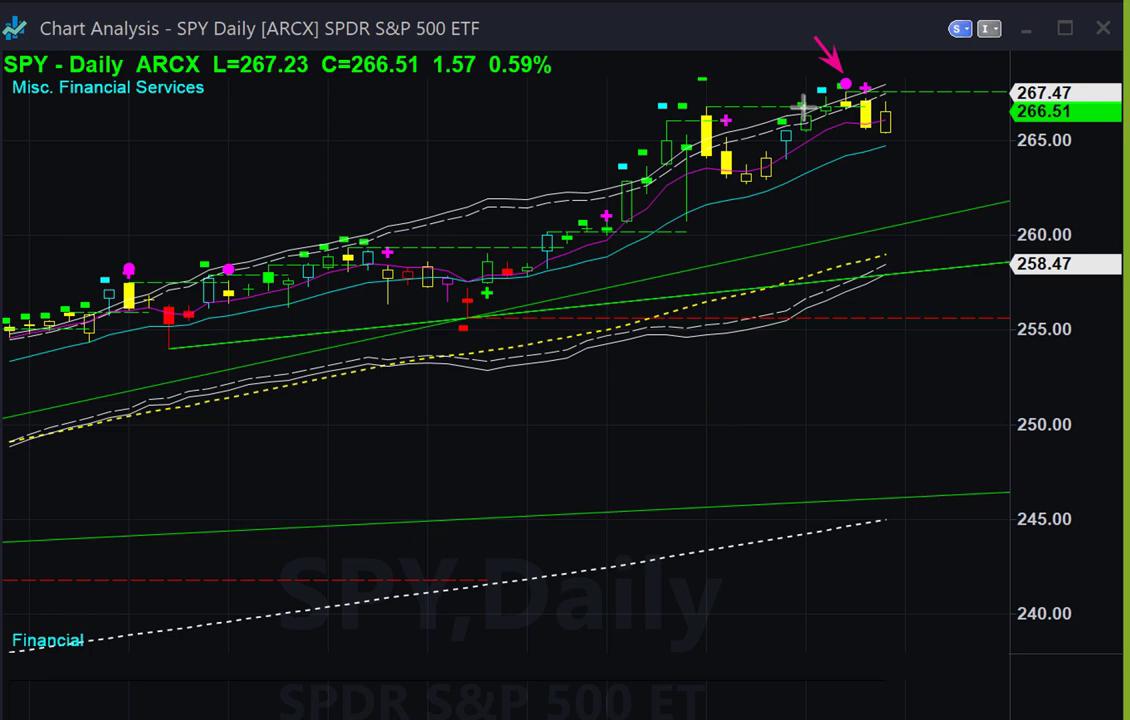
# - Draw arrows marking the recent highs and last candle on the SPY daily chart and the latest volume bars on the weekly and daily charts
pyautogui.moveTo(804, 105); pyautogui.dragTo(957, 107)
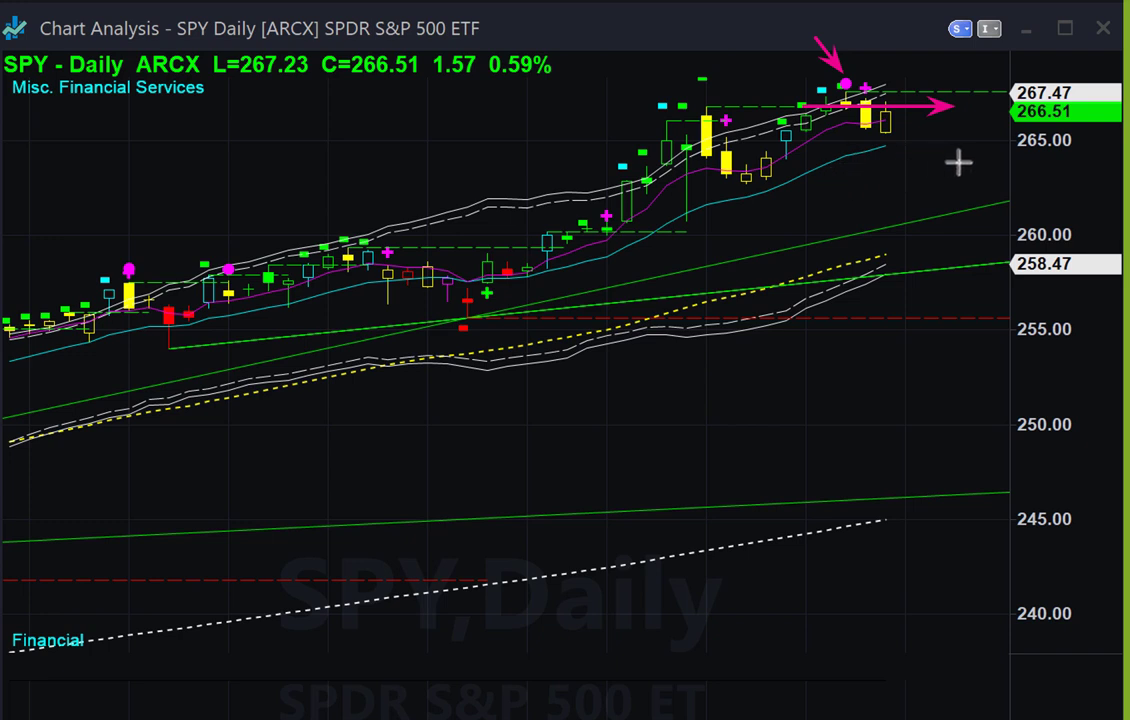
pyautogui.moveTo(966, 163); pyautogui.dragTo(905, 140)
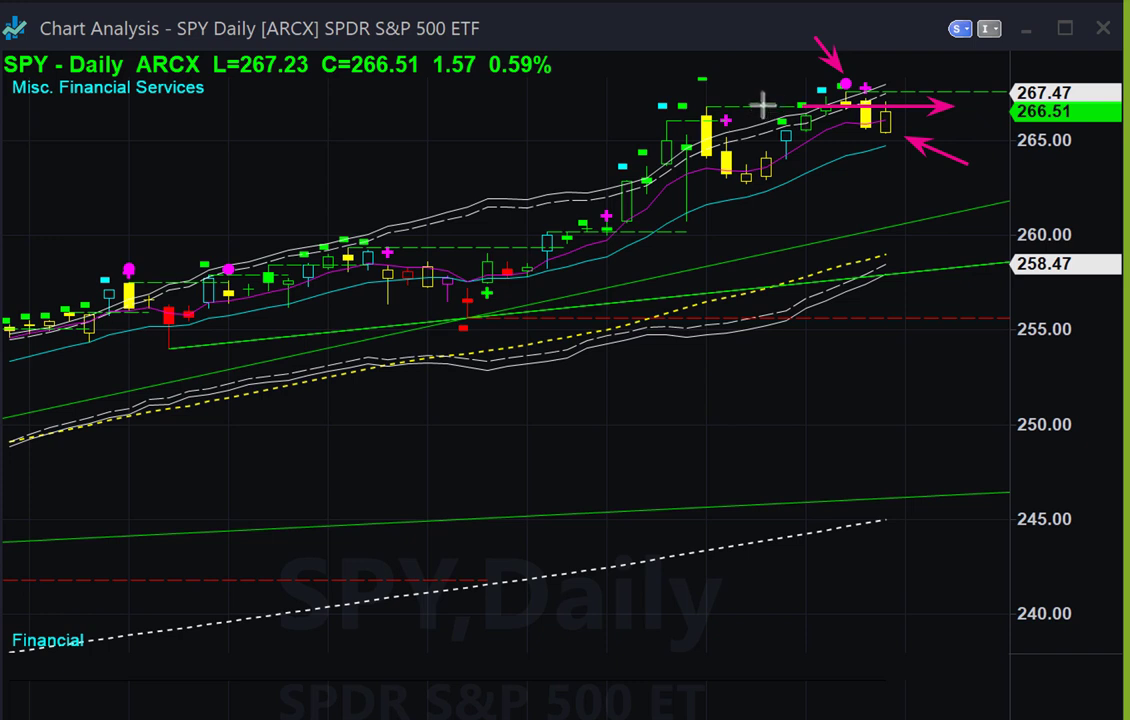
pyautogui.moveTo(763, 108); pyautogui.dragTo(946, 108)
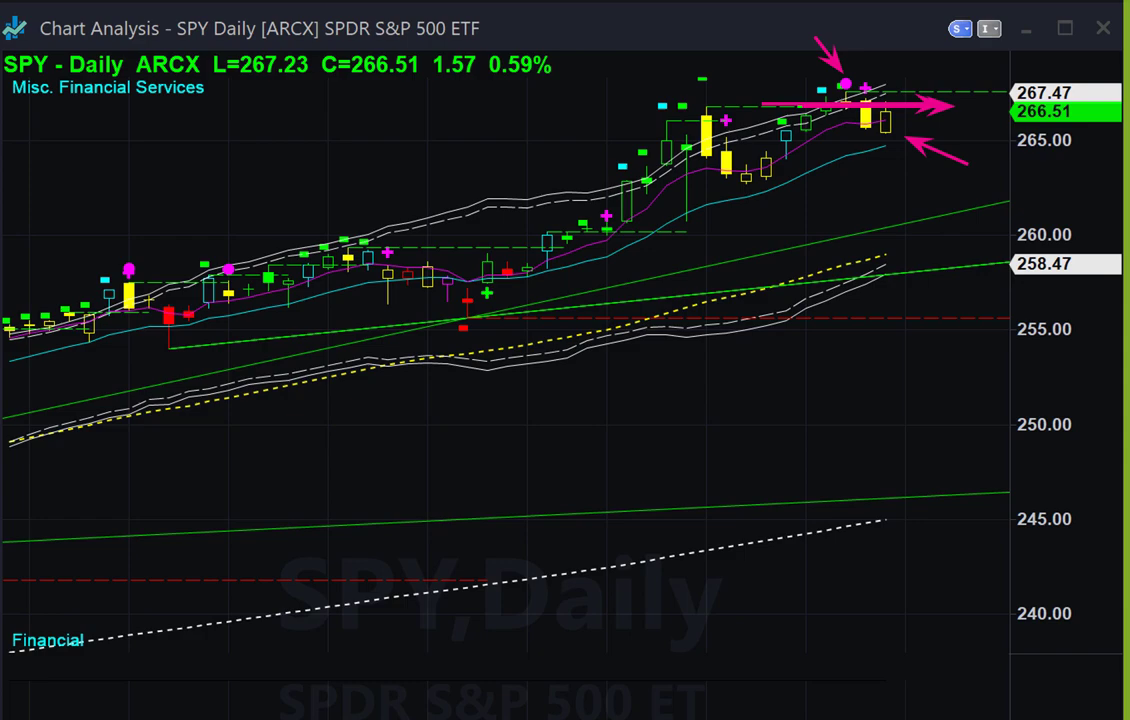
pyautogui.moveTo(482, 537); pyautogui.dragTo(474, 597)
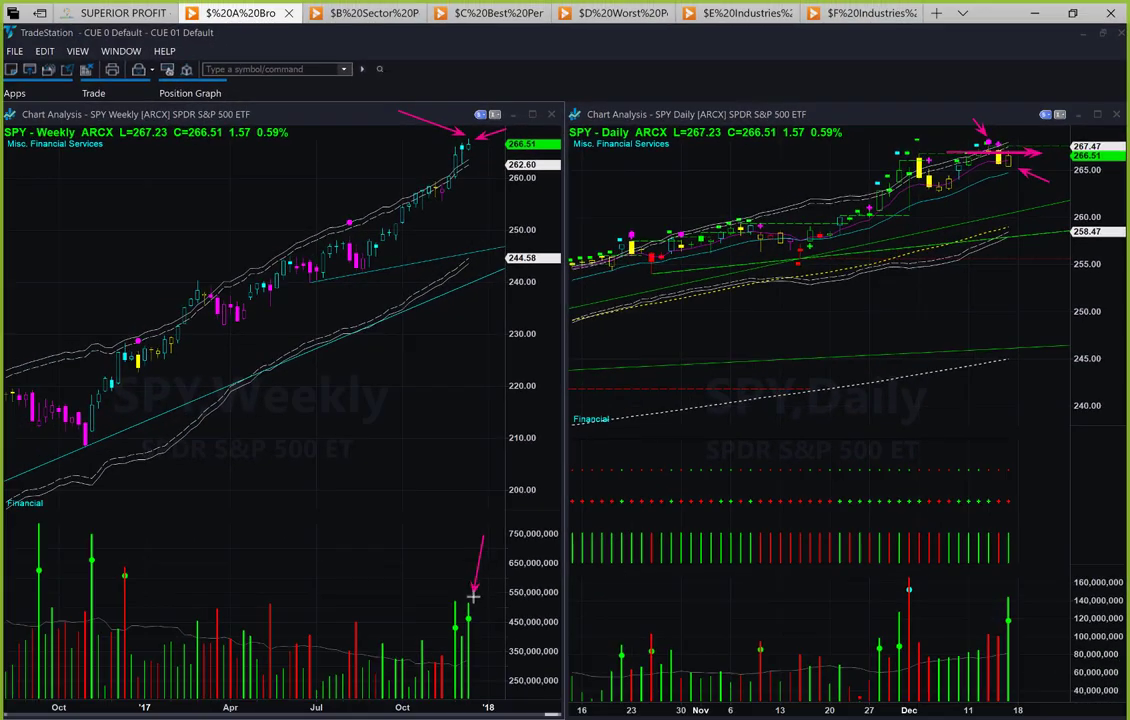
pyautogui.moveTo(1043, 573); pyautogui.dragTo(1015, 602)
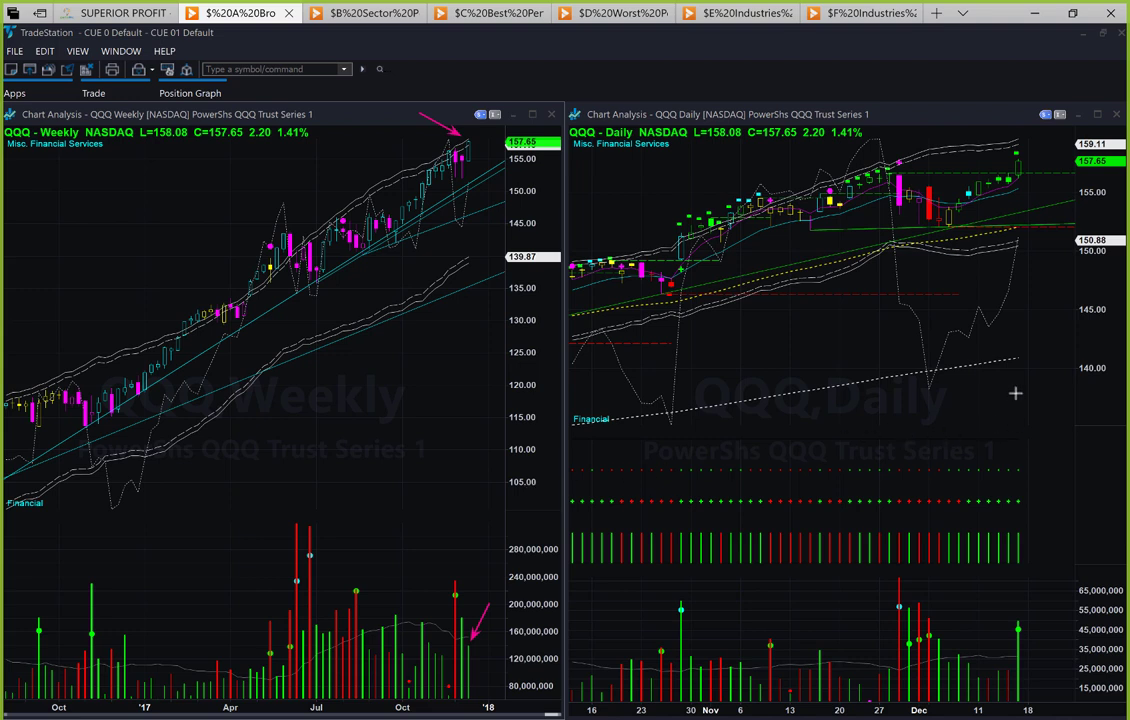
# - Draw arrows on the QQQ daily chart marking the latest volume bar and the price rise to the last candle
pyautogui.moveTo(1046, 576); pyautogui.dragTo(1020, 625)
pyautogui.moveTo(903, 173)
pyautogui.mouseDown()
pyautogui.moveTo(1010, 173)
pyautogui.moveTo(1025, 161)
pyautogui.mouseUp()
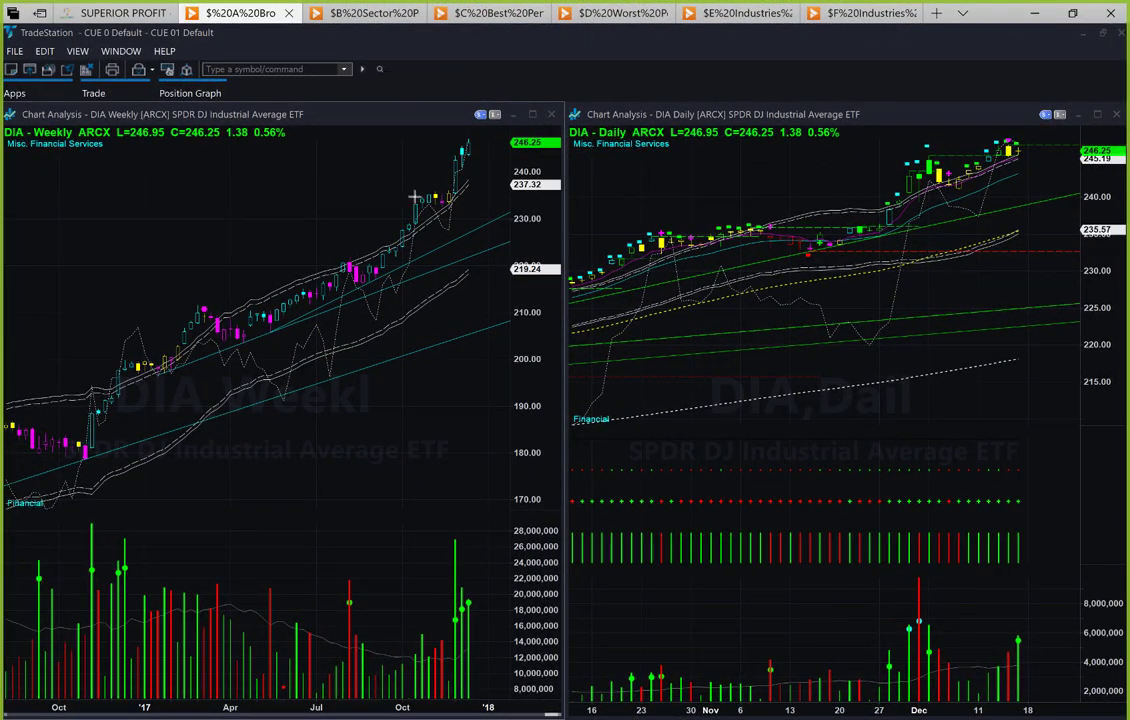
# - Draw arrows on the DIA weekly and daily charts marking the recent highs, the last daily candle and the latest weekly price and volume
pyautogui.moveTo(391, 139); pyautogui.dragTo(462, 142)
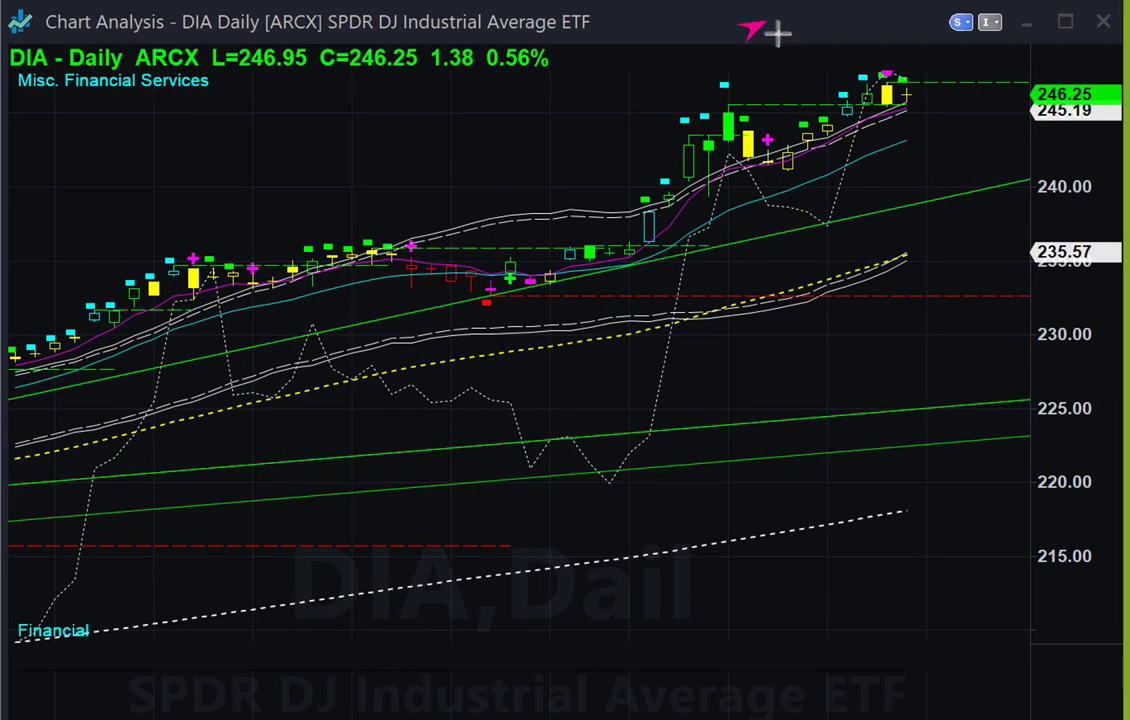
pyautogui.moveTo(778, 33); pyautogui.dragTo(884, 63)
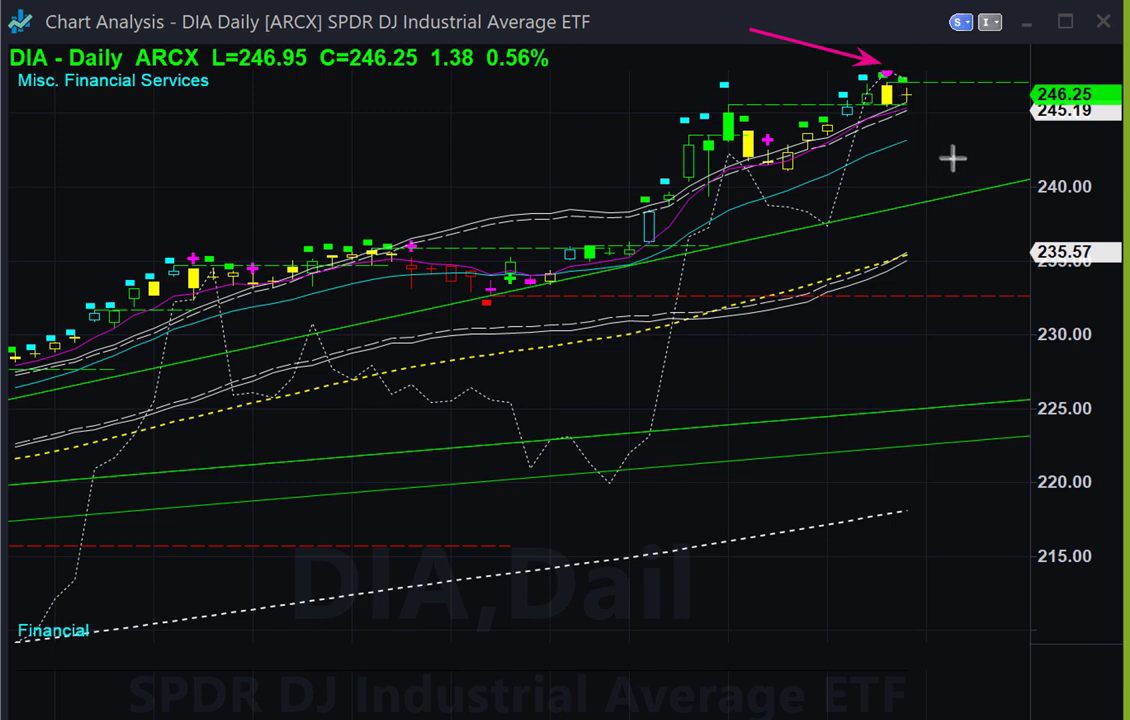
pyautogui.moveTo(1019, 155); pyautogui.dragTo(925, 96)
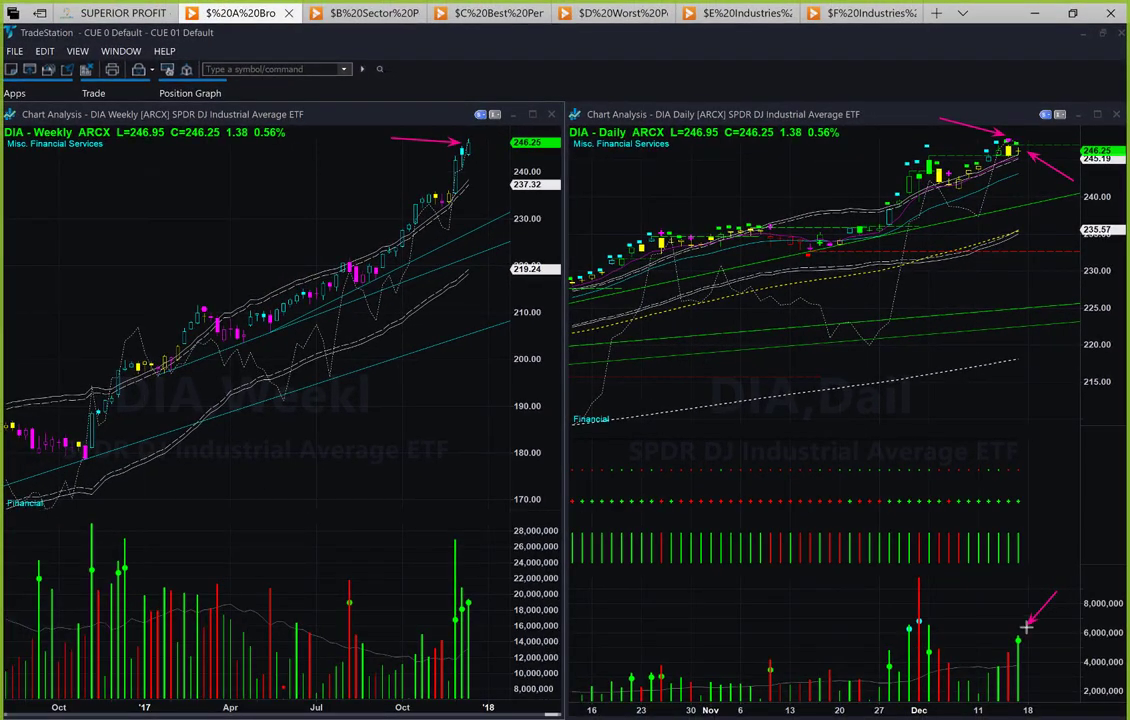
pyautogui.moveTo(502, 555); pyautogui.dragTo(475, 594)
pyautogui.moveTo(434, 258); pyautogui.dragTo(477, 164)
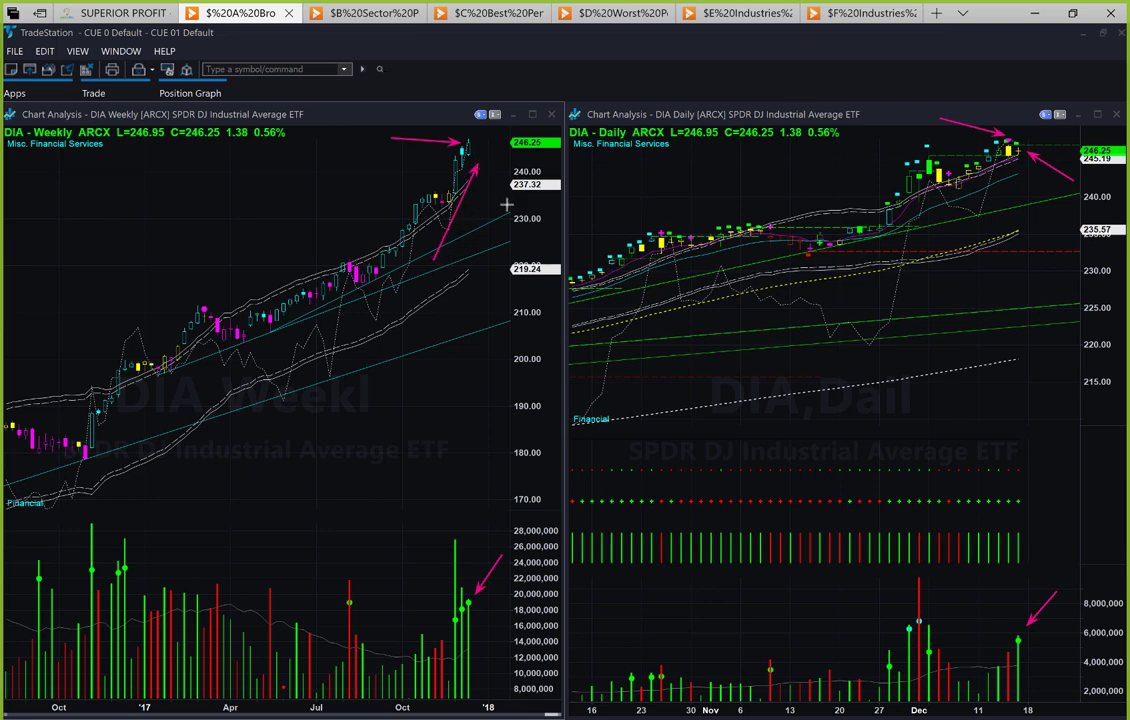
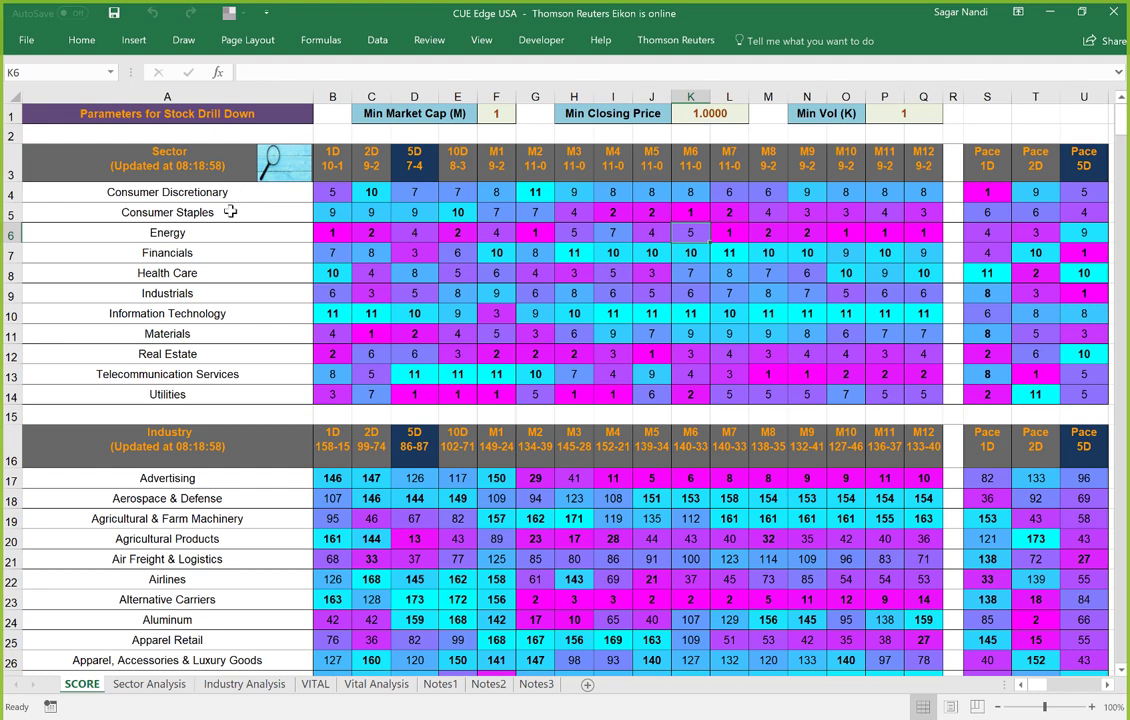
# - Switch to the CUE Edge USA workbook and highlight the SCORE sheet's sector and industry names and the M1–M12 and 1D–10D headers
pyautogui.moveTo(203, 190); pyautogui.dragTo(220, 384)
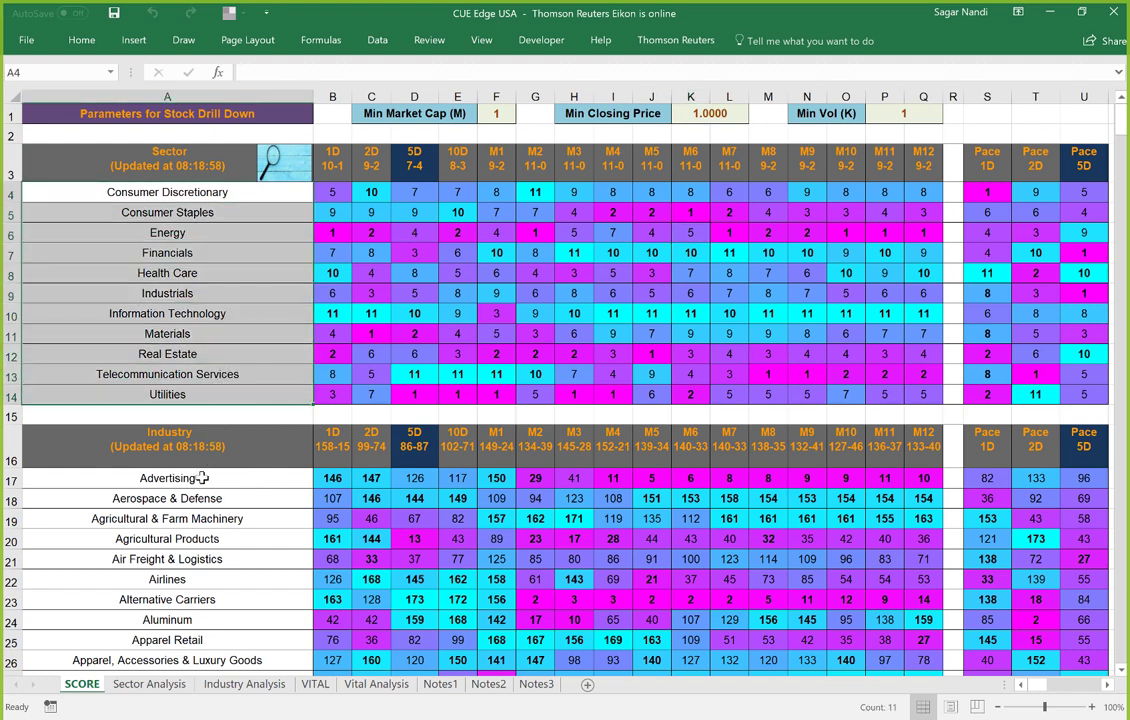
pyautogui.moveTo(209, 478); pyautogui.dragTo(212, 655)
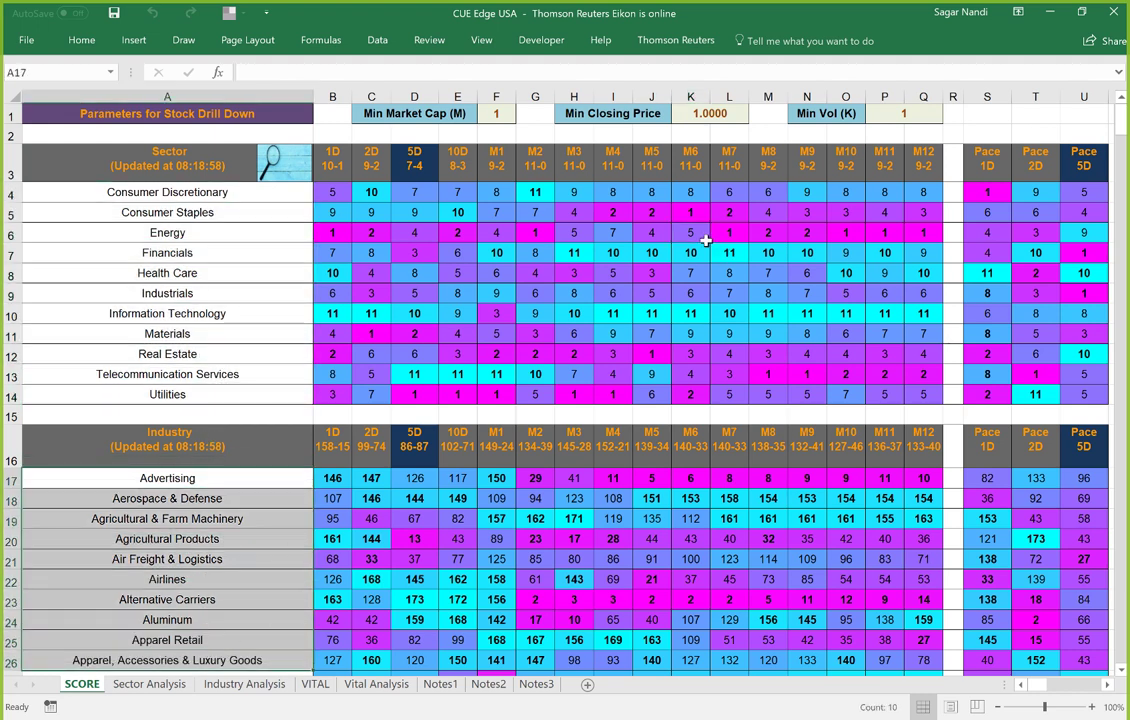
pyautogui.moveTo(480, 160); pyautogui.dragTo(916, 166)
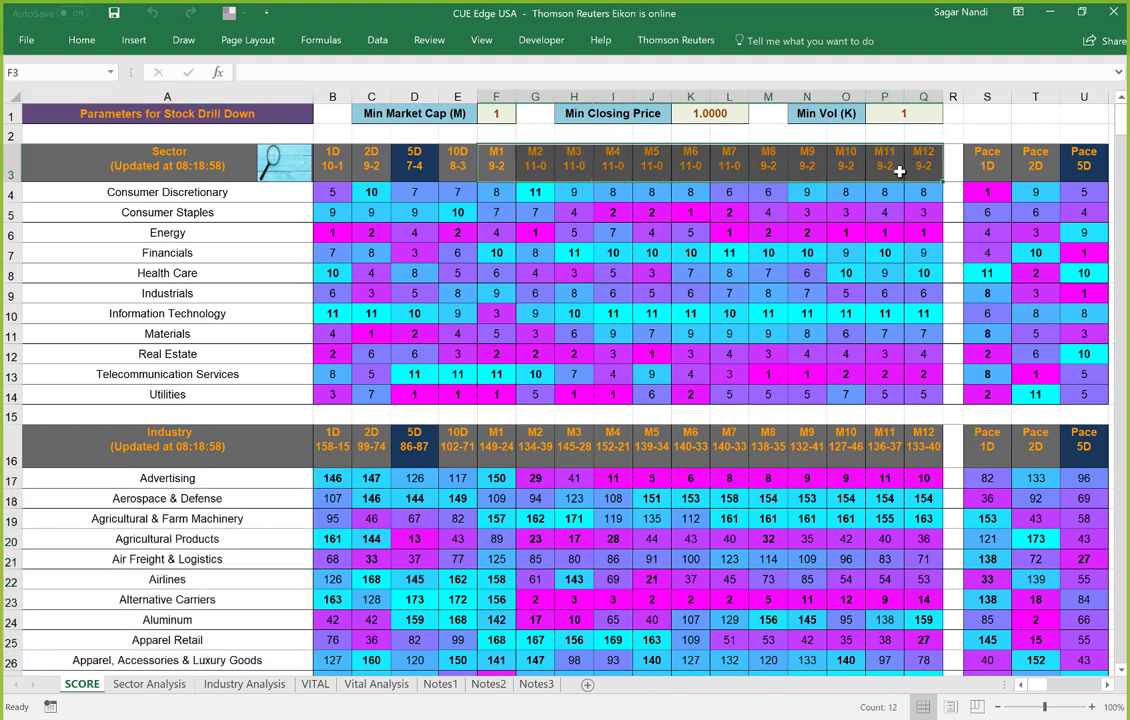
pyautogui.click(445, 169)
pyautogui.moveTo(445, 169); pyautogui.dragTo(342, 174)
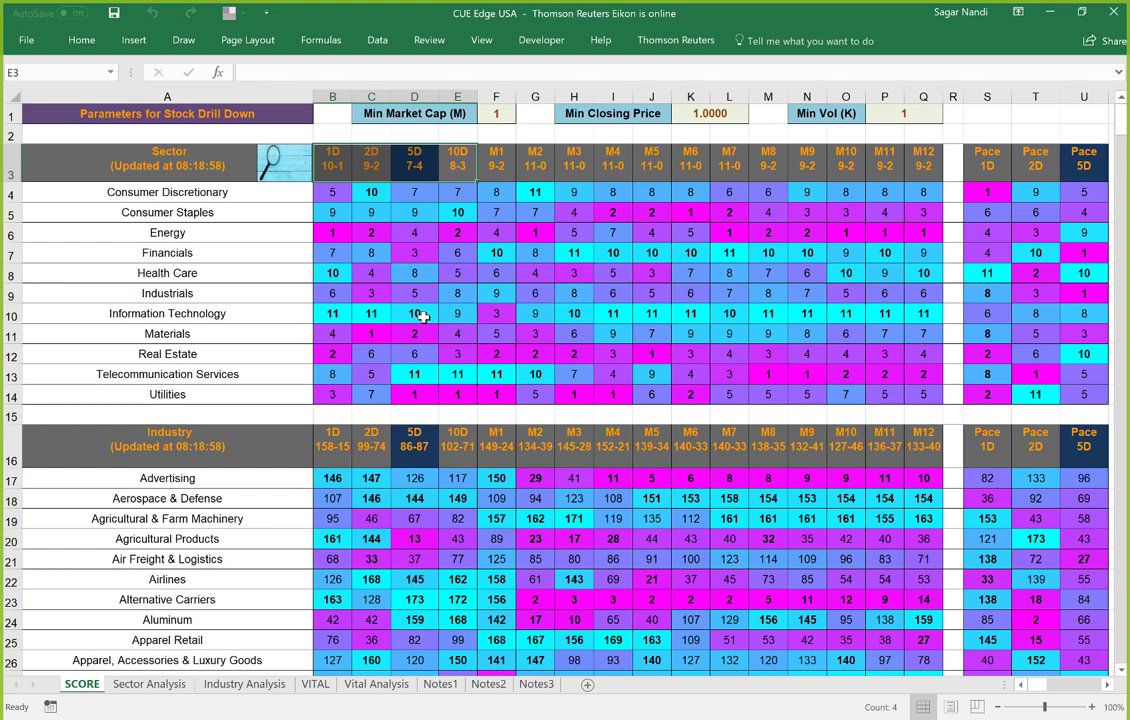
# - Compare the 5D sector scores of Telecommunication Services and Utilities
pyautogui.click(417, 375)
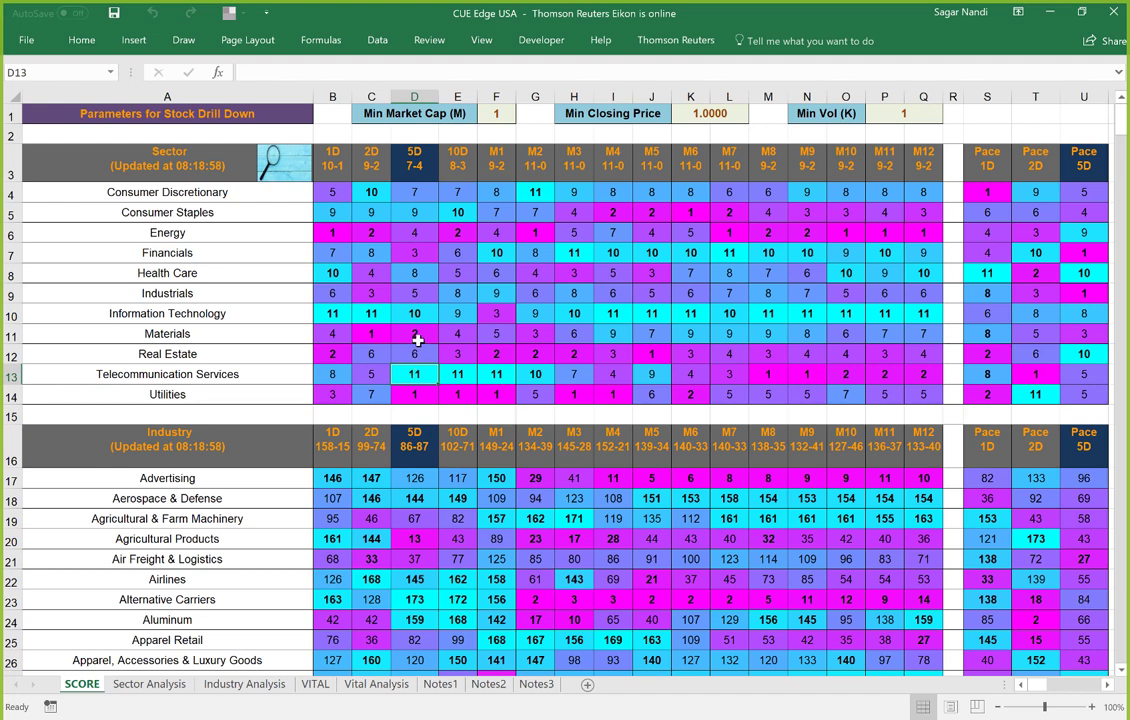
pyautogui.click(413, 394)
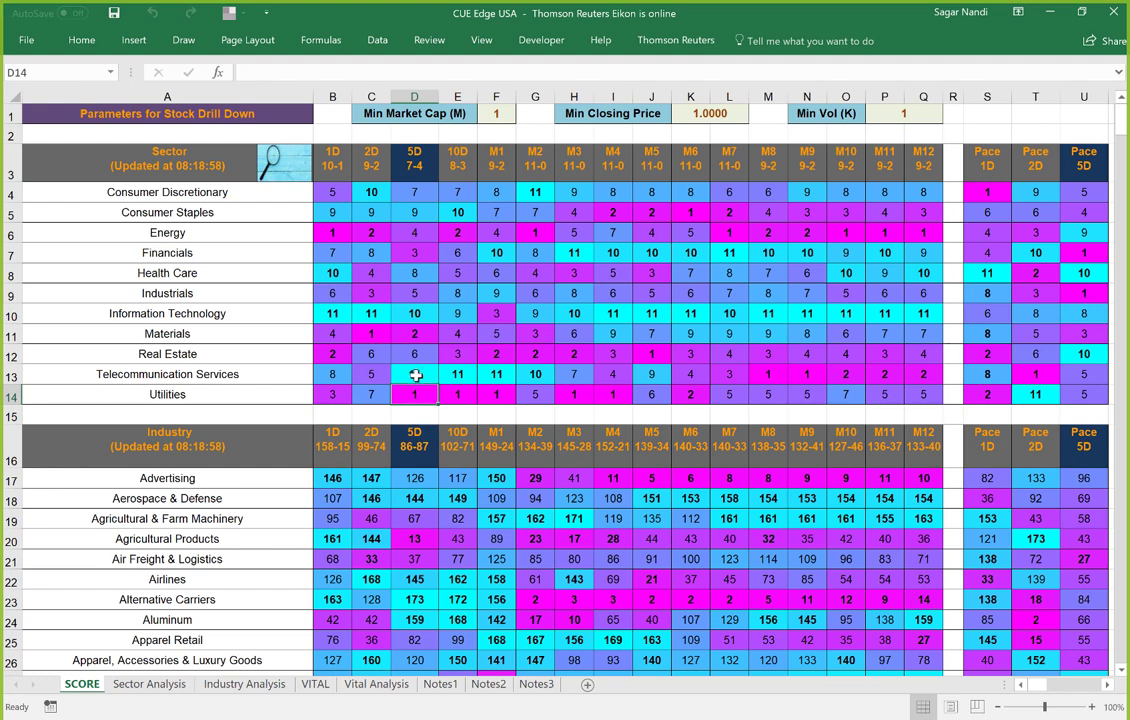
pyautogui.click(416, 374)
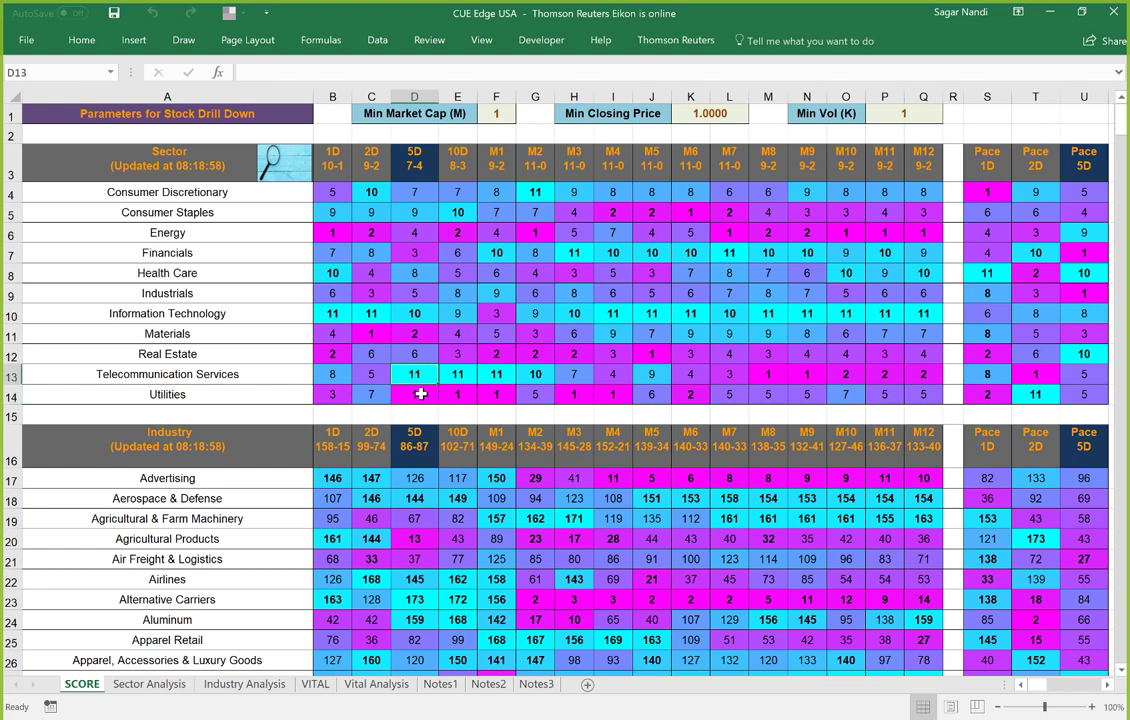
pyautogui.click(421, 394)
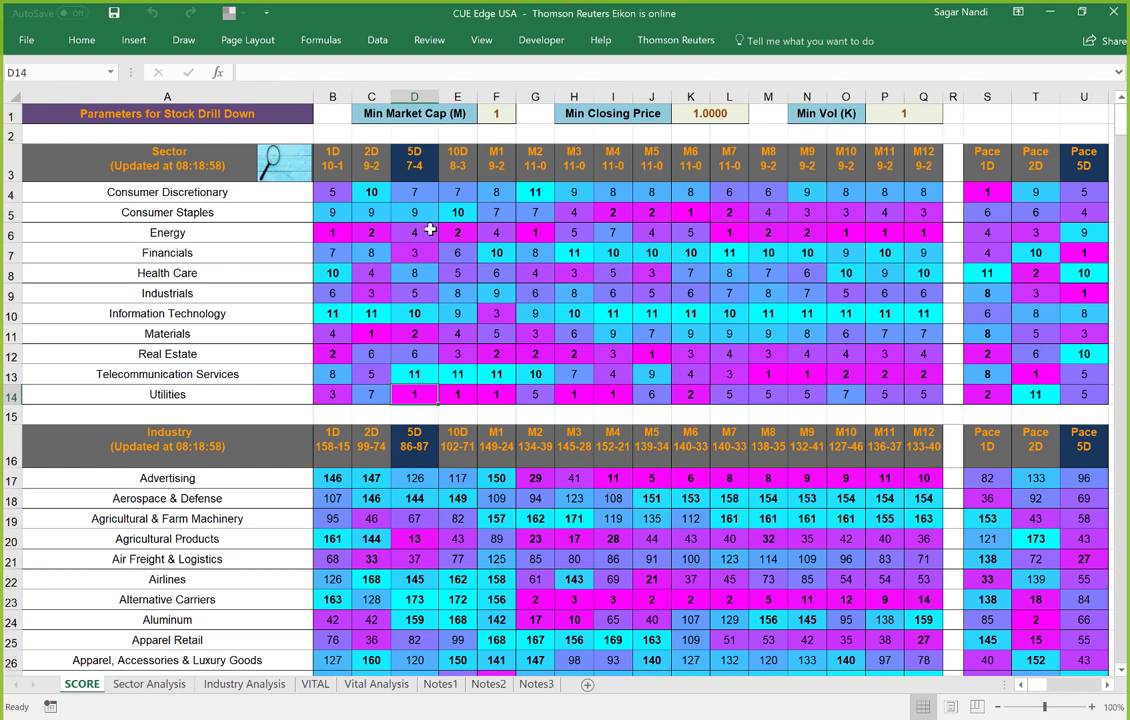
pyautogui.click(417, 375)
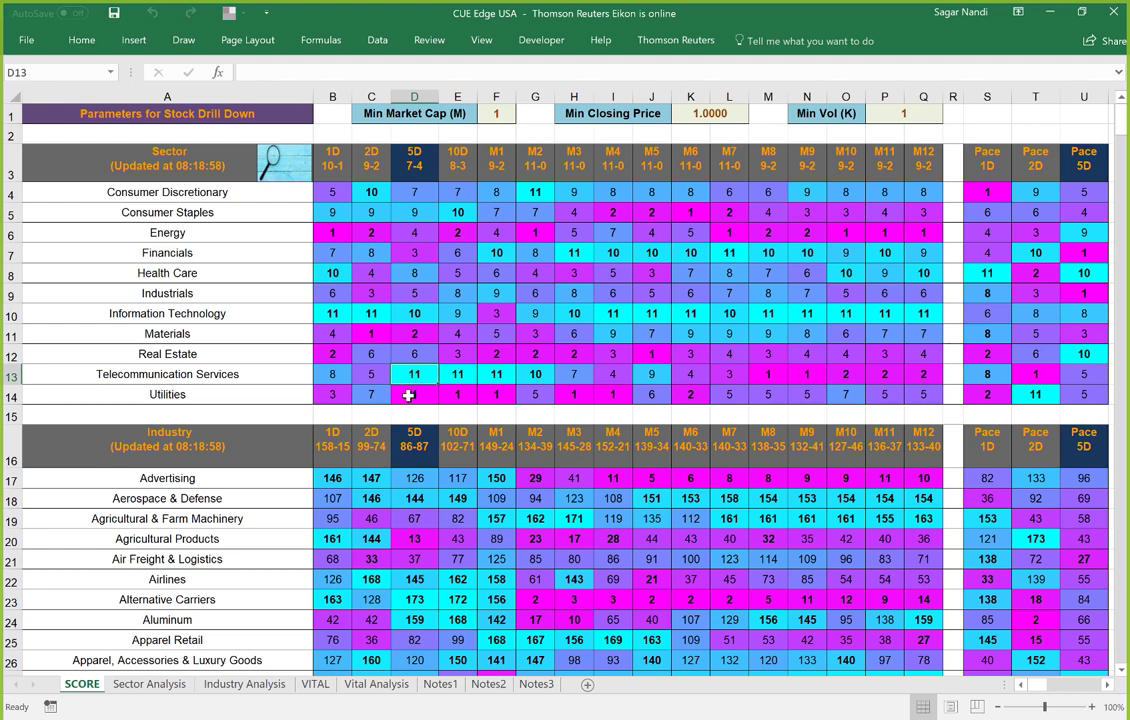
pyautogui.click(409, 395)
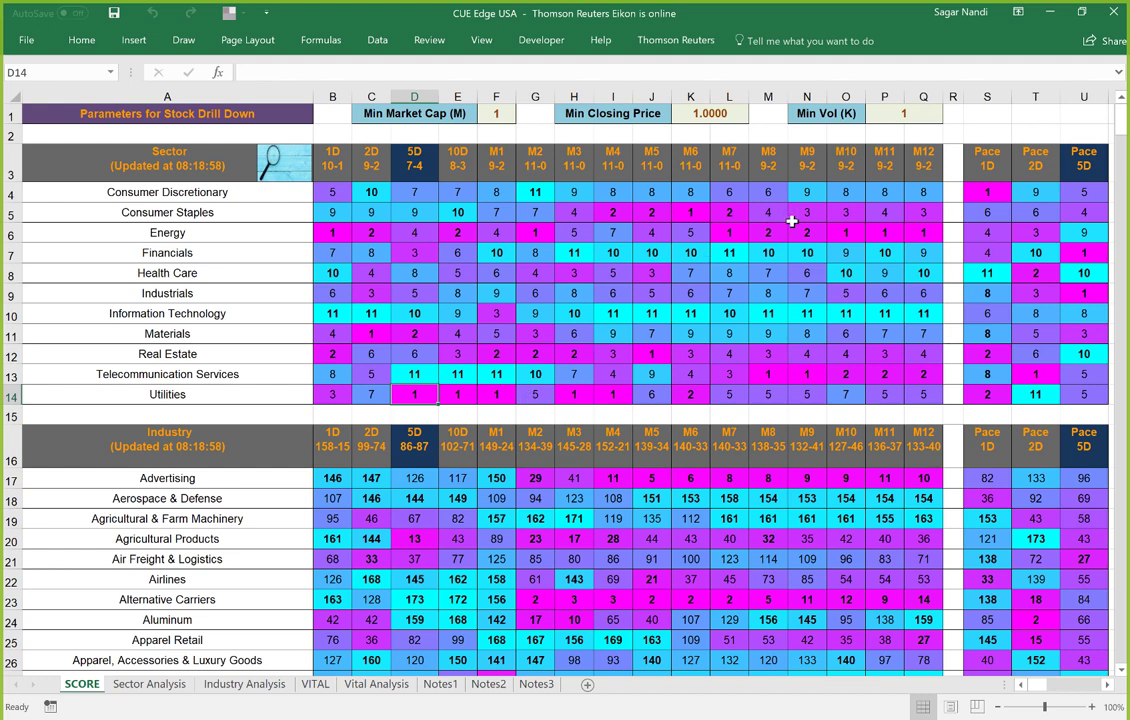
# - Highlight the scores from M12 back to 5D for Consumer Staples and Materials to examine their trends
pyautogui.moveTo(923, 212); pyautogui.dragTo(421, 212)
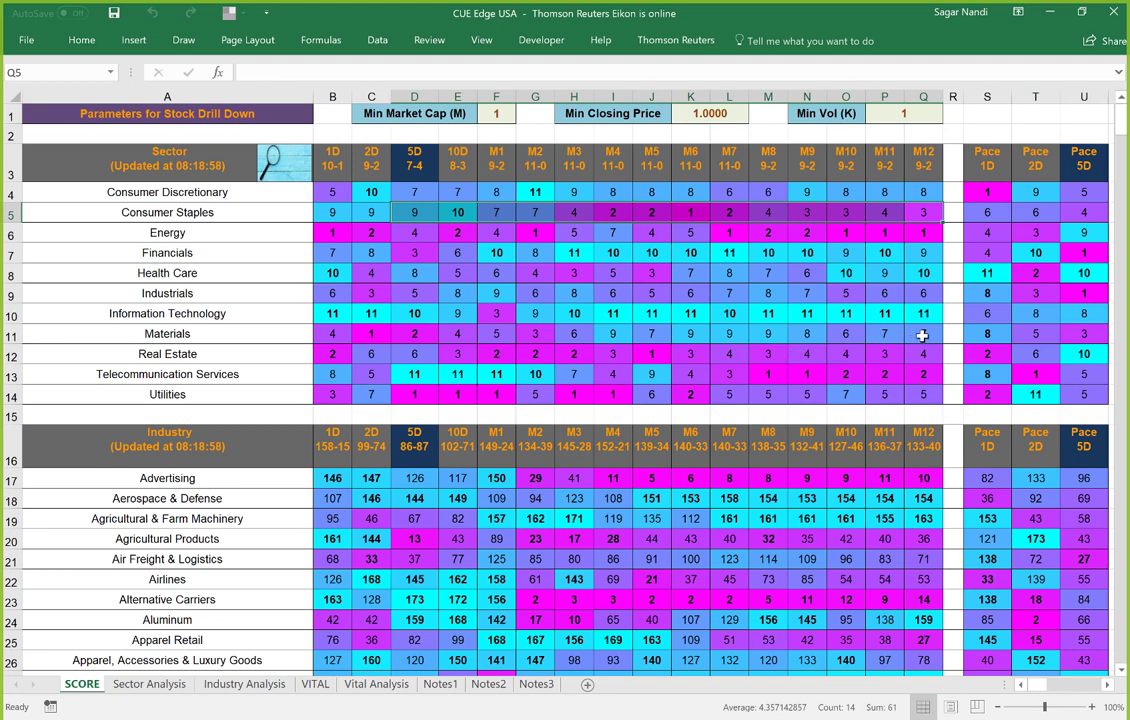
pyautogui.moveTo(922, 336); pyautogui.dragTo(422, 339)
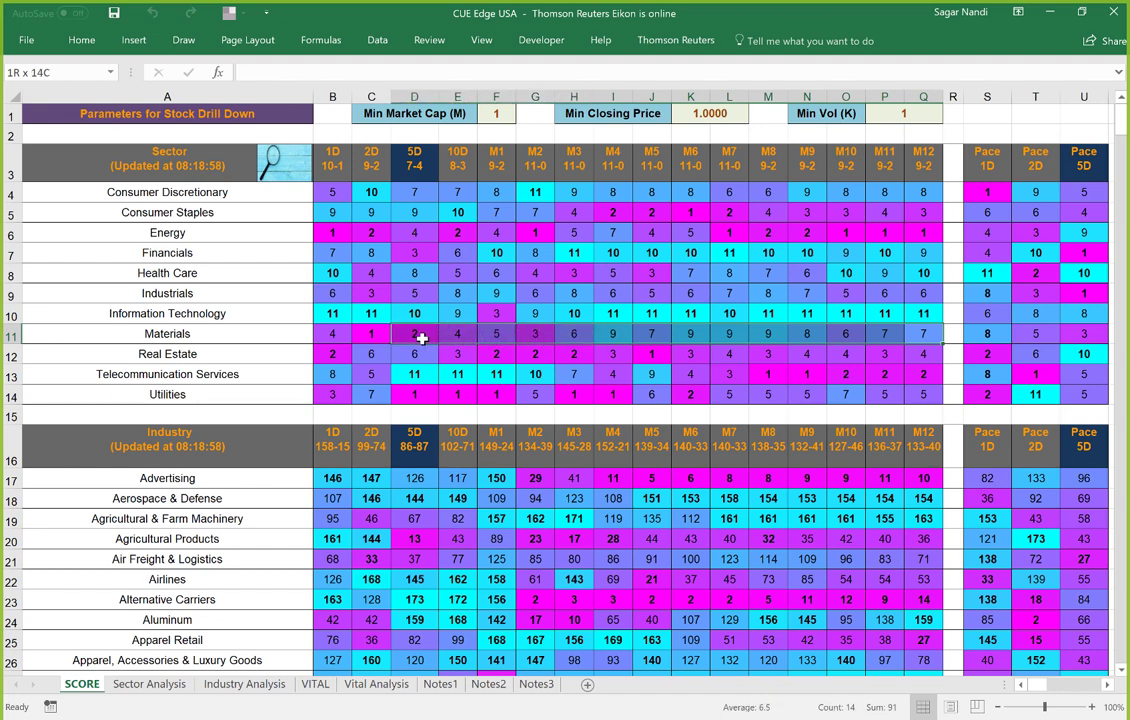
pyautogui.moveTo(422, 339); pyautogui.dragTo(422, 339)
# - Sort the industries on the Industry Analysis sheet by 5D score from largest to smallest
pyautogui.click(244, 684)
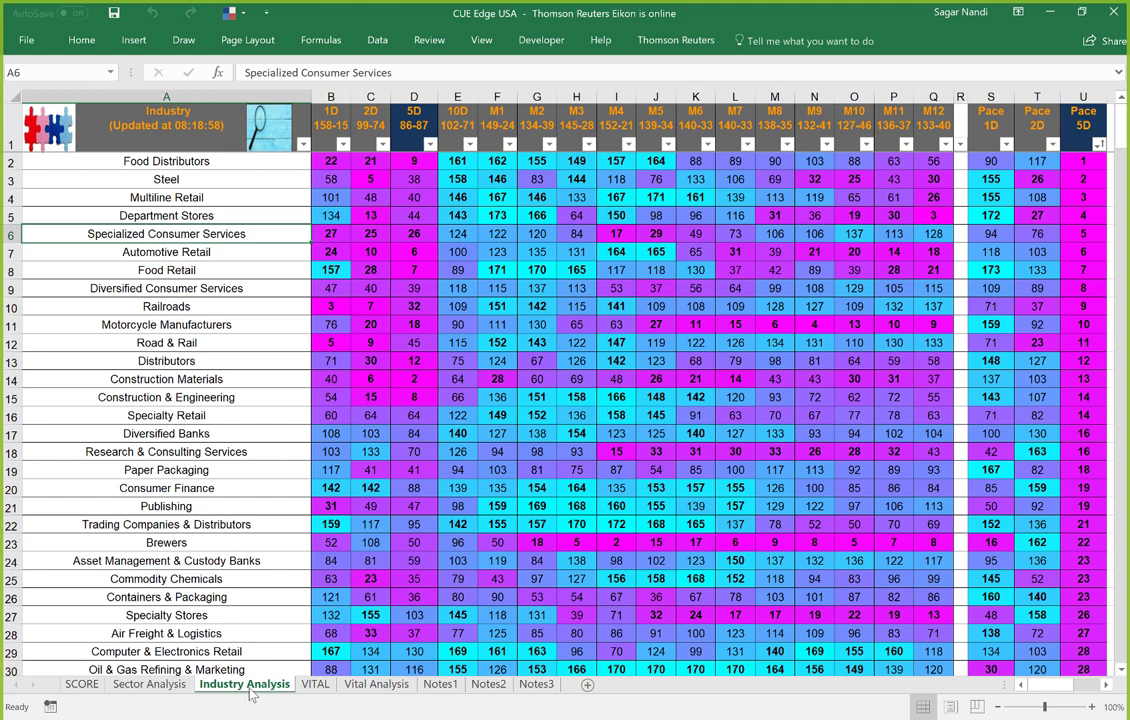
pyautogui.click(432, 145)
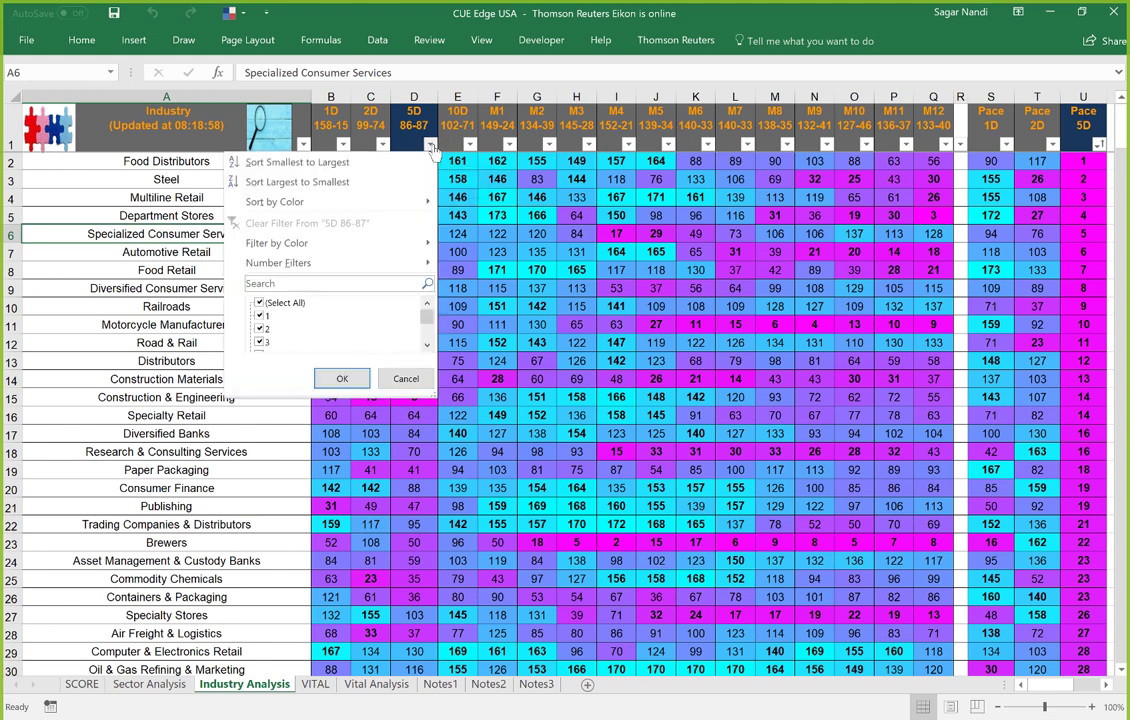
pyautogui.click(397, 182)
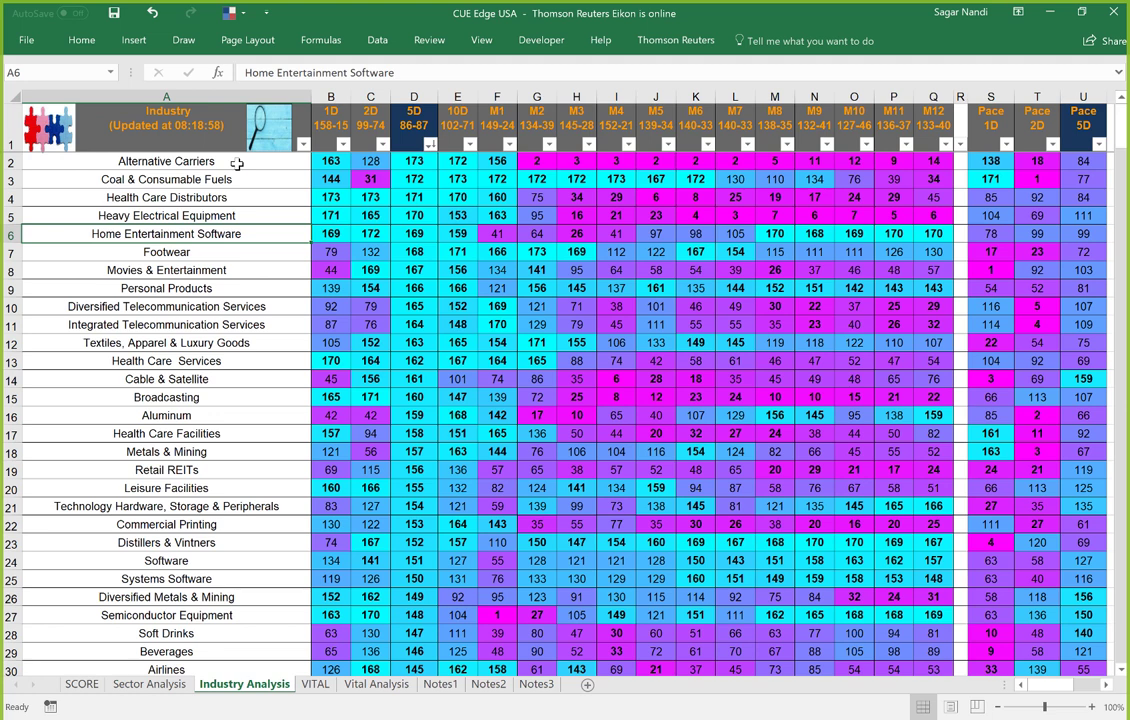
# - Examine the Heavy Electrical Equipment industry's scores from 1D to M12, including its 5D score
pyautogui.click(115, 215)
pyautogui.moveTo(340, 216); pyautogui.dragTo(933, 218)
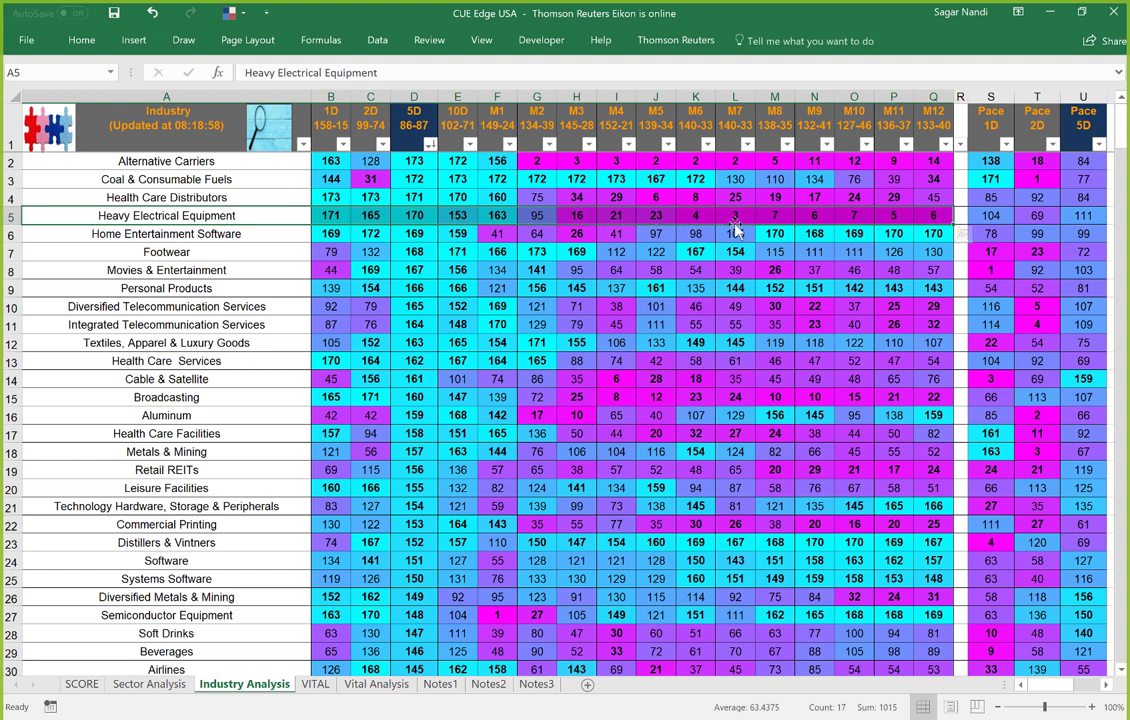
pyautogui.click(414, 218)
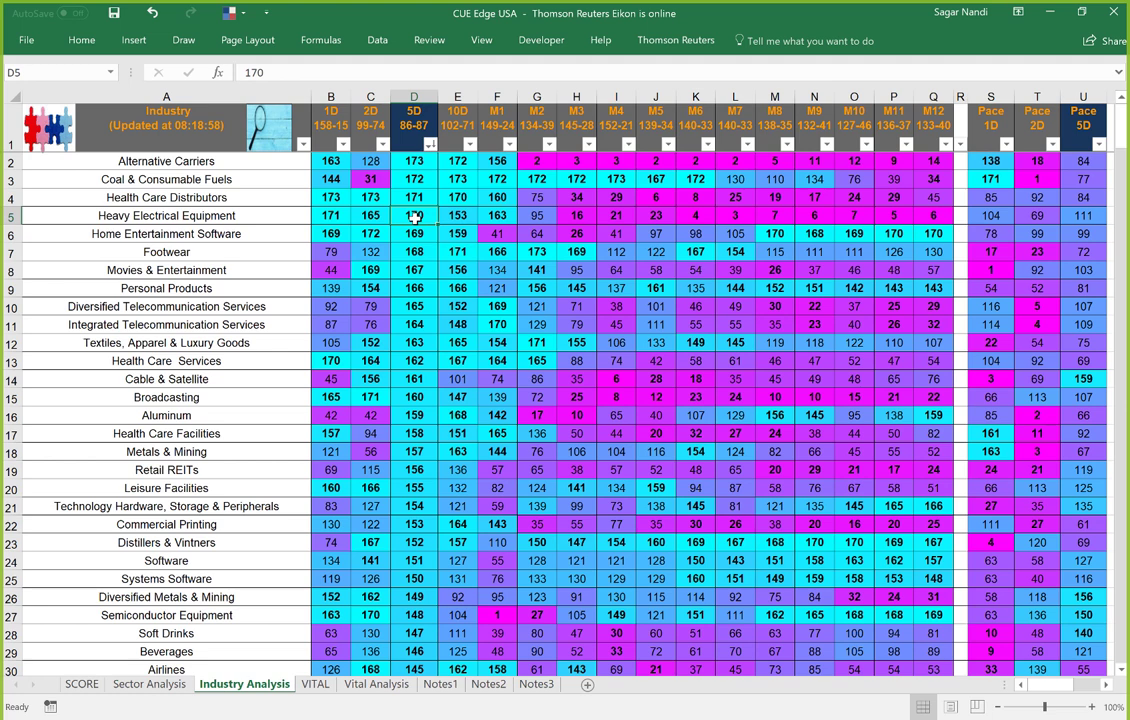
# - Load the Heavy Electrical Equipment industry's stocks on the VITAL sheet and update their CUE Vital Status
pyautogui.click(248, 218)
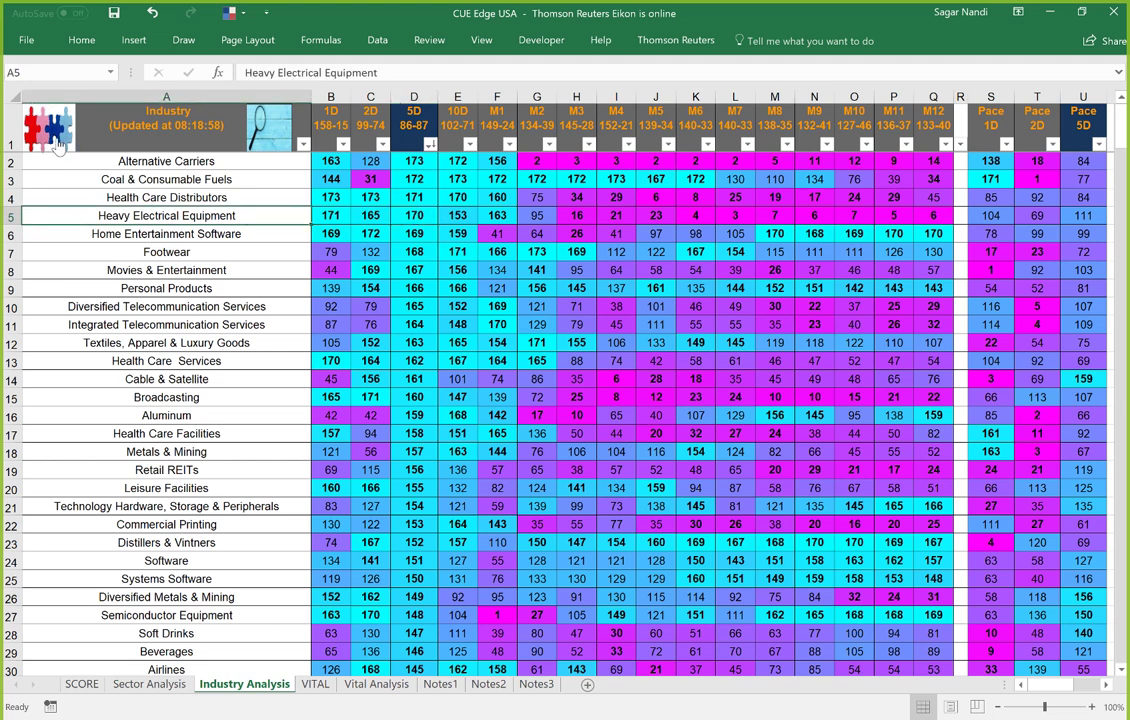
pyautogui.click(311, 683)
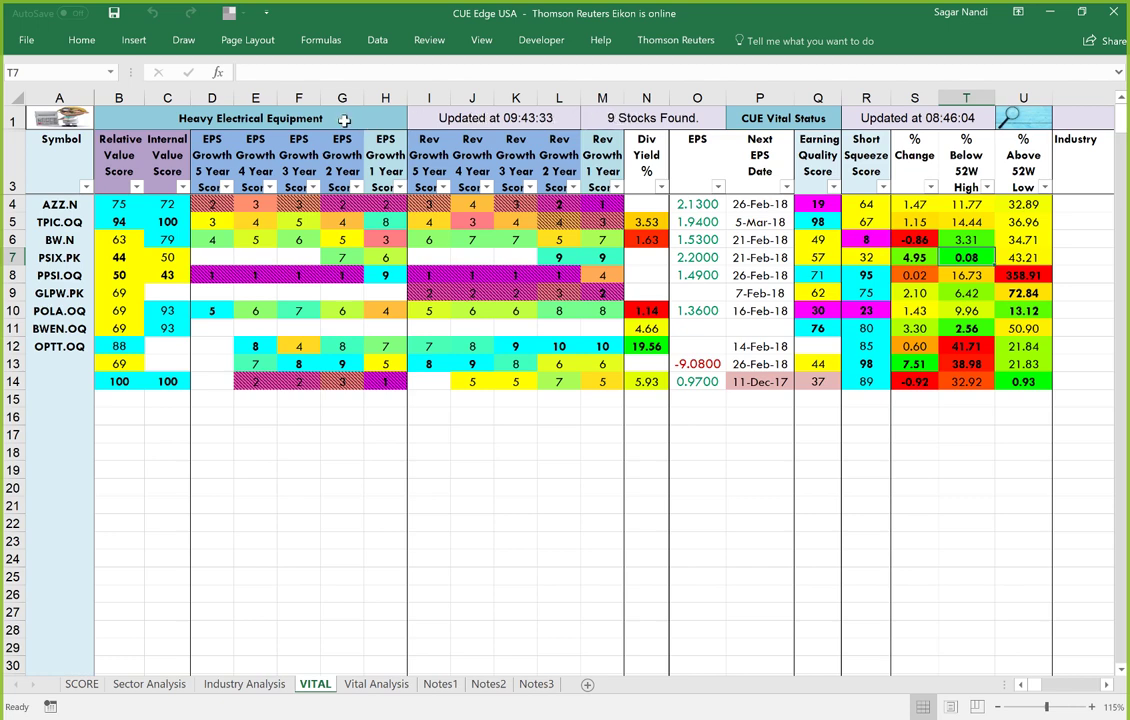
pyautogui.click(62, 118)
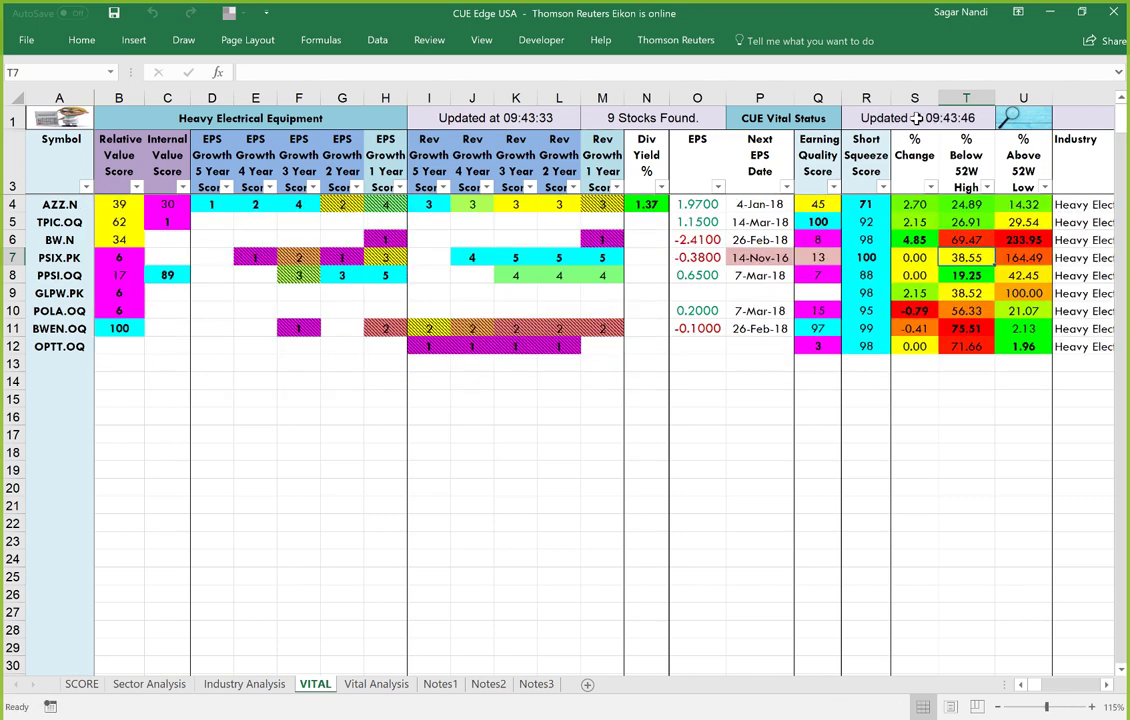
# - Open the Vital Analysis of the Heavy Electrical Equipment stocks at the Performance section and check BW.N's M4 performance
pyautogui.click(62, 241)
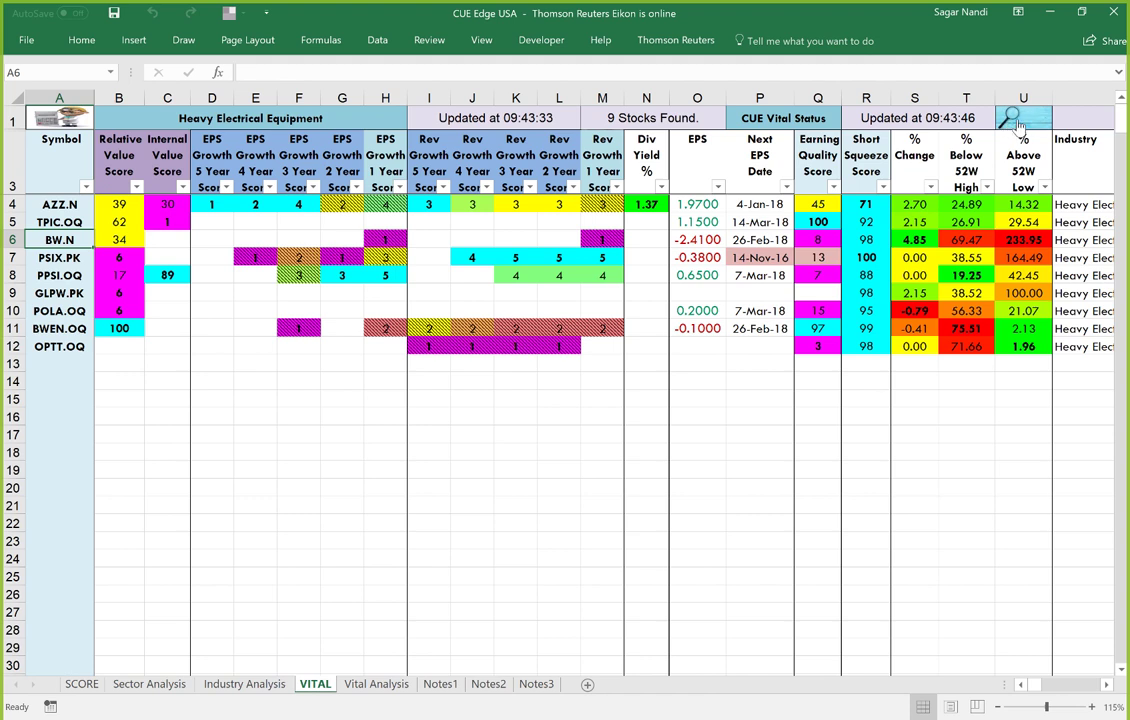
pyautogui.click(1018, 122)
pyautogui.click(377, 684)
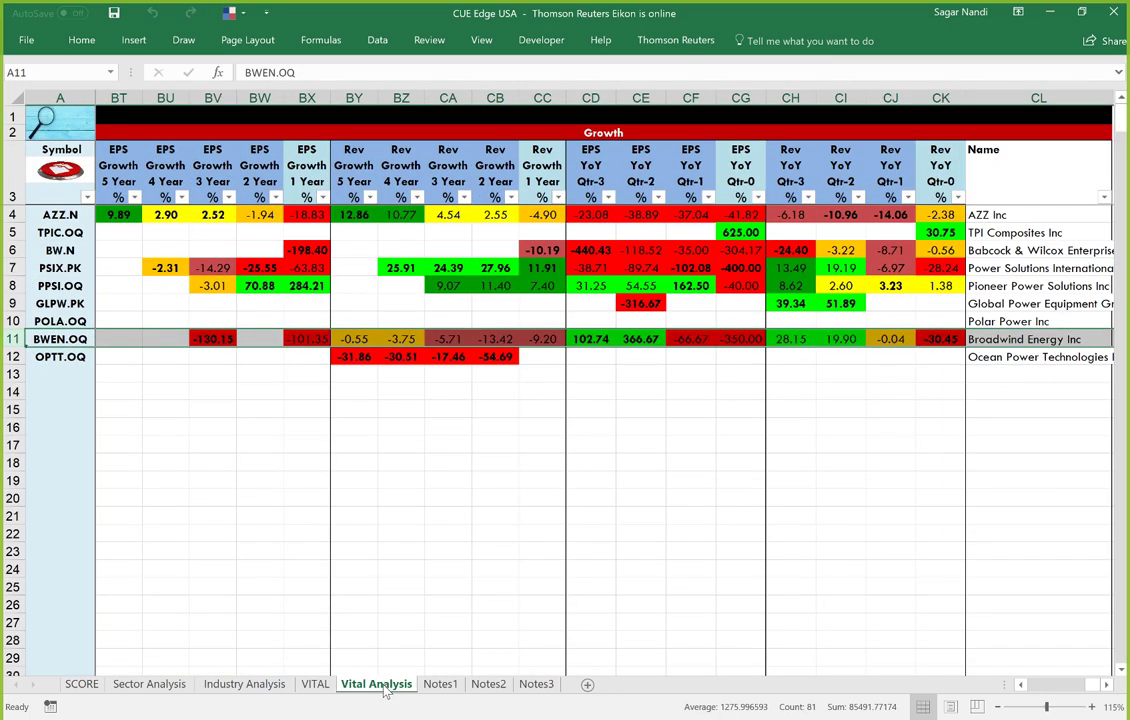
pyautogui.click(65, 135)
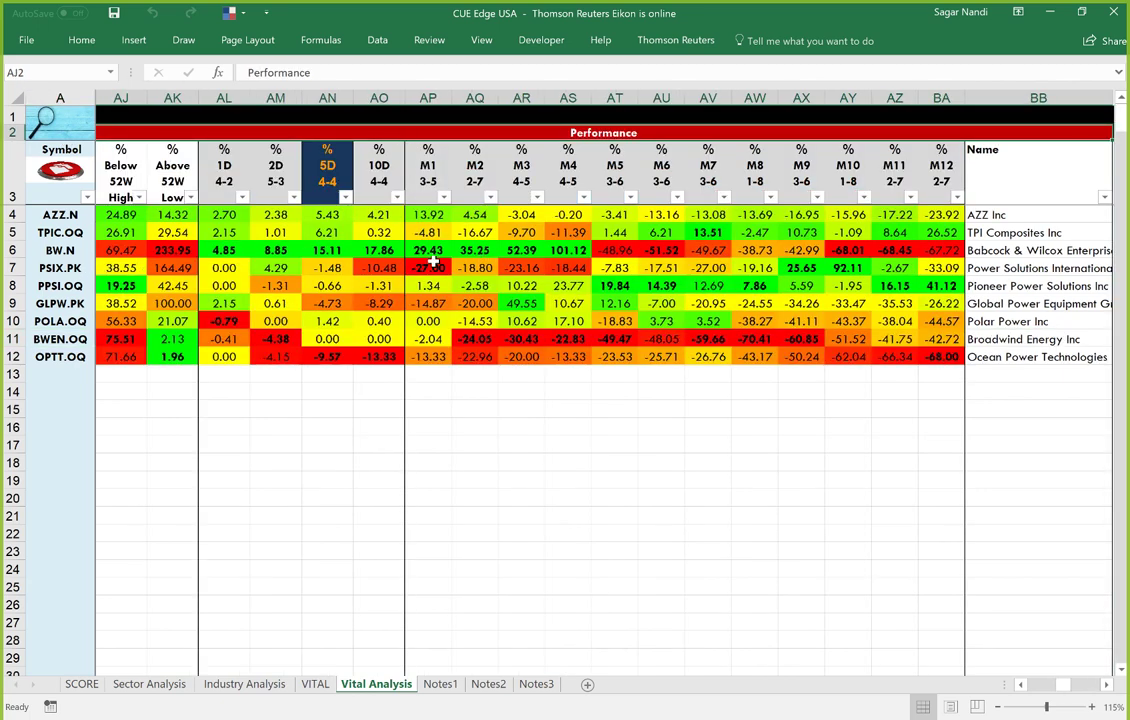
pyautogui.click(565, 252)
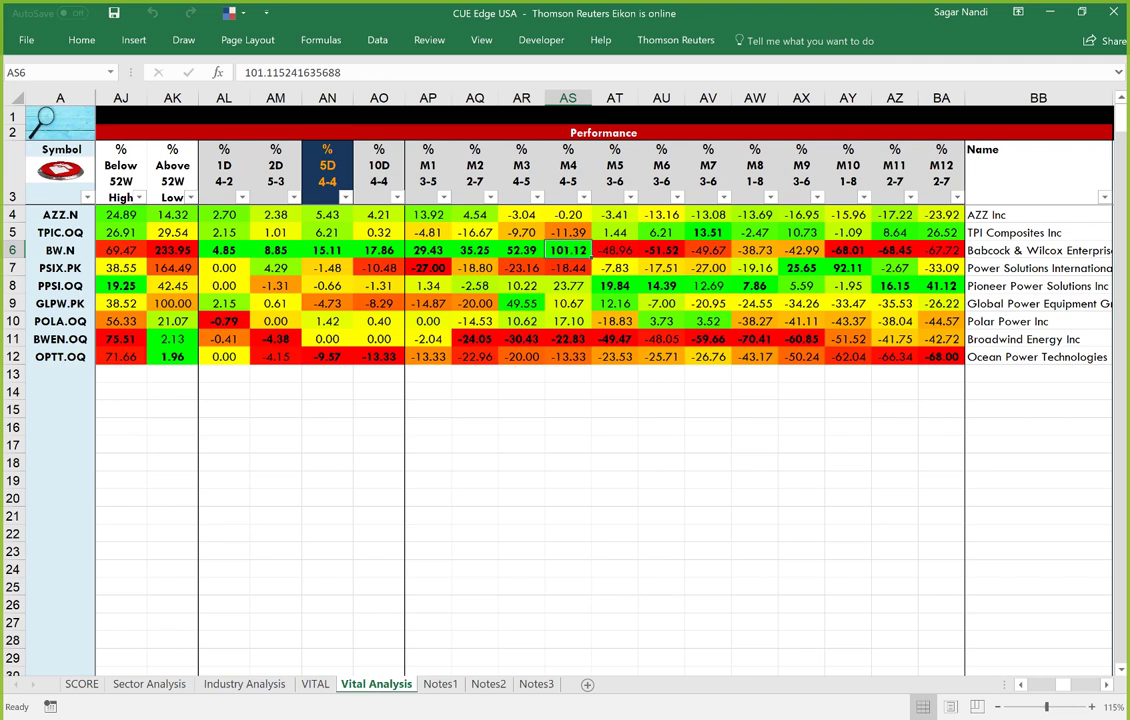
# - Point arrows at BW.N's M3 and M4 performance figures, and clear the markings after examining them
pyautogui.moveTo(327, 401); pyautogui.dragTo(475, 318)
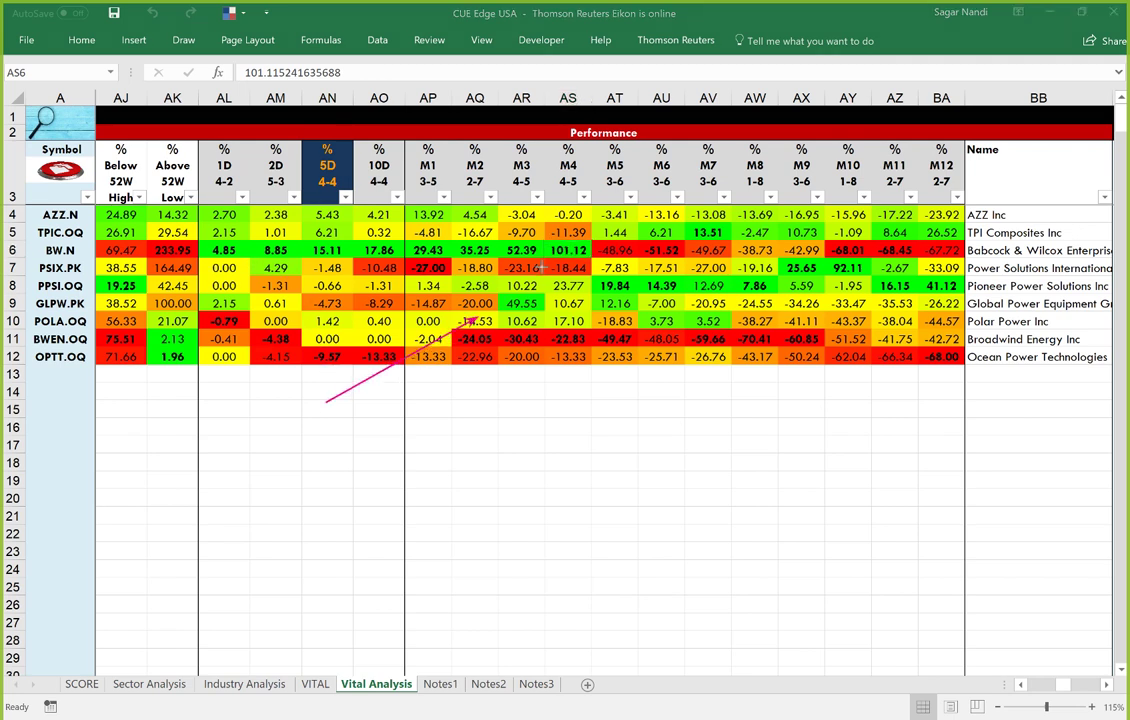
pyautogui.moveTo(540, 268); pyautogui.dragTo(551, 256)
pyautogui.moveTo(463, 212); pyautogui.dragTo(516, 239)
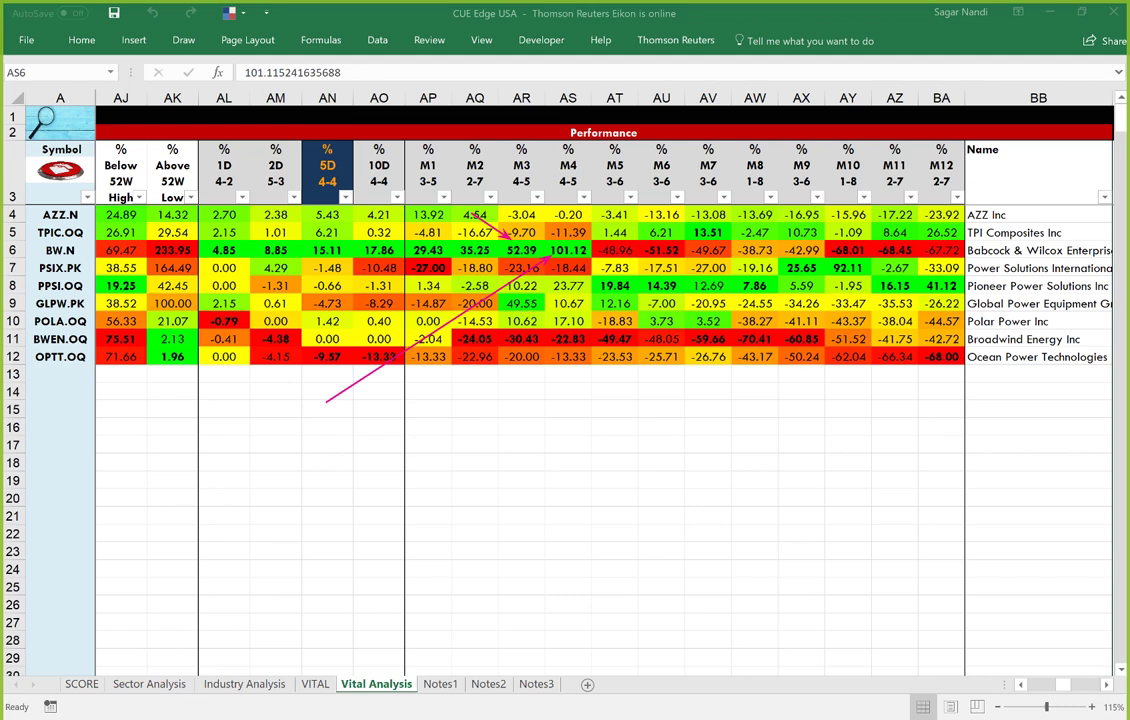
pyautogui.press('Escape')
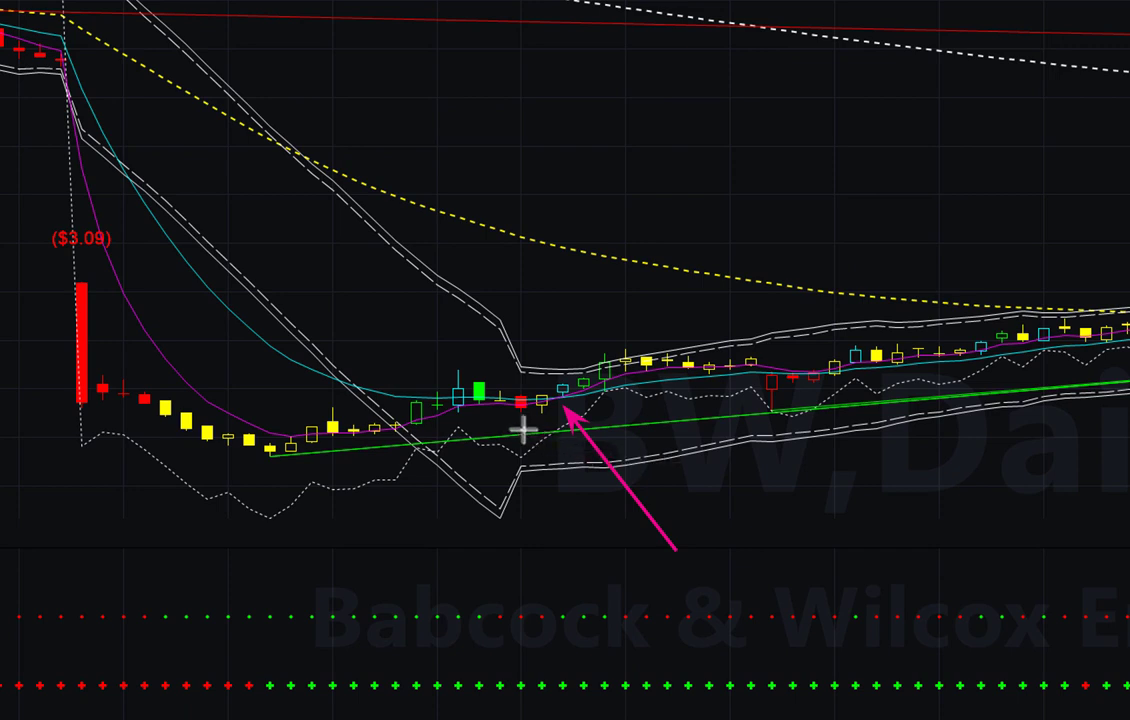
# - On the TradeStation daily chart of BW, mark the mid-September candles and the rising trend up to mid-December with arrows
pyautogui.moveTo(520, 425); pyautogui.dragTo(585, 430)
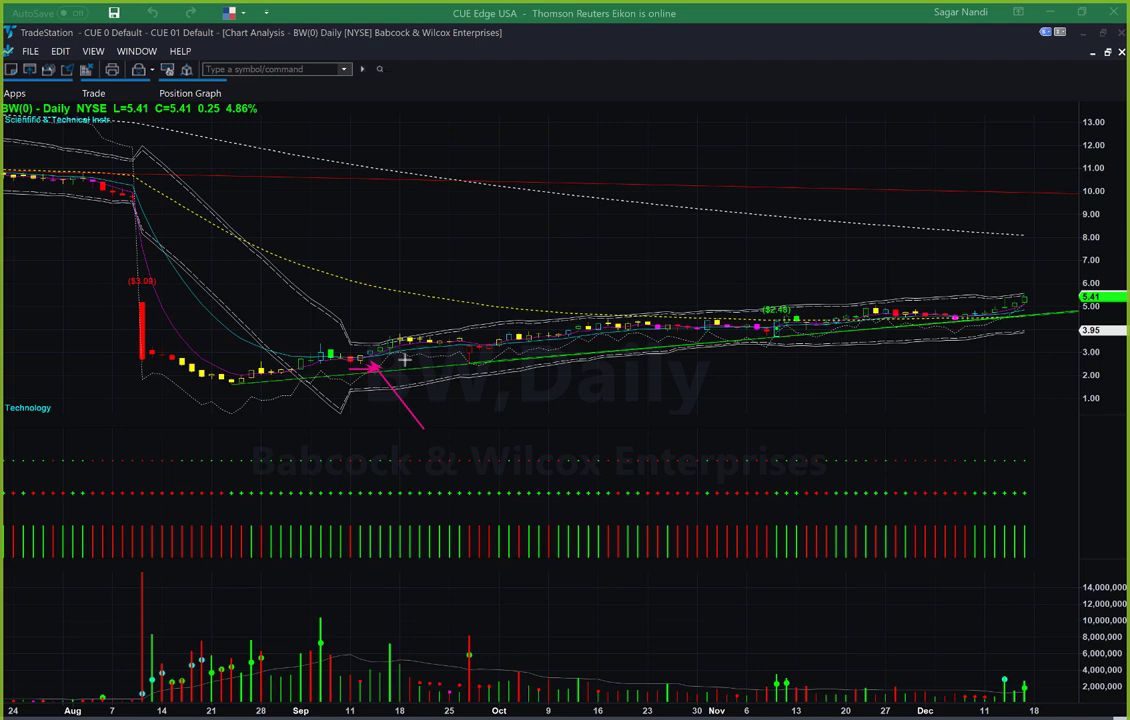
pyautogui.moveTo(404, 358); pyautogui.dragTo(1036, 317)
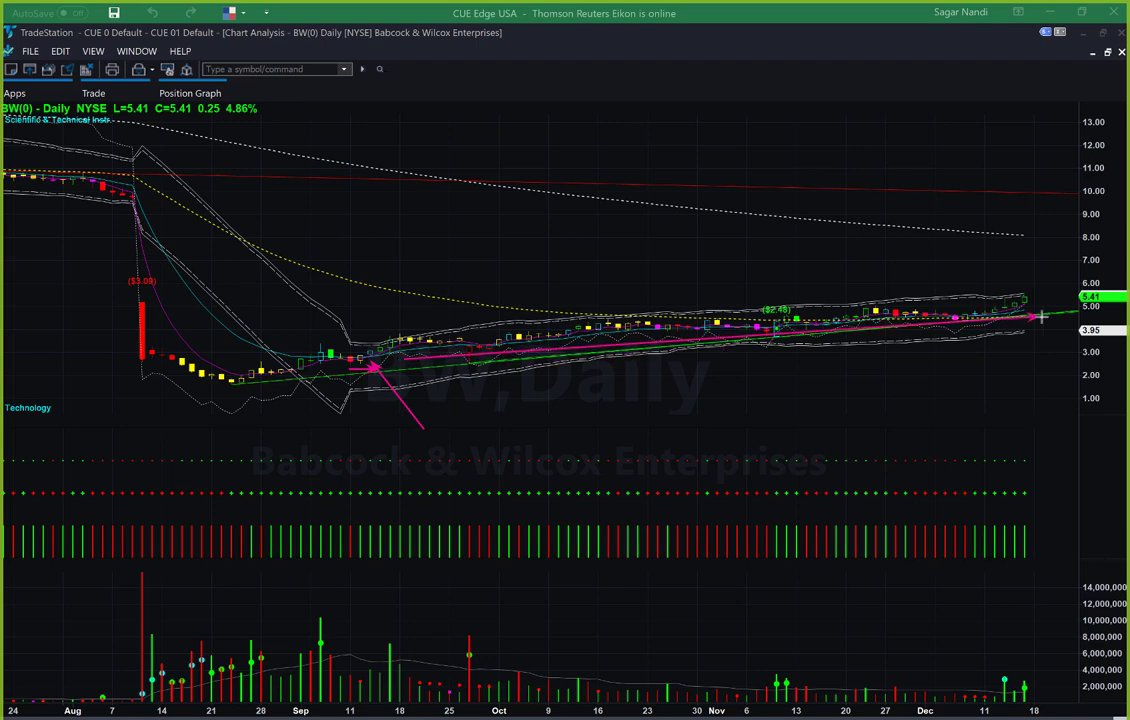
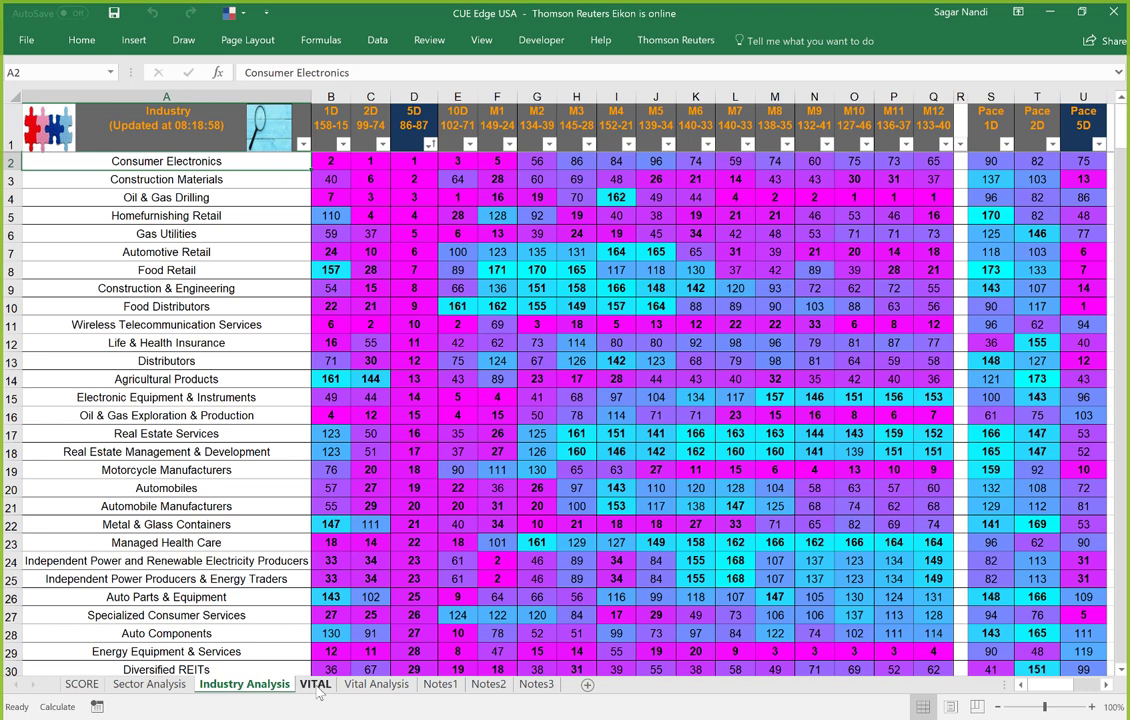
# - Load the Consumer Electronics industry's stocks on the VITAL sheet and update their CUE Vital Status
pyautogui.click(315, 684)
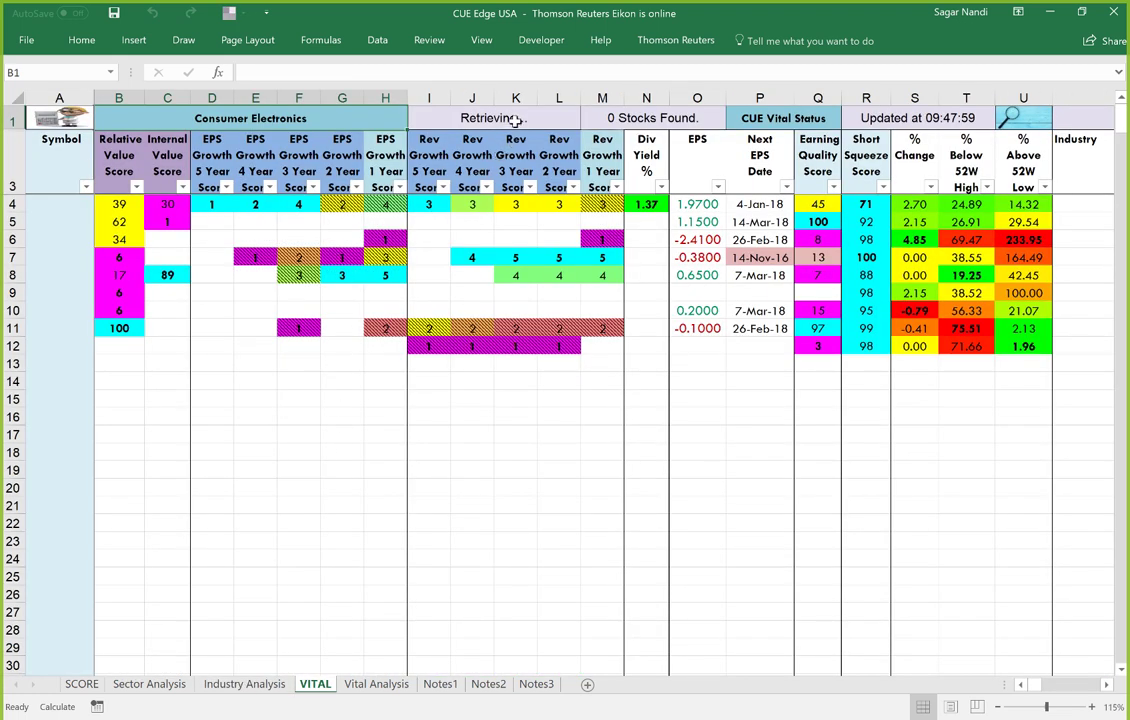
pyautogui.click(511, 118)
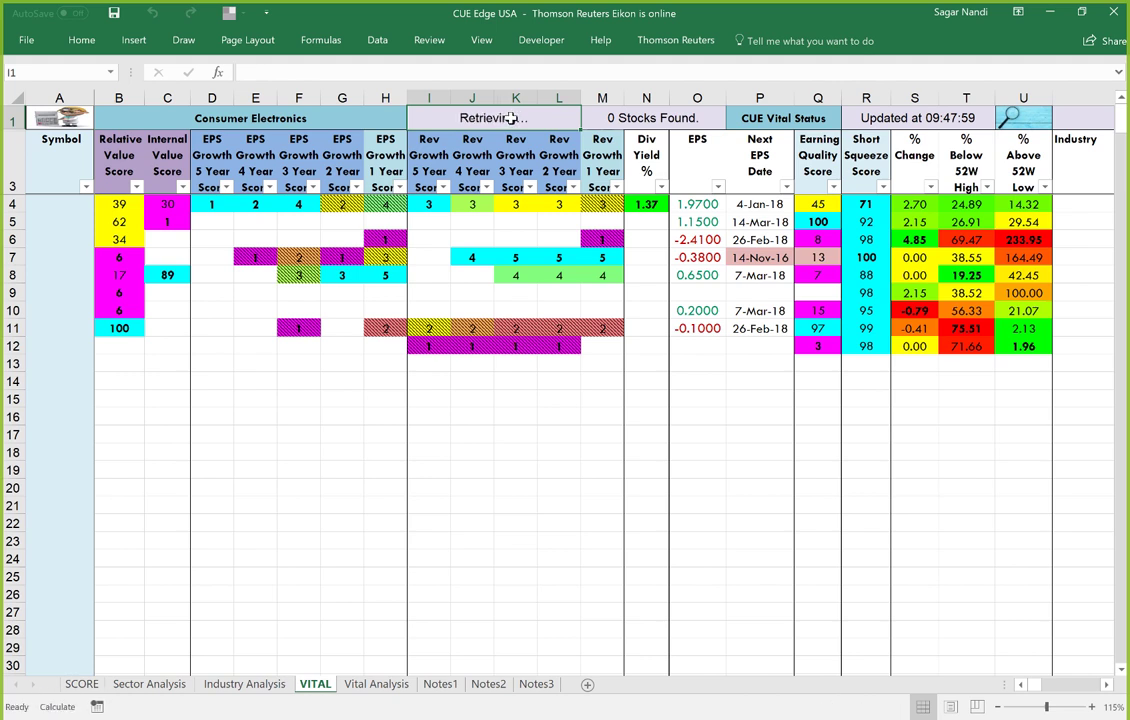
pyautogui.click(621, 117)
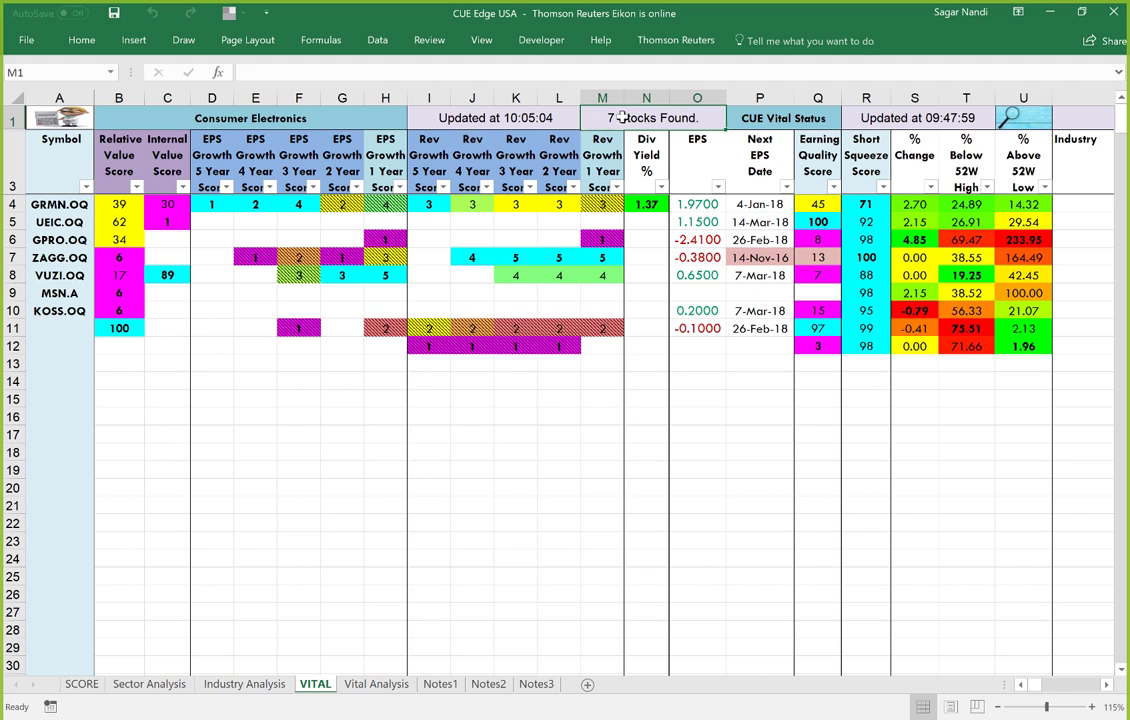
pyautogui.click(70, 122)
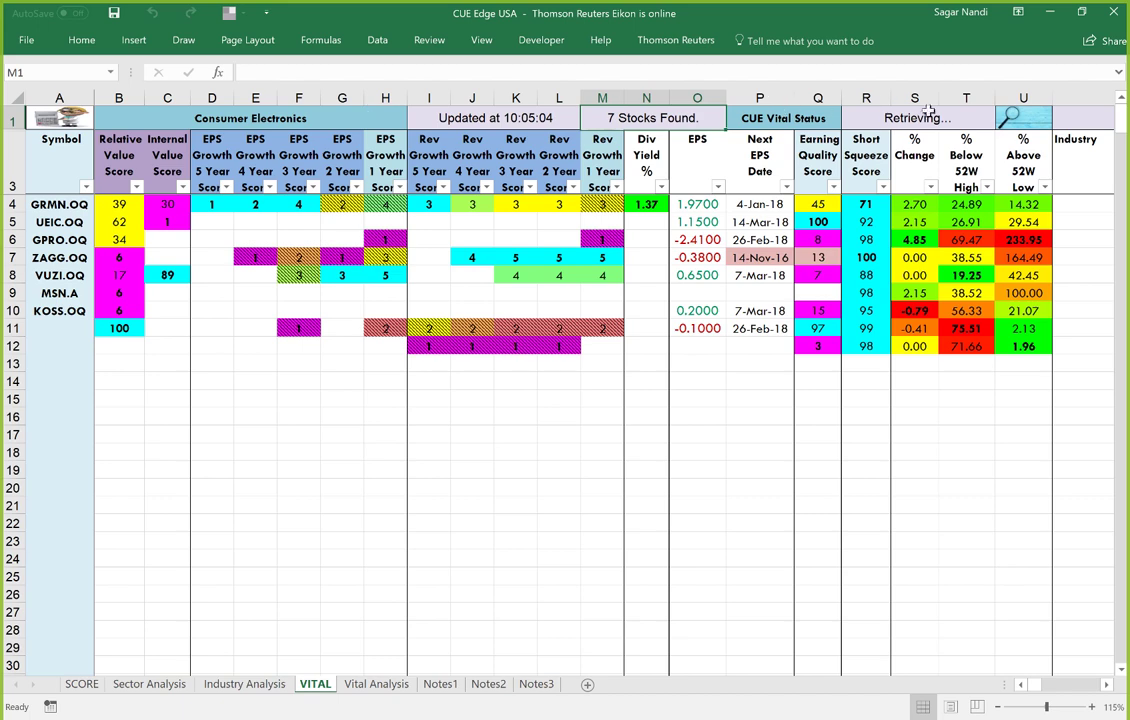
pyautogui.click(850, 116)
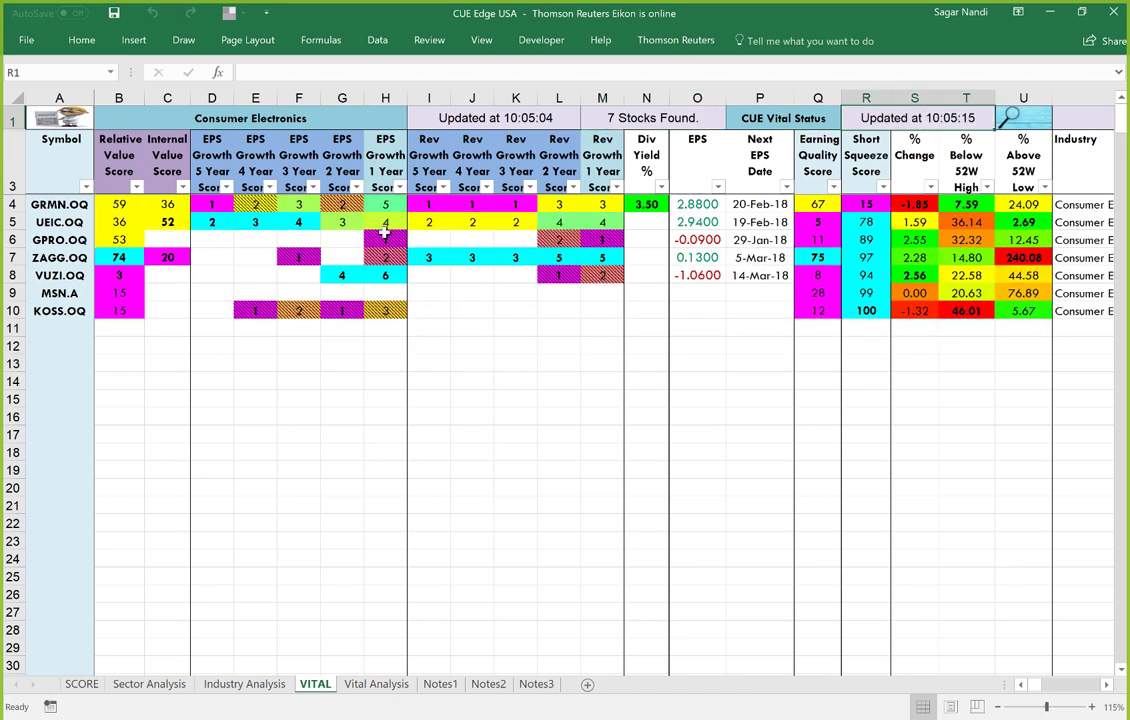
# - Highlight GRMN.OQ's EPS and revenue growth scores and its relative and internal value scores to examine them
pyautogui.click(50, 202)
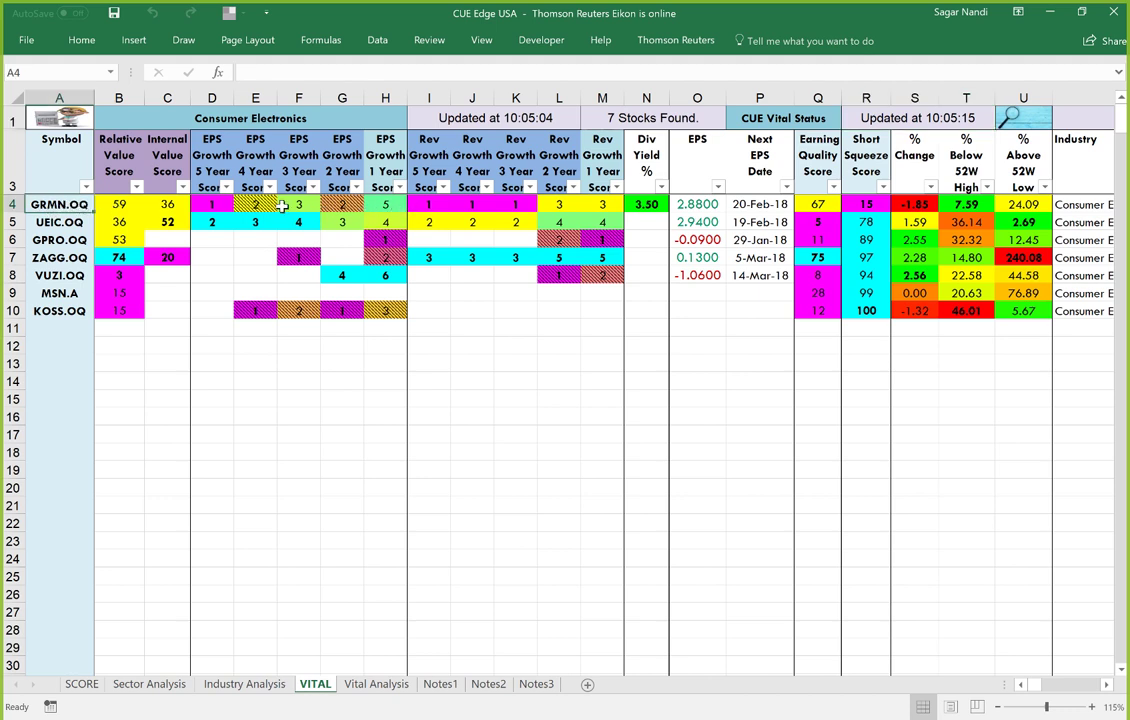
pyautogui.moveTo(209, 203); pyautogui.dragTo(586, 204)
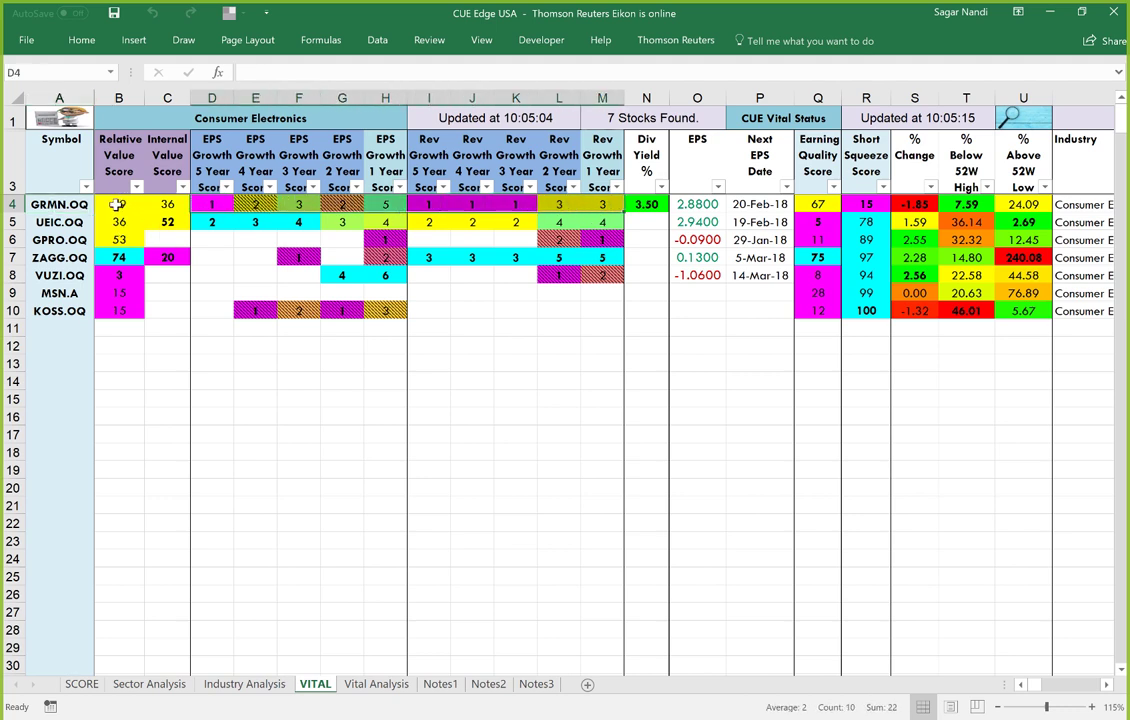
pyautogui.moveTo(116, 204); pyautogui.dragTo(181, 204)
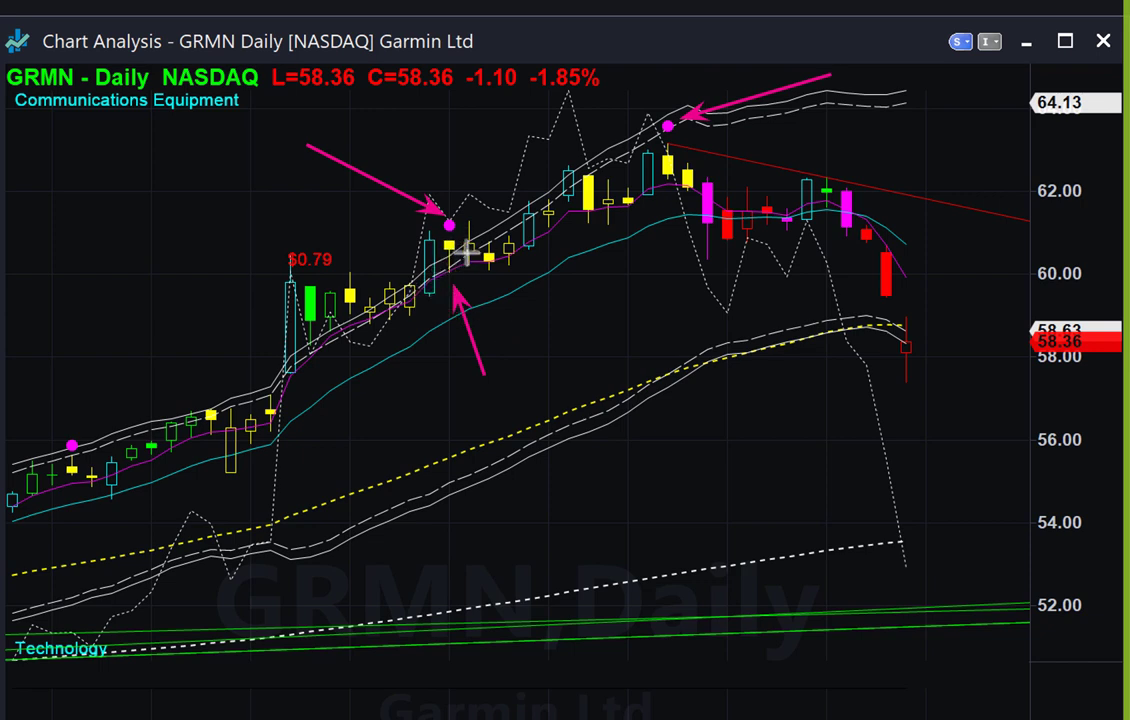
# - On the TradeStation GRMN charts, mark the magenta dots at the daily highs and the latest weekly candles with arrows
pyautogui.moveTo(410, 157); pyautogui.dragTo(446, 200)
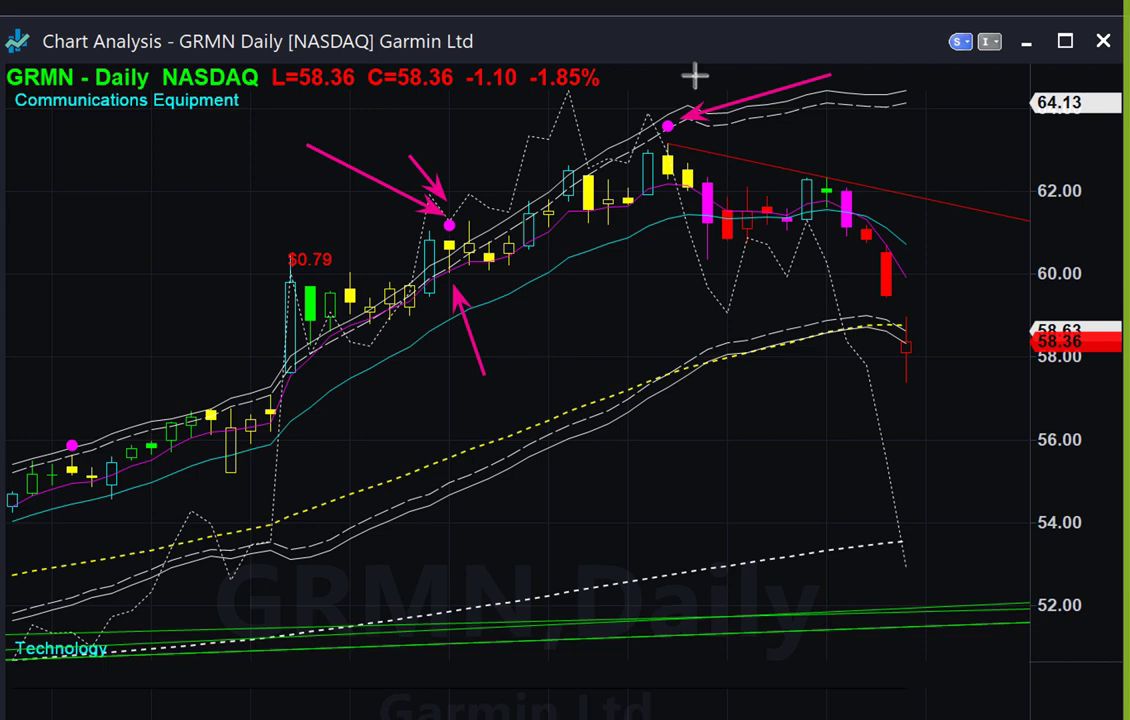
pyautogui.moveTo(695, 75); pyautogui.dragTo(674, 118)
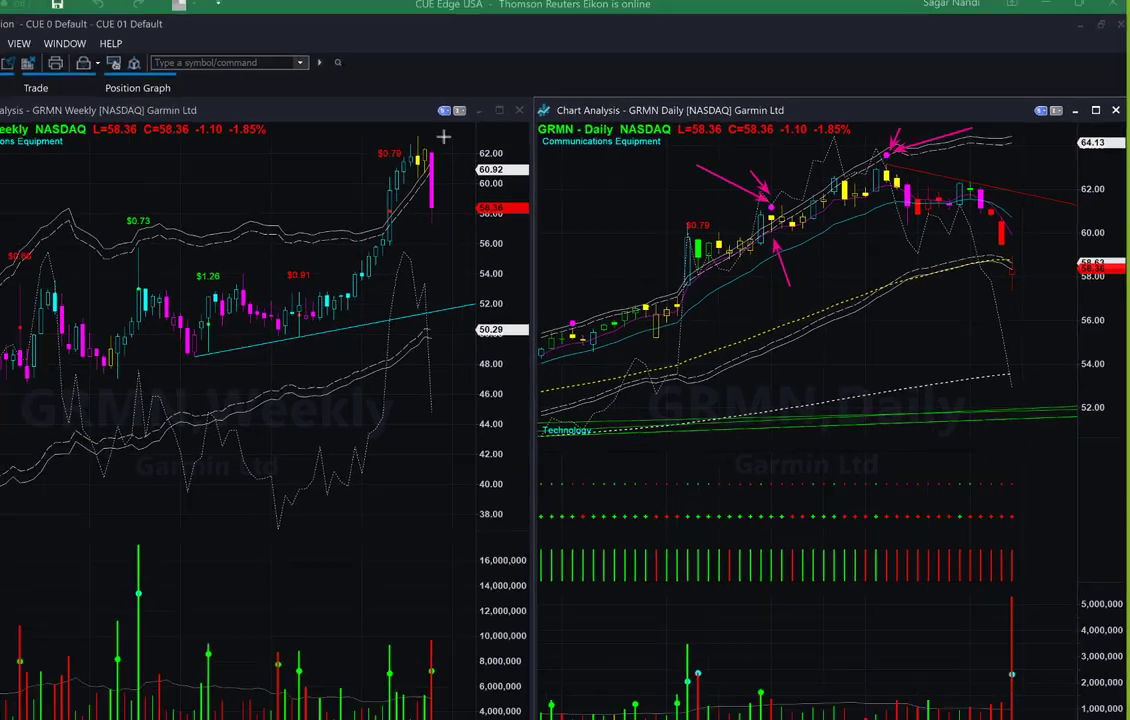
pyautogui.moveTo(411, 125); pyautogui.dragTo(470, 160)
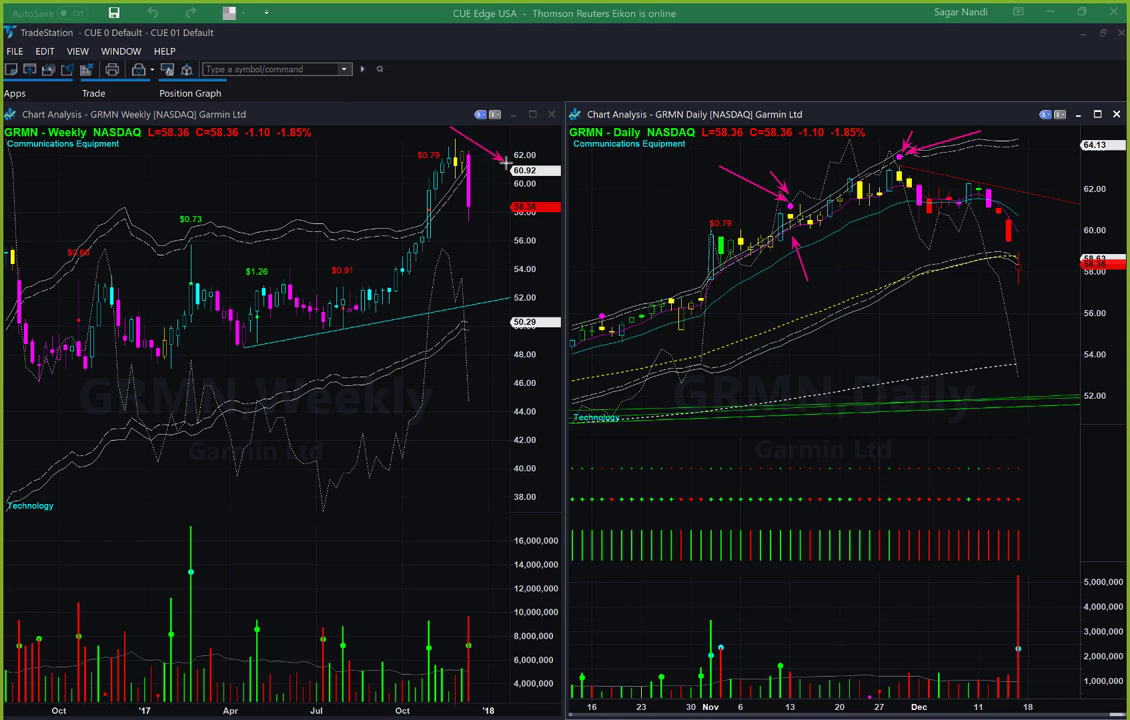
pyautogui.moveTo(506, 160); pyautogui.dragTo(513, 182)
pyautogui.moveTo(911, 133)
pyautogui.mouseDown()
pyautogui.moveTo(926, 125)
pyautogui.moveTo(905, 154)
pyautogui.mouseUp()
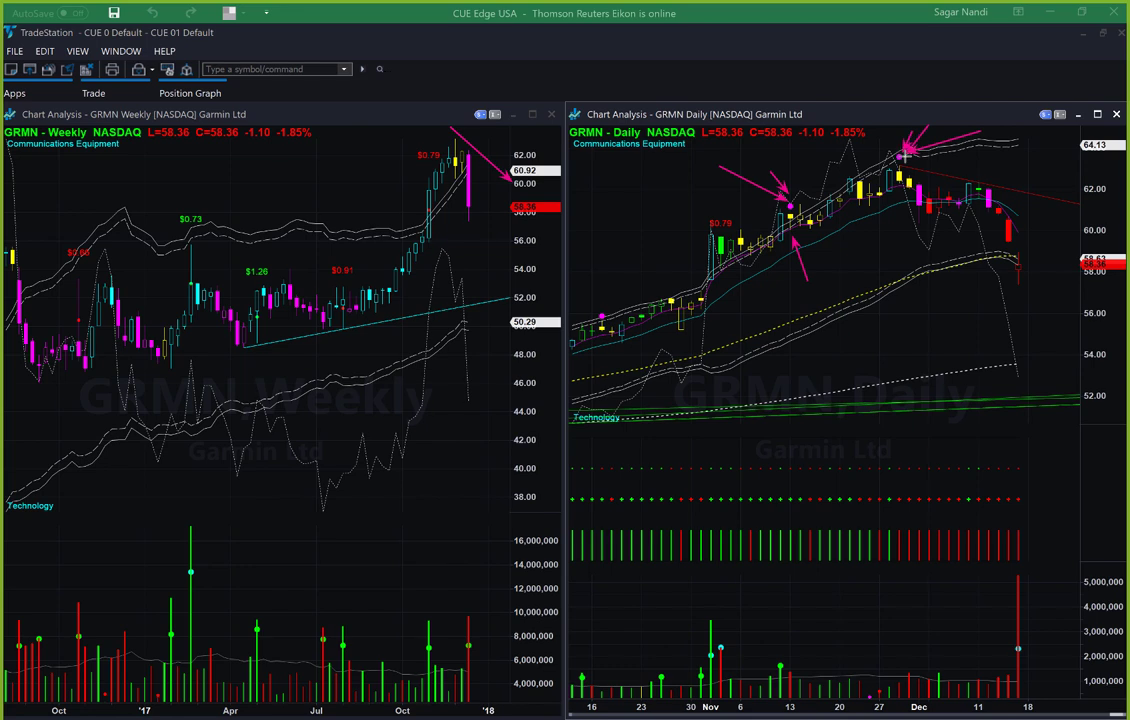
pyautogui.click(457, 133)
pyautogui.moveTo(457, 133); pyautogui.dragTo(506, 153)
# - Mark the GRMN daily chart's December decline and the candles along it with arrows, and clear all markings after examining them
pyautogui.moveTo(944, 232); pyautogui.dragTo(990, 279)
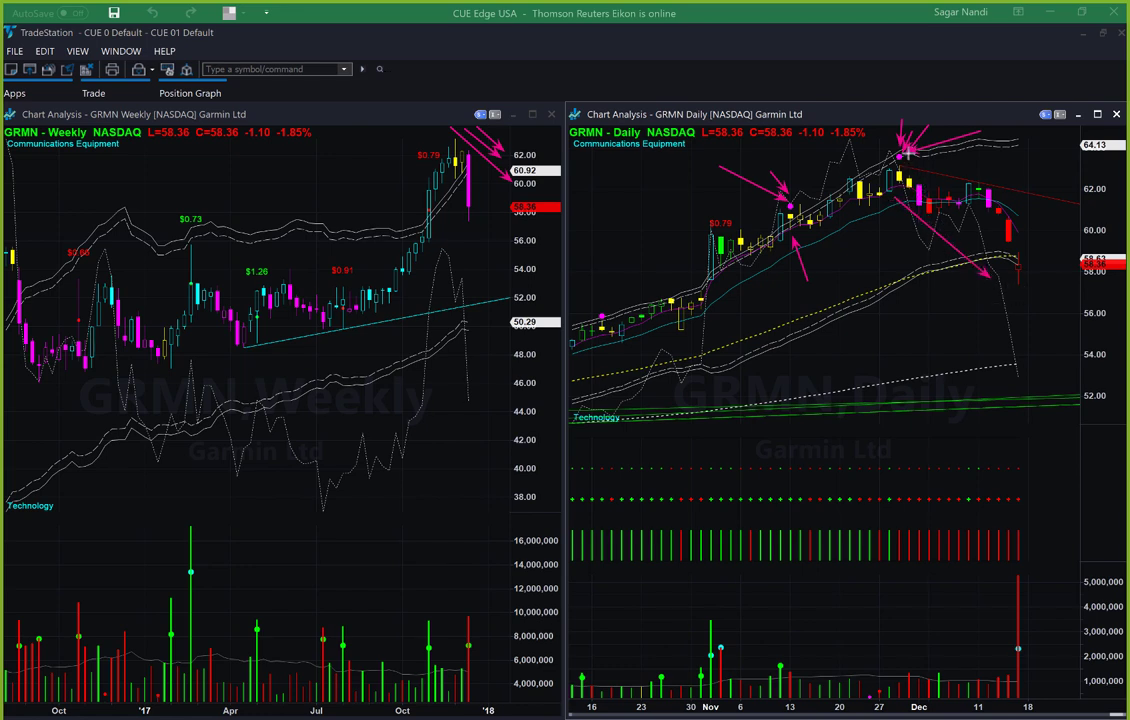
pyautogui.moveTo(882, 128); pyautogui.dragTo(899, 148)
pyautogui.moveTo(1030, 148); pyautogui.dragTo(996, 183)
pyautogui.moveTo(1071, 234); pyautogui.dragTo(1022, 257)
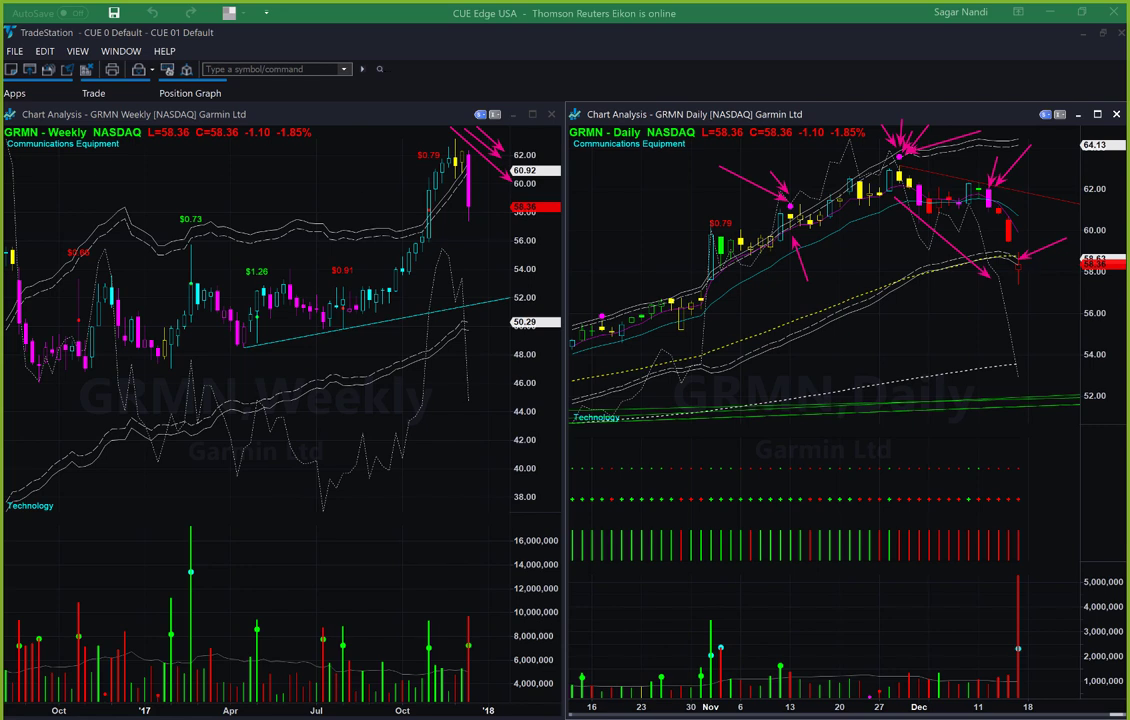
pyautogui.press('Escape')
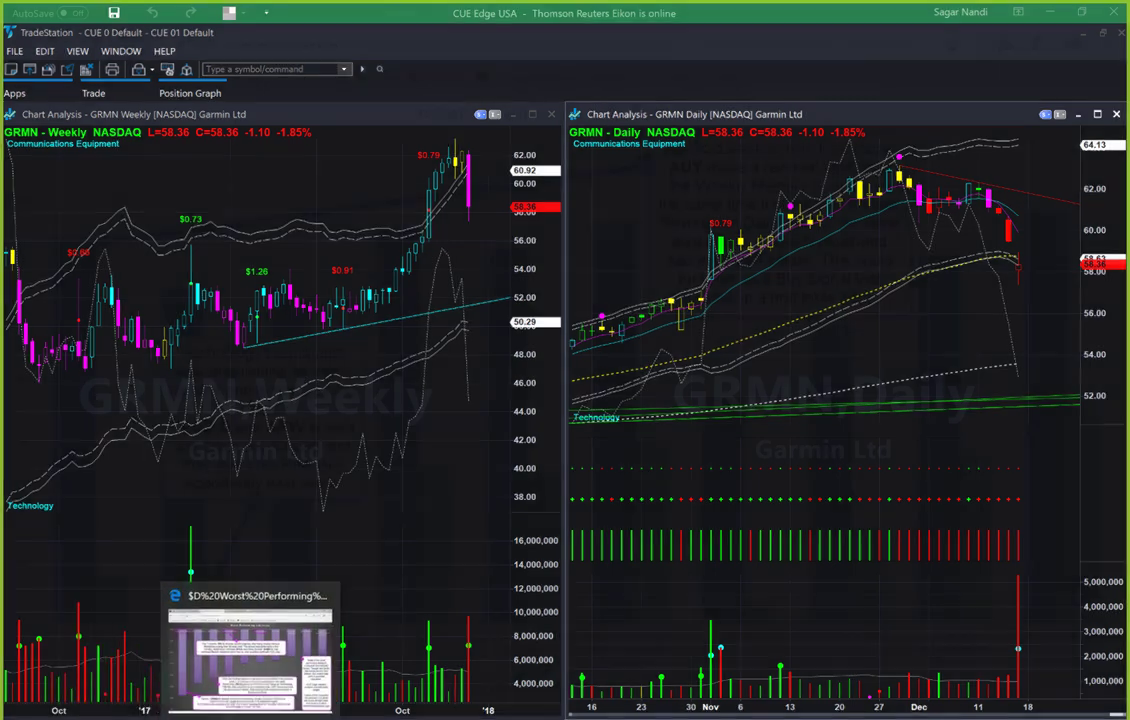
# - Switch to Microsoft Edge and point an arrow at the Gold bar in the fast-pace rising industries chart
pyautogui.click(262, 651)
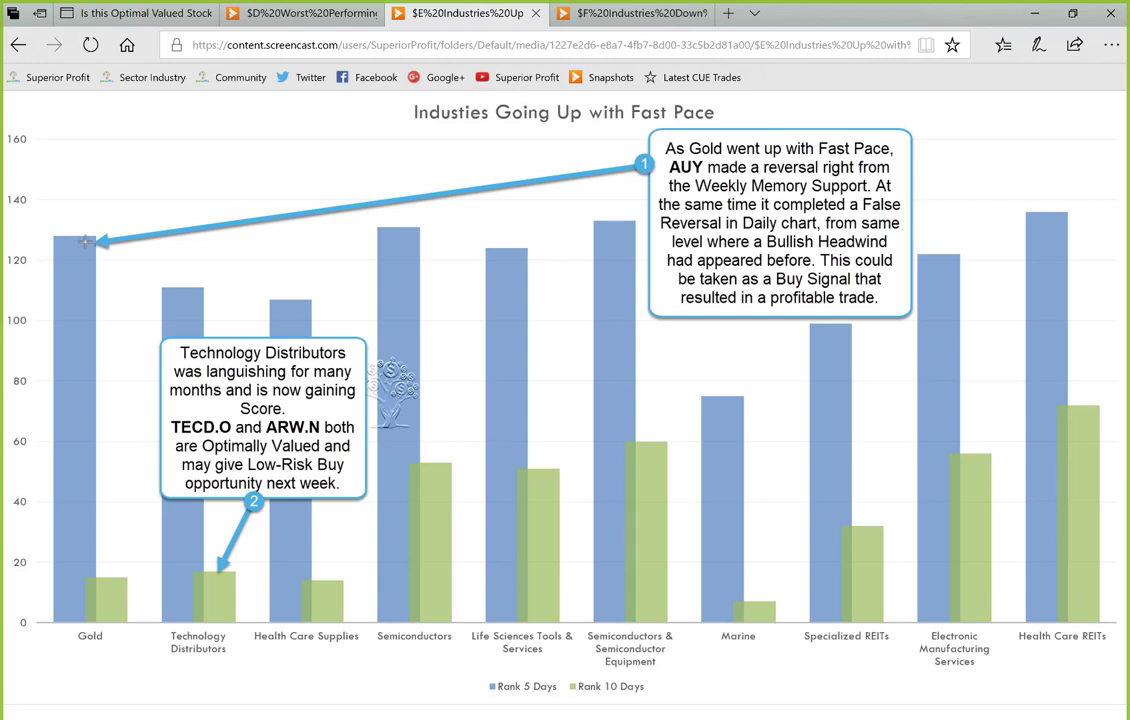
pyautogui.moveTo(81, 232); pyautogui.dragTo(83, 243)
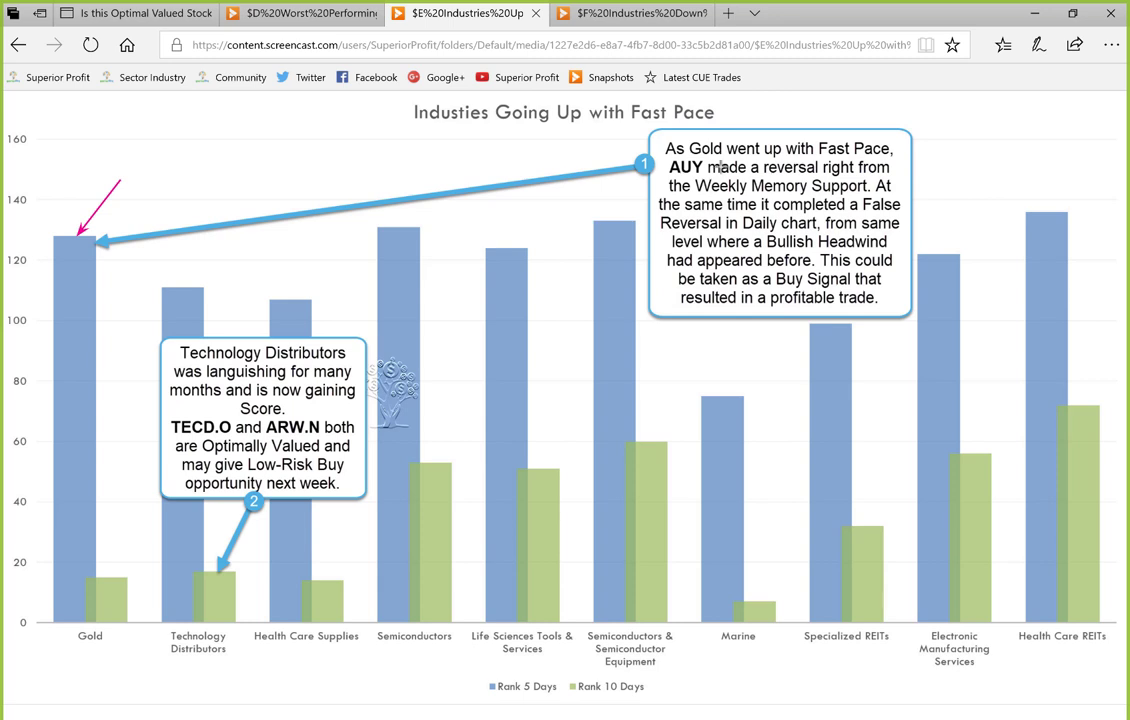
# - Underline each line of the note on Gold and AUY in the fast-pace rising industries chart with arrows
pyautogui.moveTo(615, 140); pyautogui.dragTo(700, 157)
pyautogui.moveTo(792, 158); pyautogui.dragTo(885, 157)
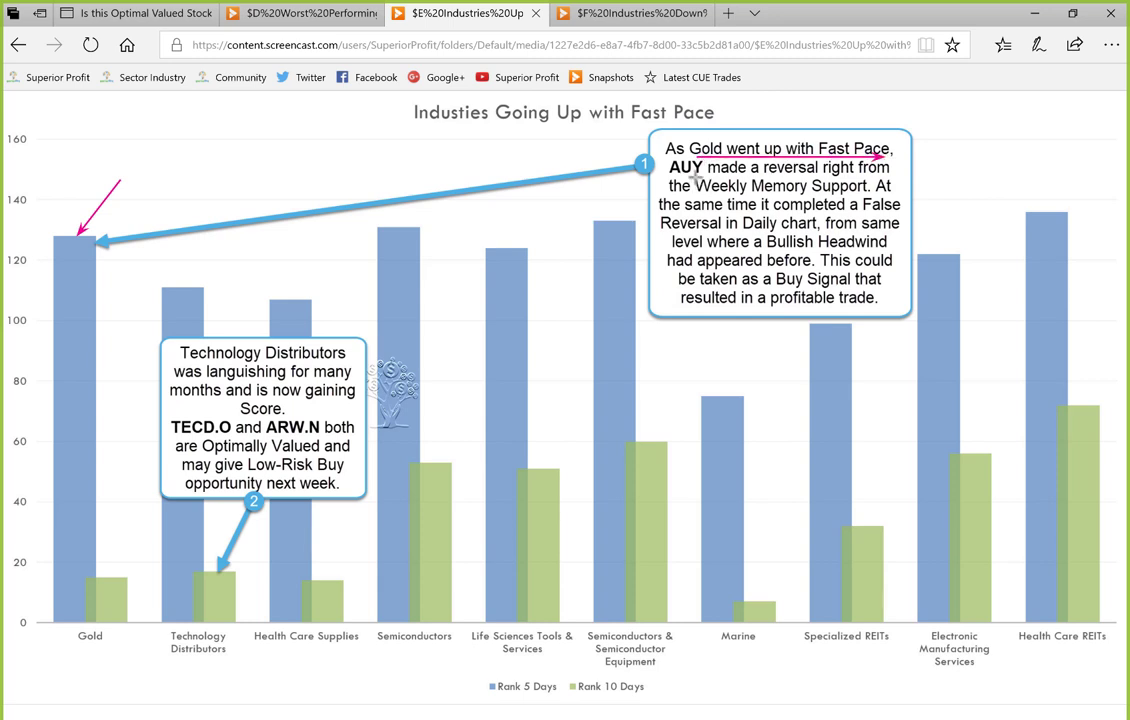
pyautogui.moveTo(700, 177); pyautogui.dragTo(877, 176)
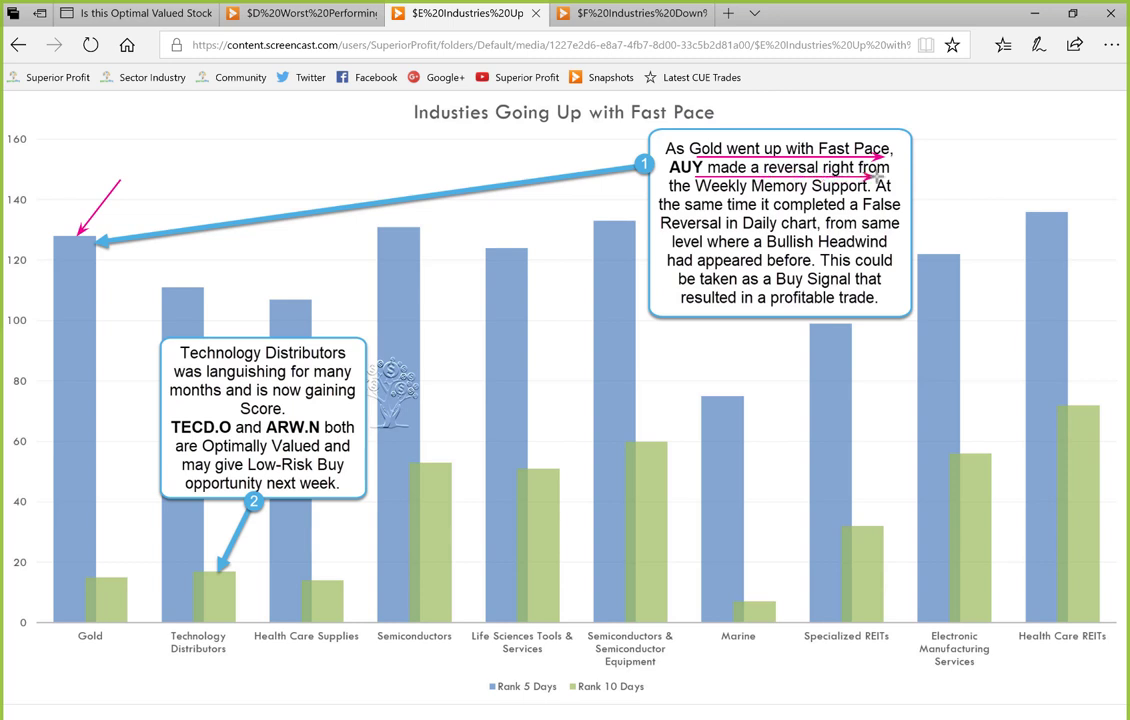
pyautogui.moveTo(695, 196); pyautogui.dragTo(872, 194)
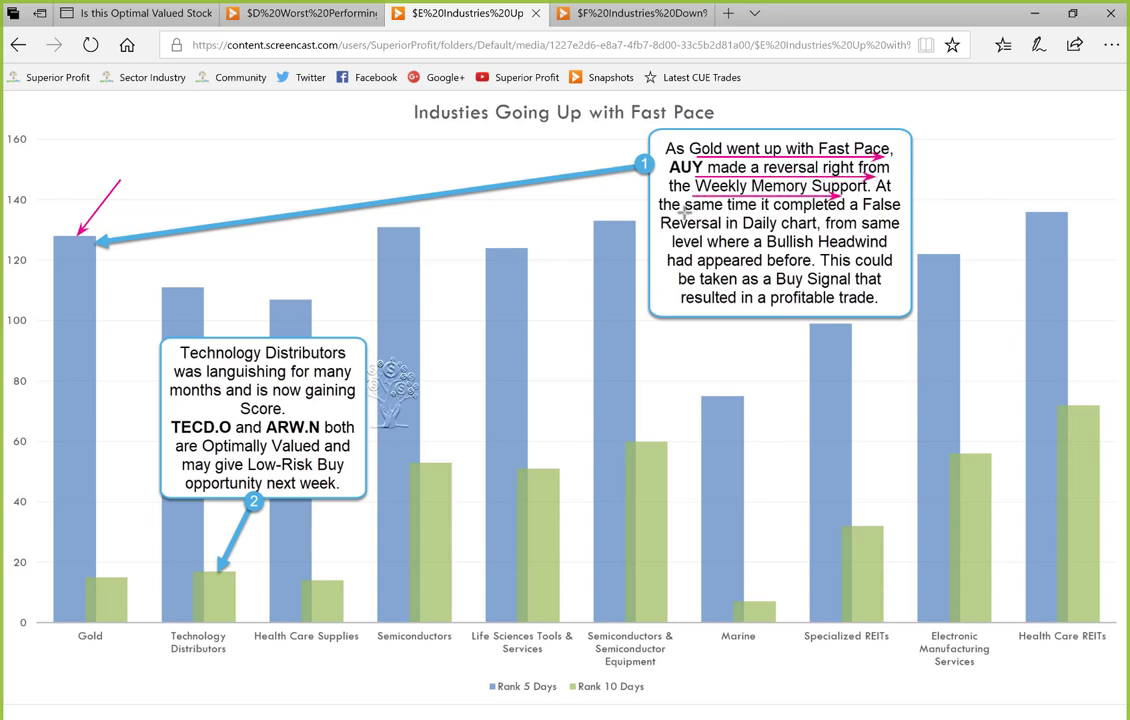
pyautogui.moveTo(684, 212); pyautogui.dragTo(888, 212)
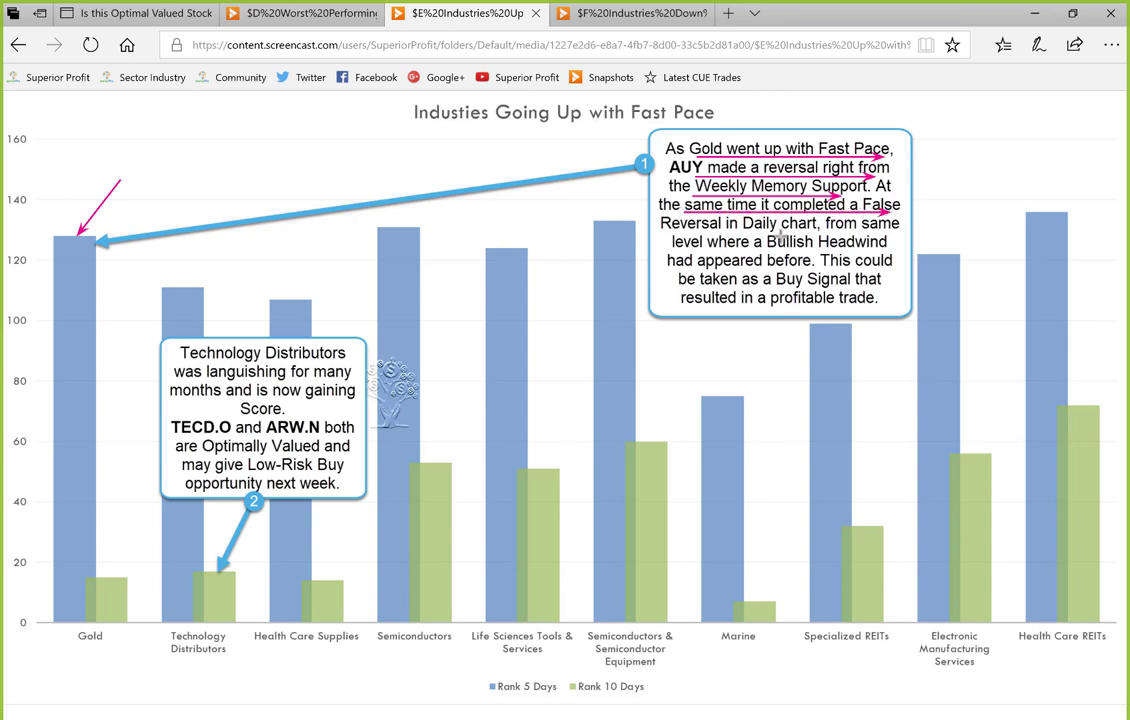
pyautogui.moveTo(662, 231); pyautogui.dragTo(822, 231)
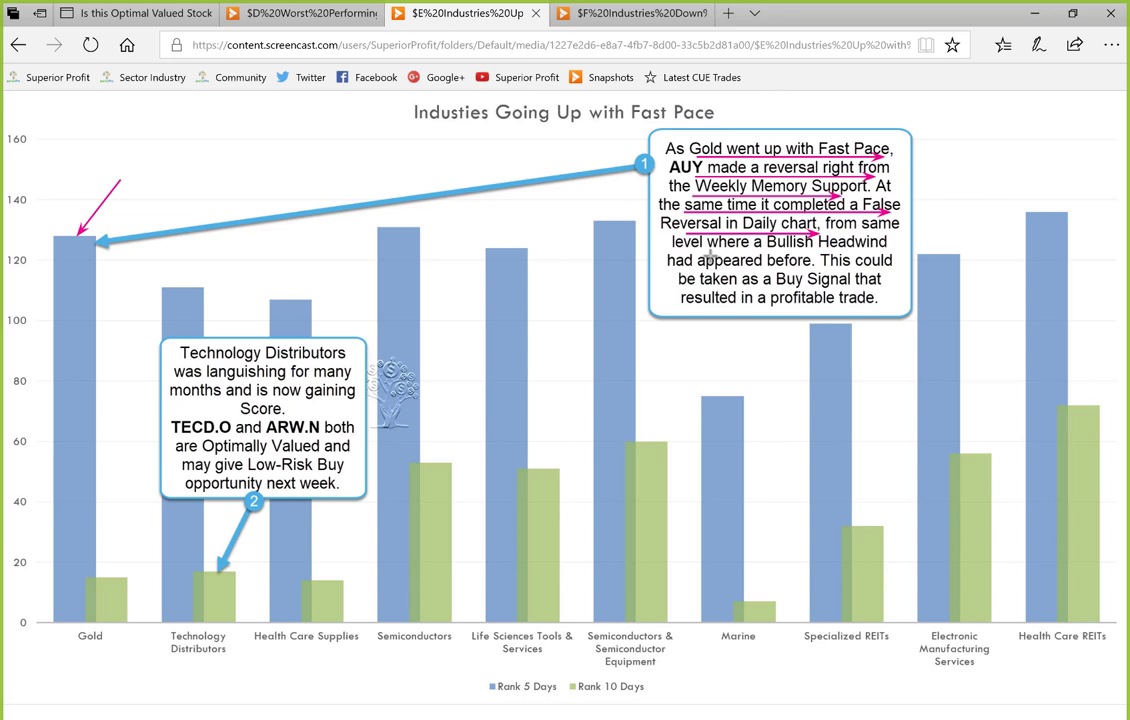
pyautogui.moveTo(686, 250); pyautogui.dragTo(892, 250)
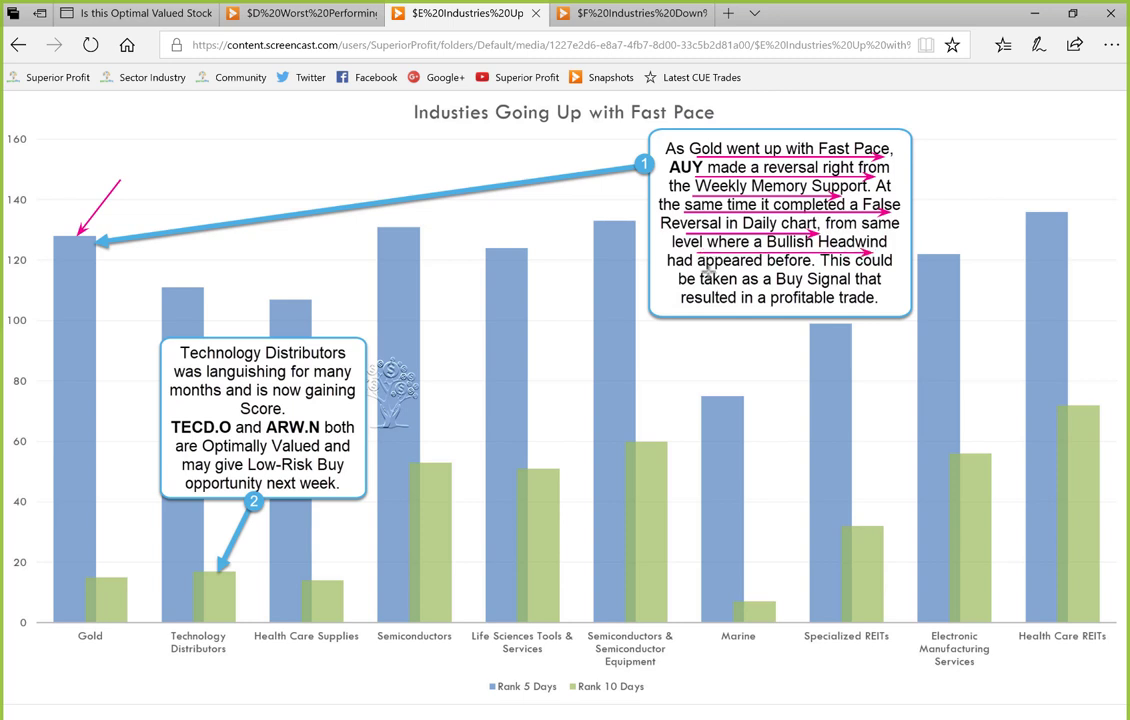
pyautogui.moveTo(706, 270); pyautogui.dragTo(880, 271)
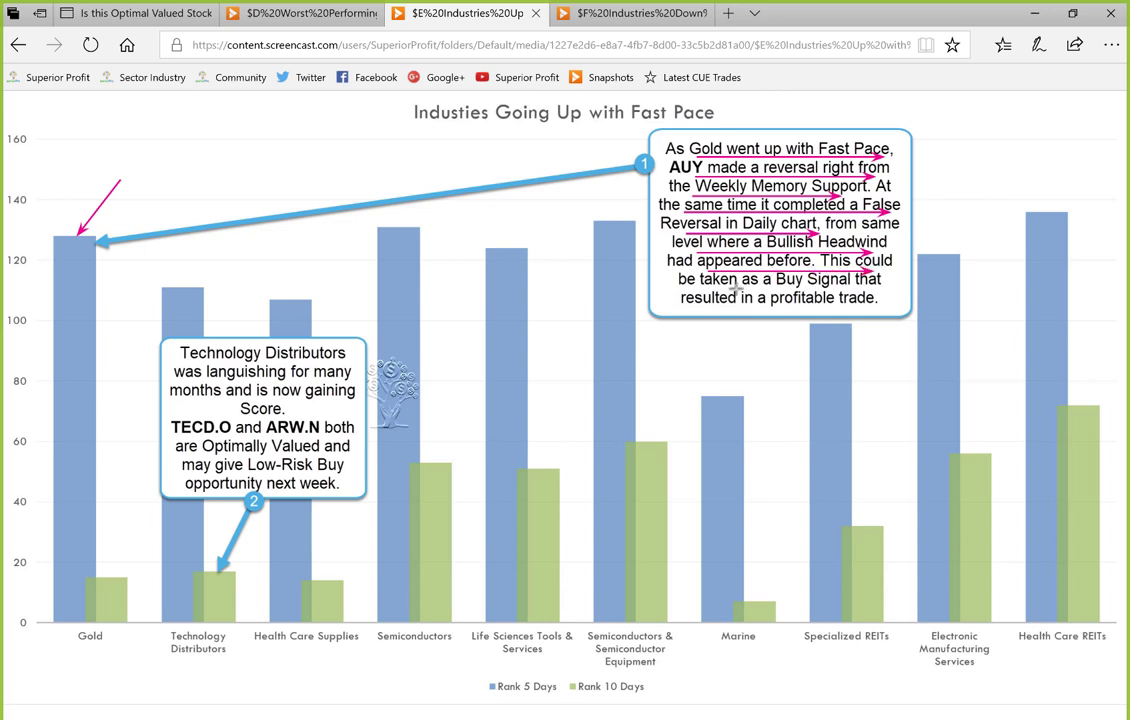
pyautogui.moveTo(697, 312); pyautogui.dragTo(850, 310)
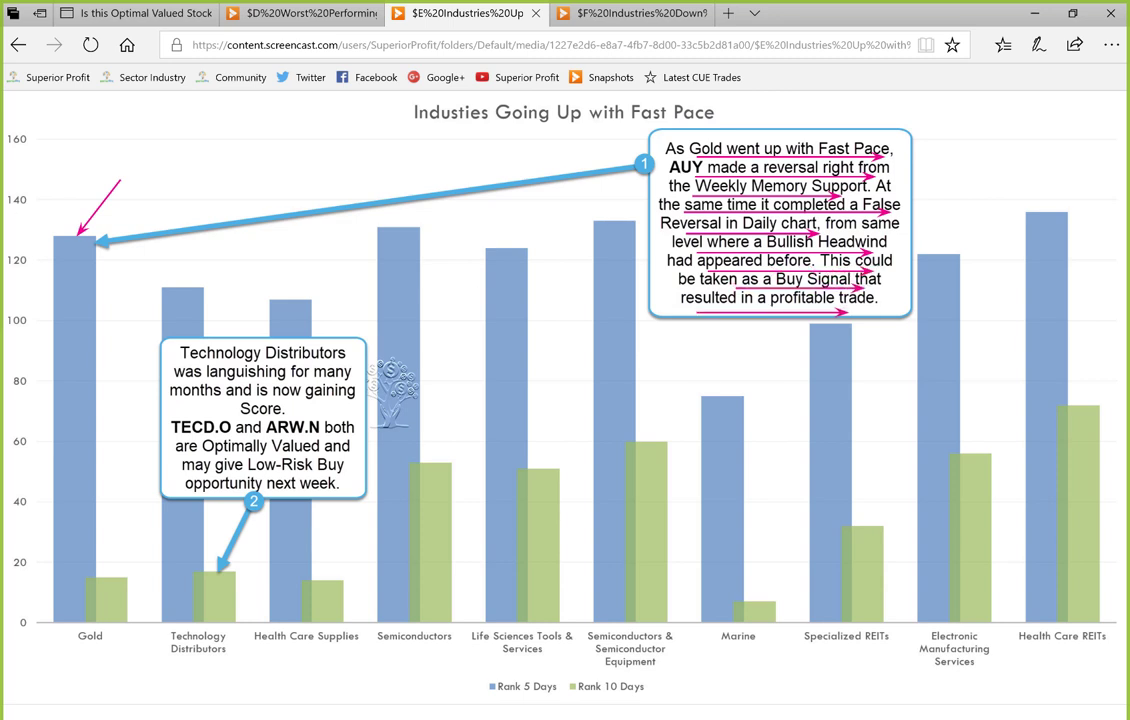
# - Clear the note markings, switch to the TradeStation AUY charts, and mark the weekly rising support line and latest candles with arrows
pyautogui.press('Escape')
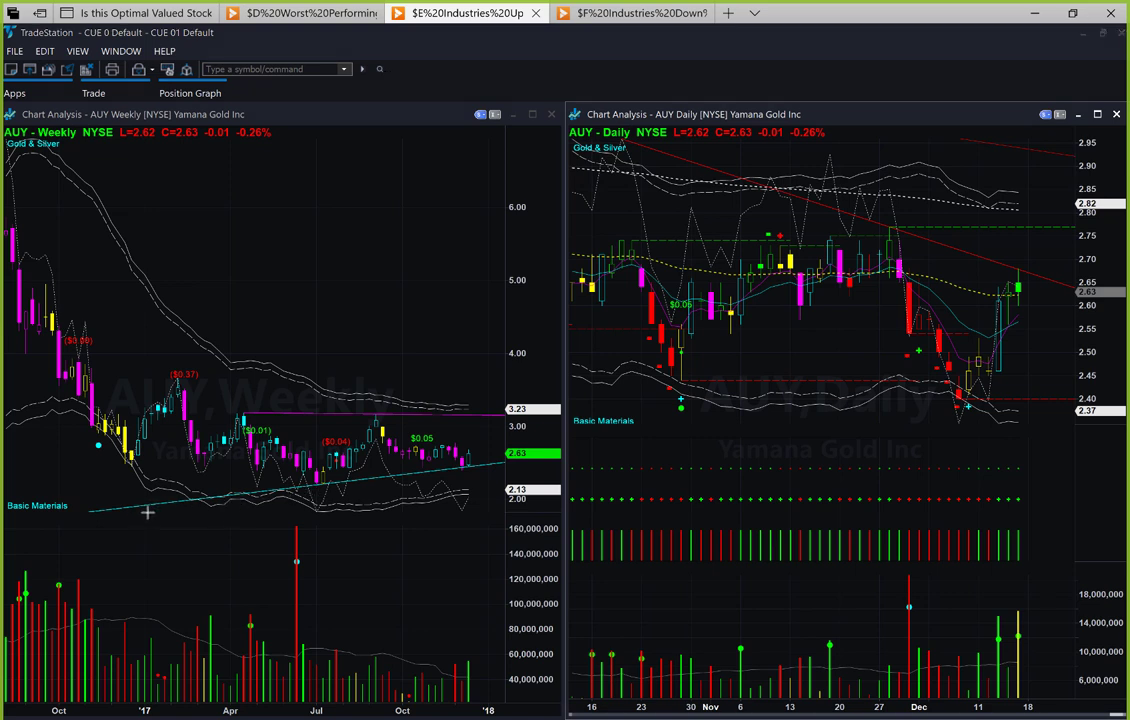
pyautogui.moveTo(233, 500); pyautogui.dragTo(492, 467)
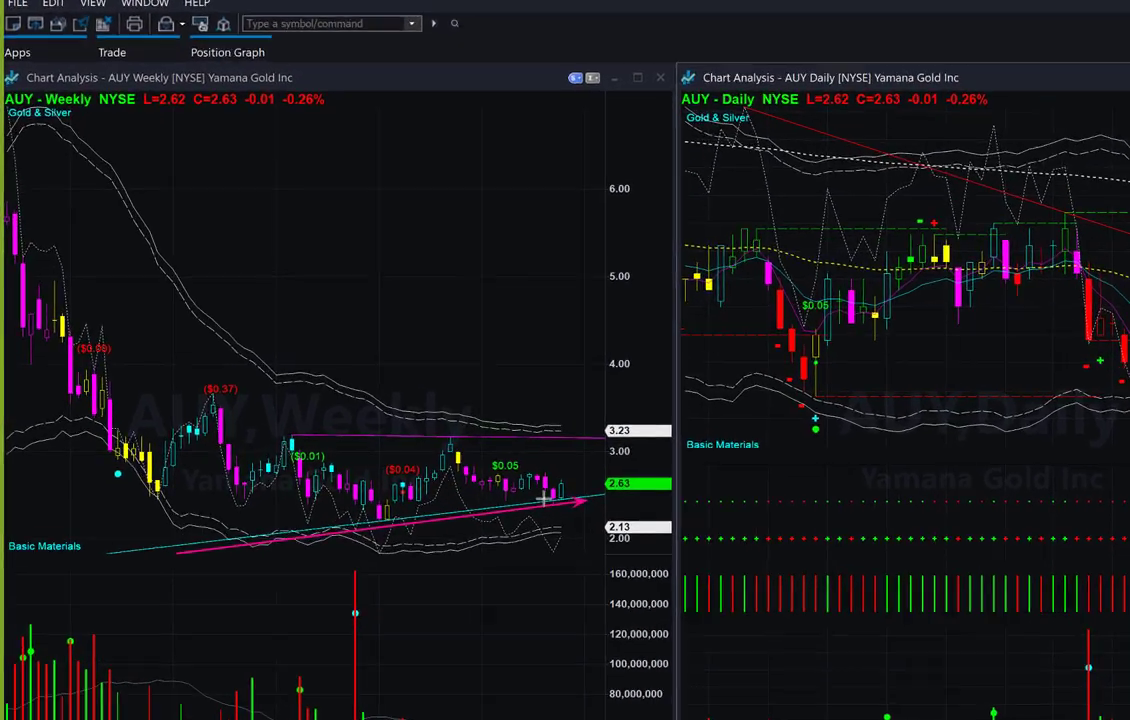
pyautogui.moveTo(540, 501); pyautogui.dragTo(554, 522)
pyautogui.moveTo(707, 581); pyautogui.dragTo(708, 586)
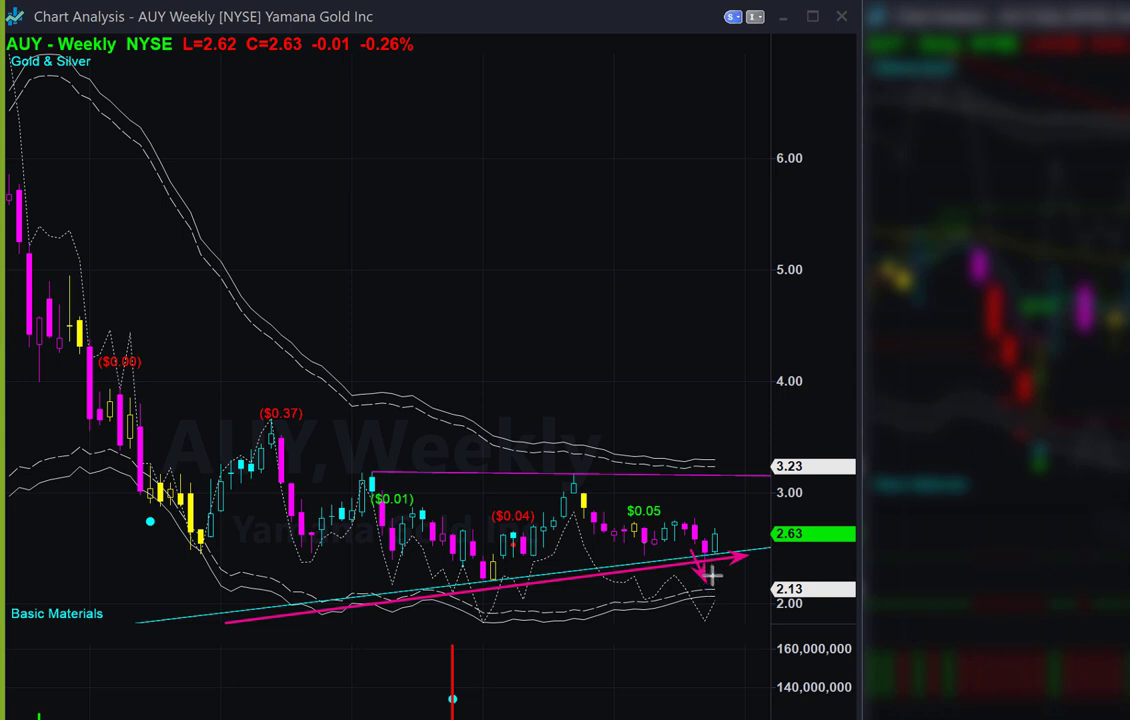
pyautogui.moveTo(742, 591); pyautogui.dragTo(709, 563)
pyautogui.moveTo(717, 550); pyautogui.dragTo(733, 512)
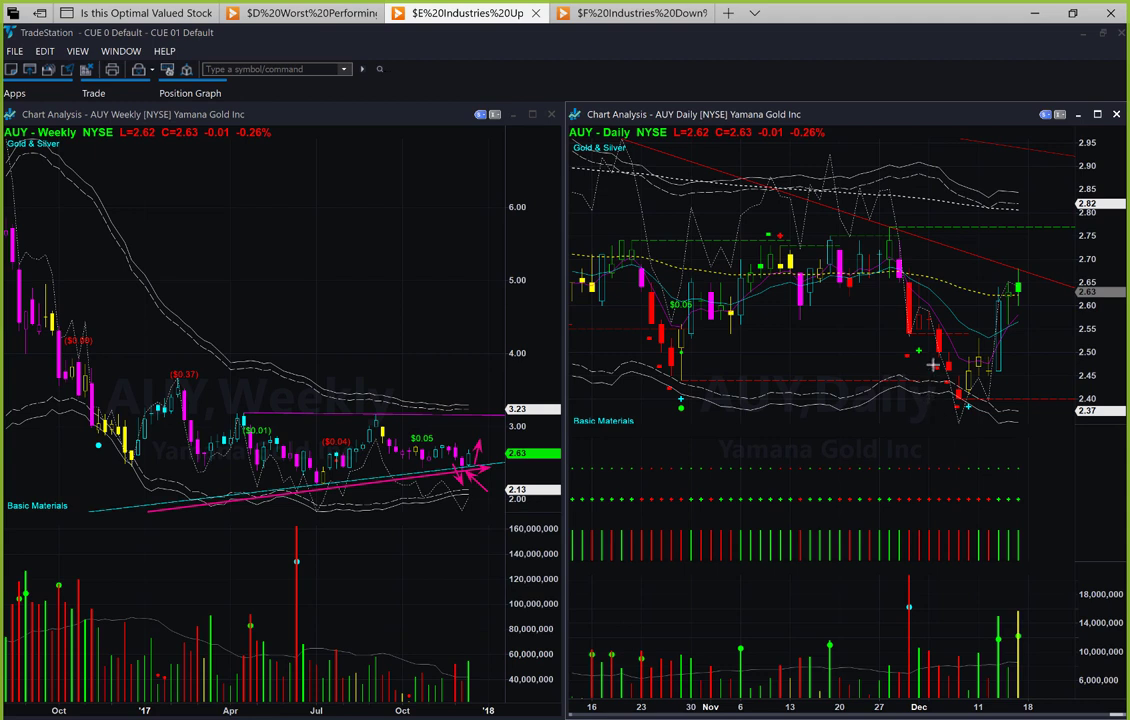
# - Mark the AUY daily chart's December decline, horizontal support level and reversal candles with arrows, plus the latest weekly low
pyautogui.moveTo(931, 363); pyautogui.dragTo(956, 409)
pyautogui.moveTo(798, 382); pyautogui.dragTo(963, 382)
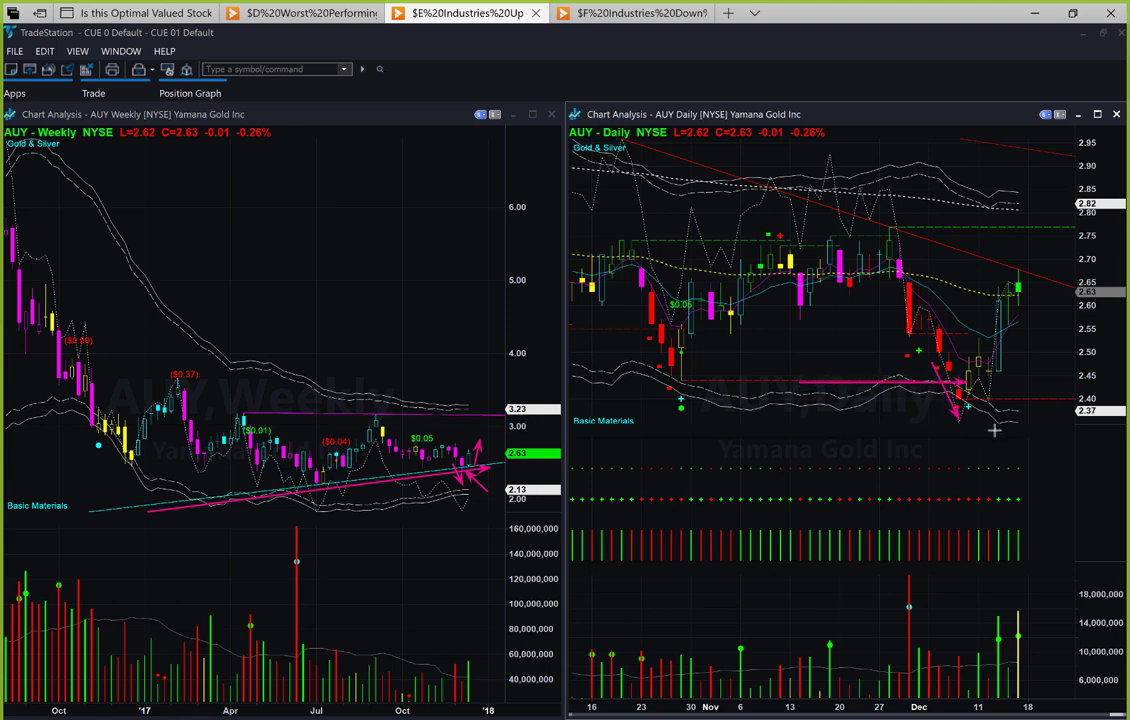
pyautogui.moveTo(998, 434); pyautogui.dragTo(973, 400)
pyautogui.moveTo(971, 383); pyautogui.dragTo(1075, 383)
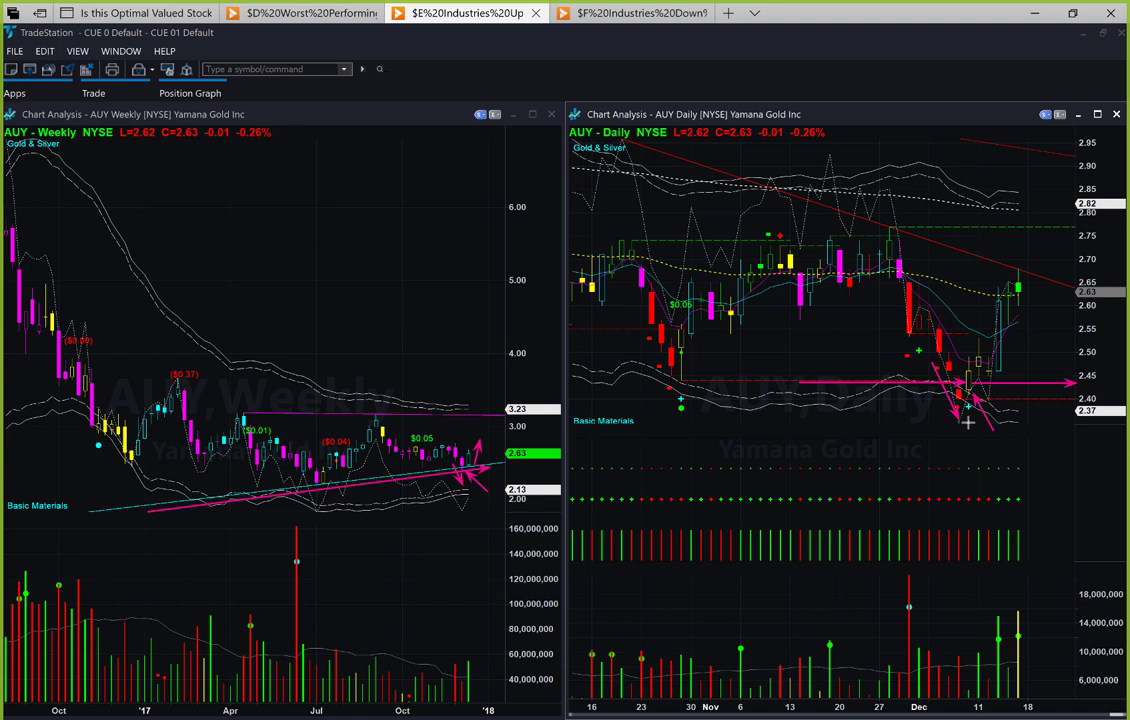
pyautogui.moveTo(968, 422); pyautogui.dragTo(996, 377)
pyautogui.moveTo(484, 518); pyautogui.dragTo(468, 470)
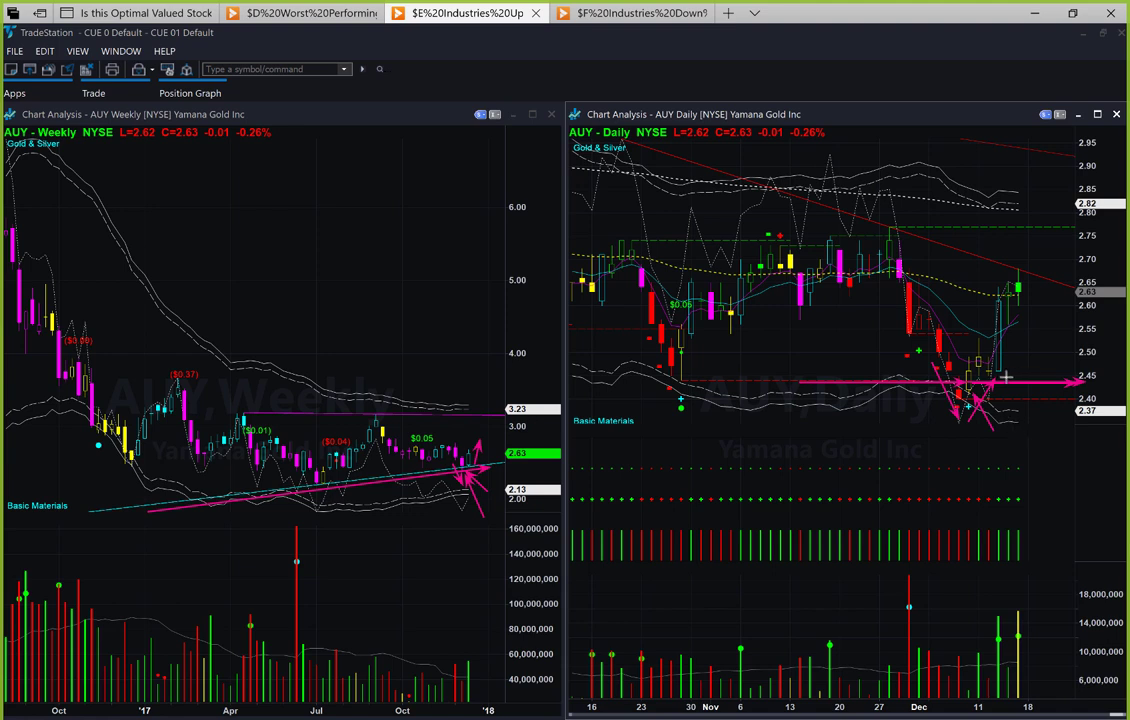
# - Mark the AUY daily chart's rise from the December low and its descending red trendline with arrows
pyautogui.moveTo(1000, 377); pyautogui.dragTo(1032, 289)
pyautogui.moveTo(987, 251); pyautogui.dragTo(1096, 288)
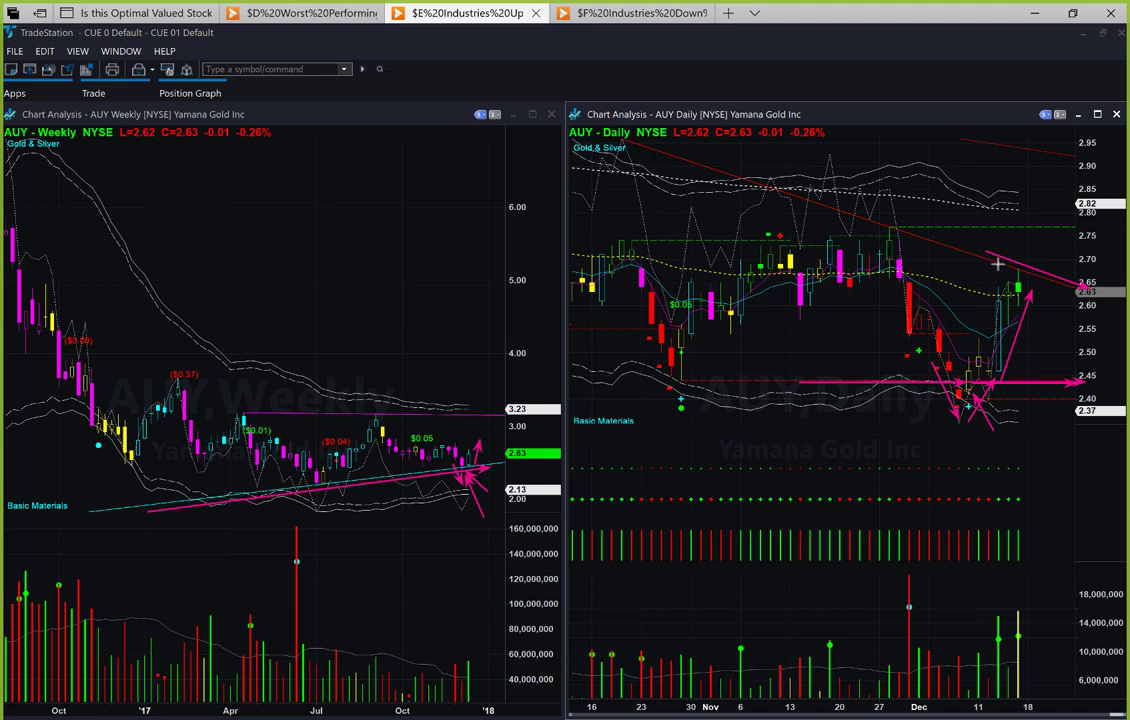
pyautogui.moveTo(997, 264); pyautogui.dragTo(1058, 283)
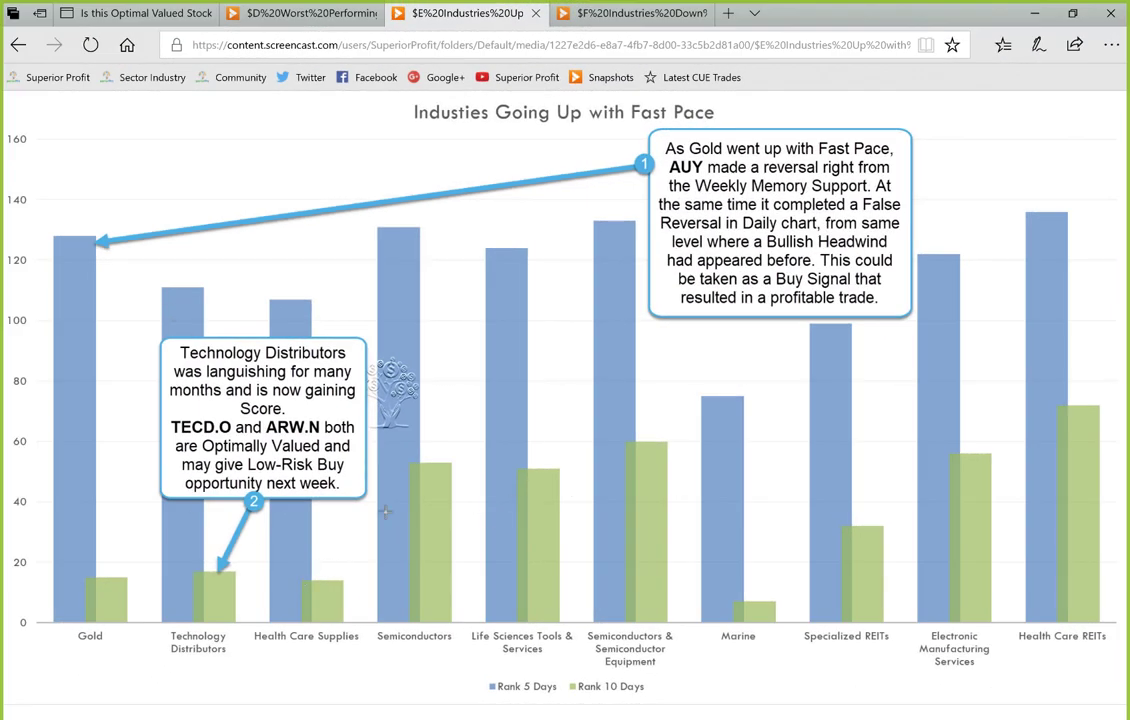
# - Switch to Microsoft Edge, point an arrow at the Technology Distributors bar, and underline the lines of its TECD.O and ARW.N note
pyautogui.moveTo(261, 523); pyautogui.dragTo(228, 573)
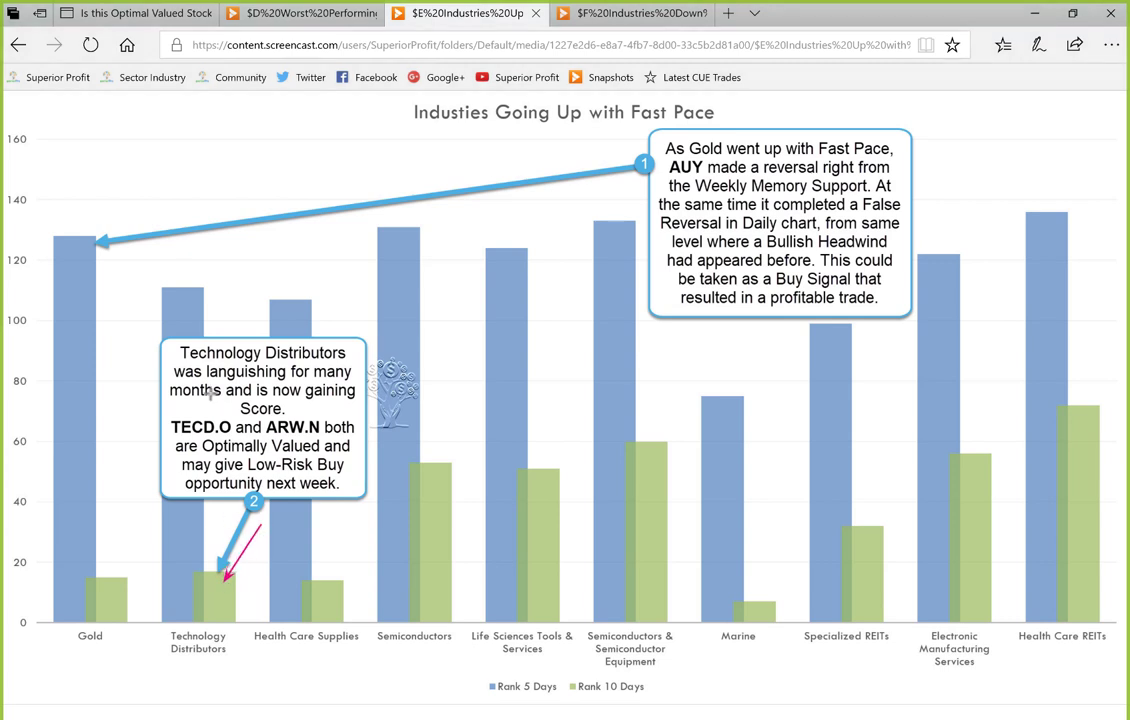
pyautogui.moveTo(195, 380); pyautogui.dragTo(209, 380)
pyautogui.moveTo(278, 382); pyautogui.dragTo(345, 380)
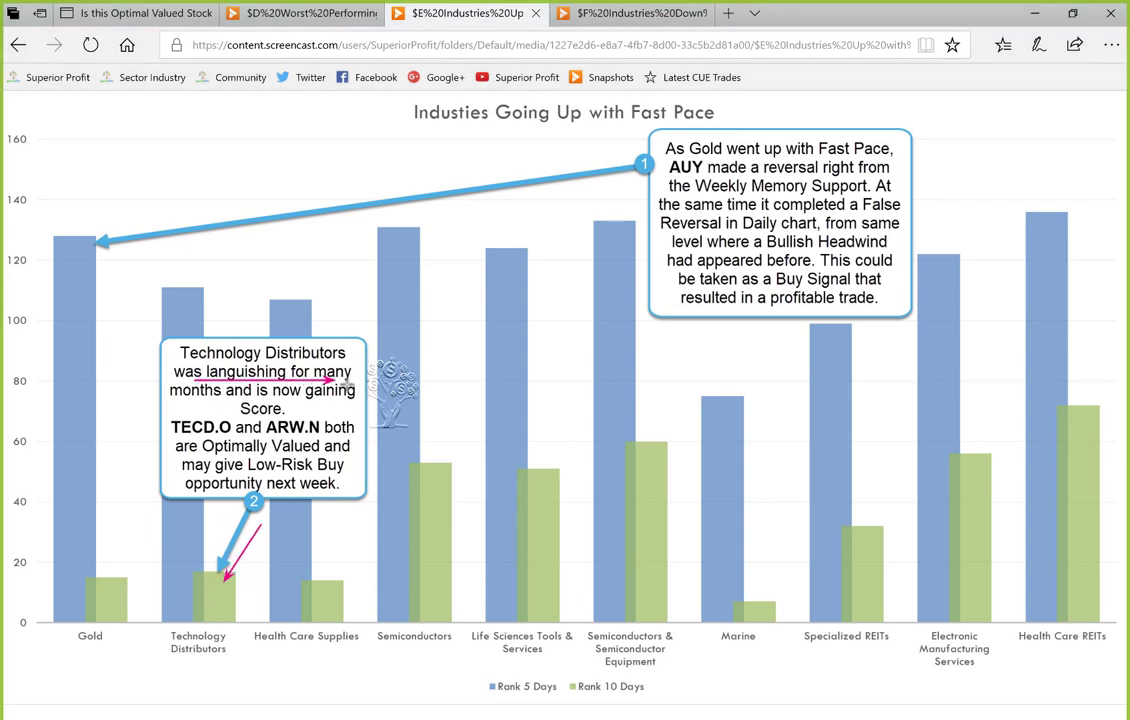
pyautogui.moveTo(218, 400); pyautogui.dragTo(328, 400)
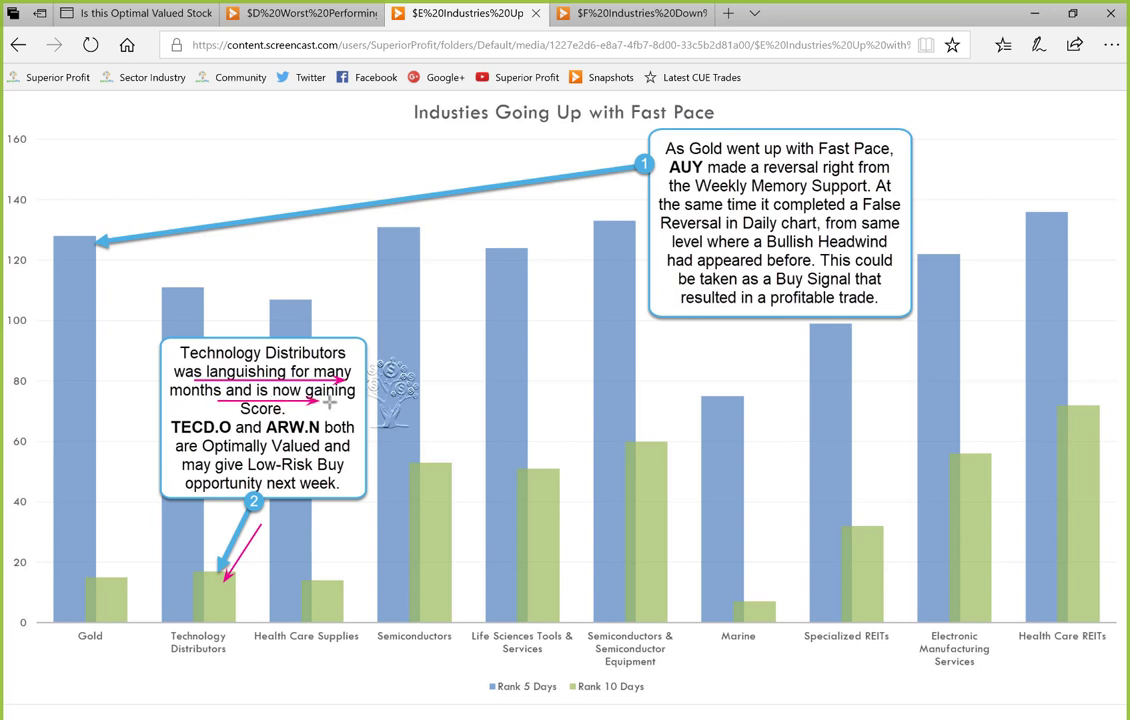
pyautogui.moveTo(252, 416); pyautogui.dragTo(292, 416)
pyautogui.moveTo(182, 437); pyautogui.dragTo(341, 442)
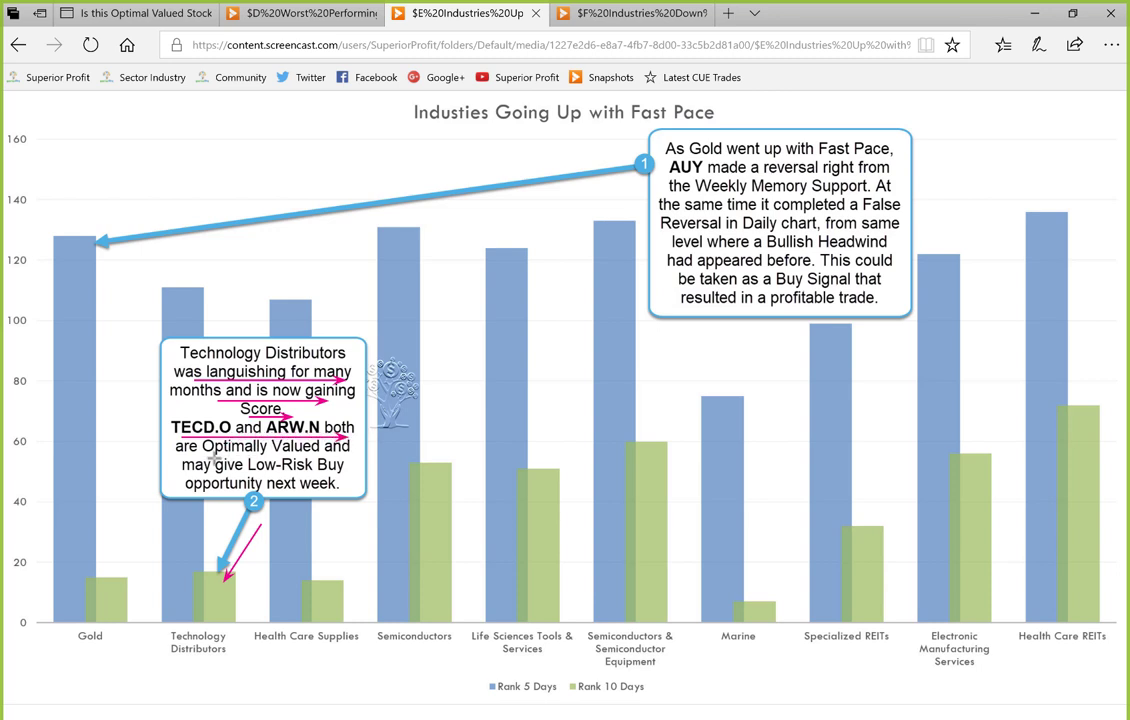
pyautogui.moveTo(204, 457); pyautogui.dragTo(330, 457)
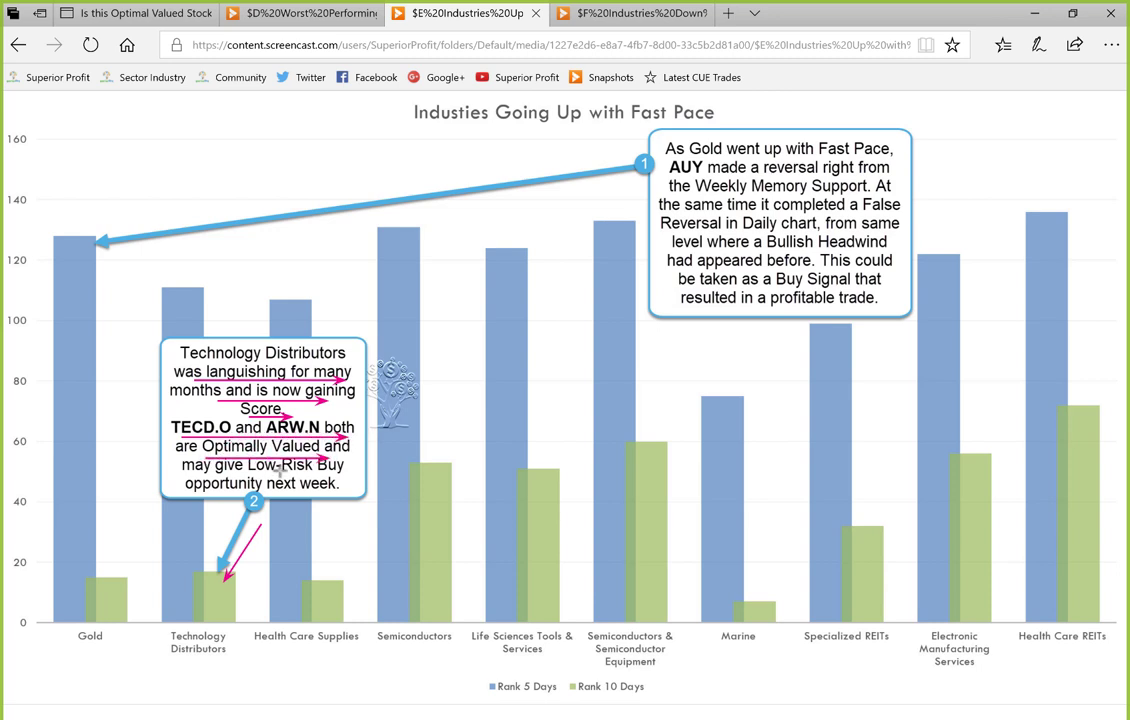
pyautogui.moveTo(206, 475); pyautogui.dragTo(318, 473)
pyautogui.moveTo(221, 494); pyautogui.dragTo(308, 495)
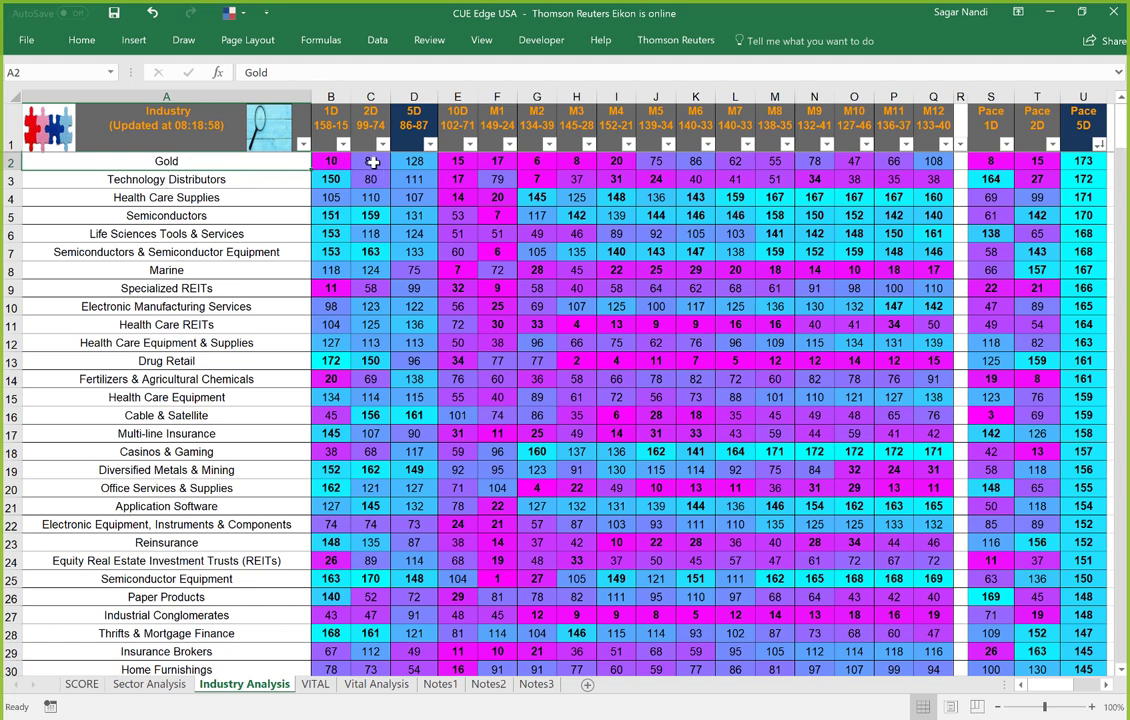
# - Switch to the CUE Edge workbook and examine Gold's 5D rank and Technology Distributors' 1D, 5D and 10D to M12 ranks
pyautogui.click(421, 162)
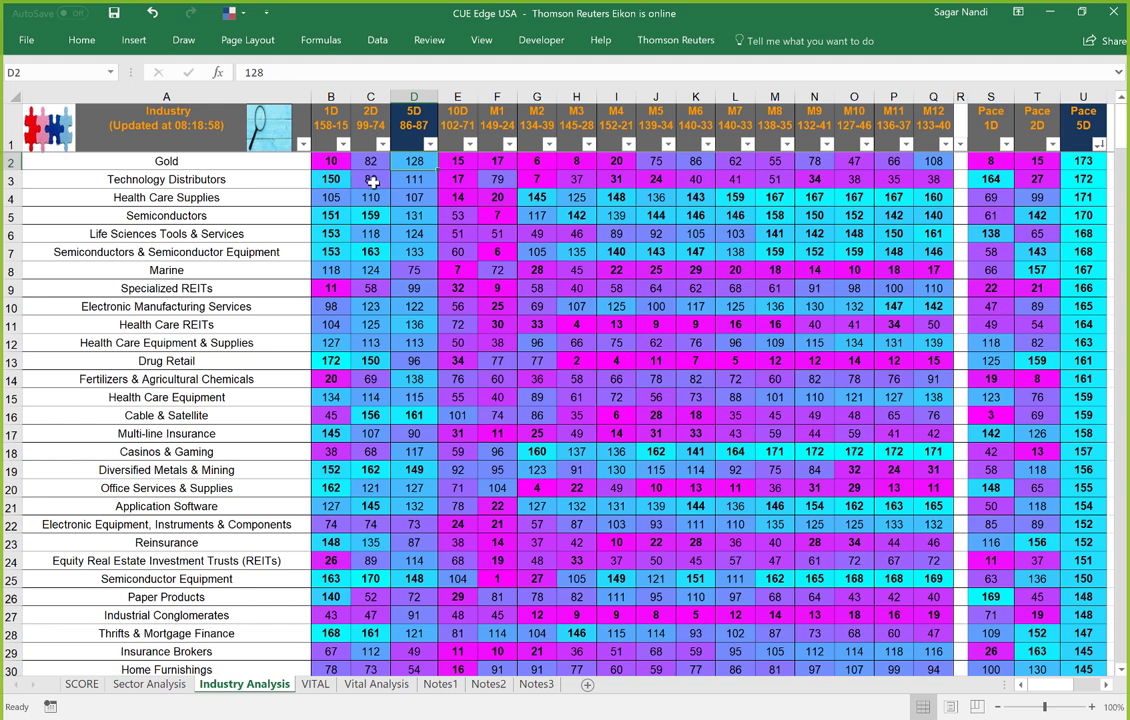
pyautogui.click(414, 183)
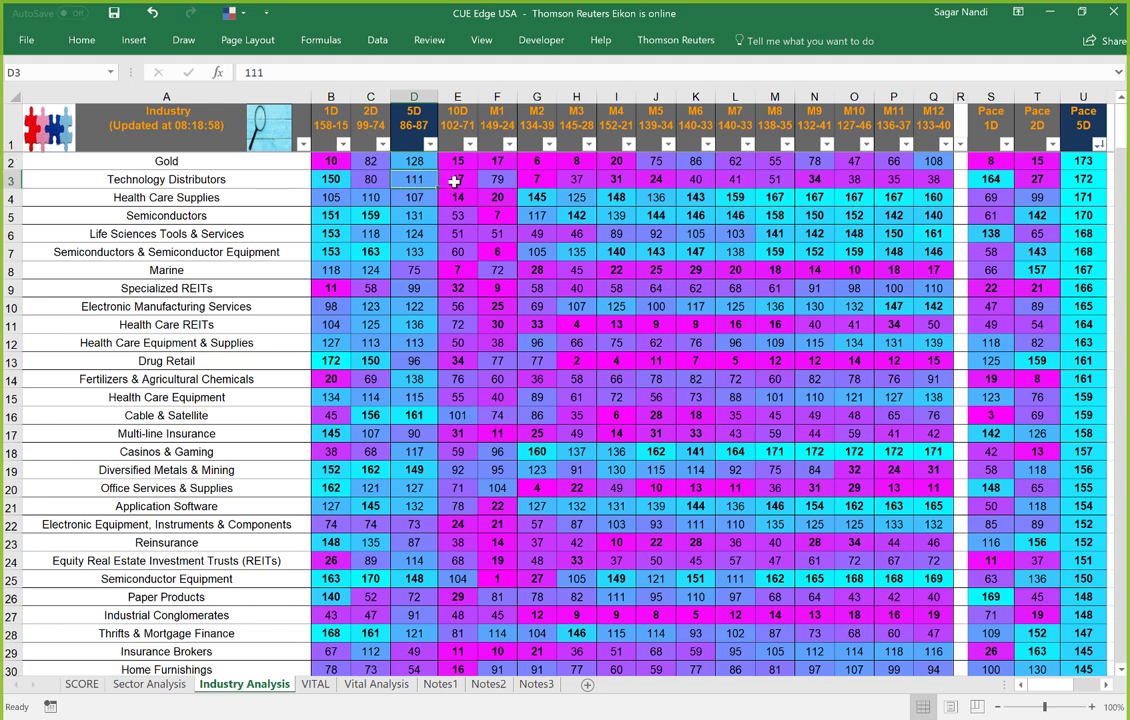
pyautogui.moveTo(459, 182); pyautogui.dragTo(928, 182)
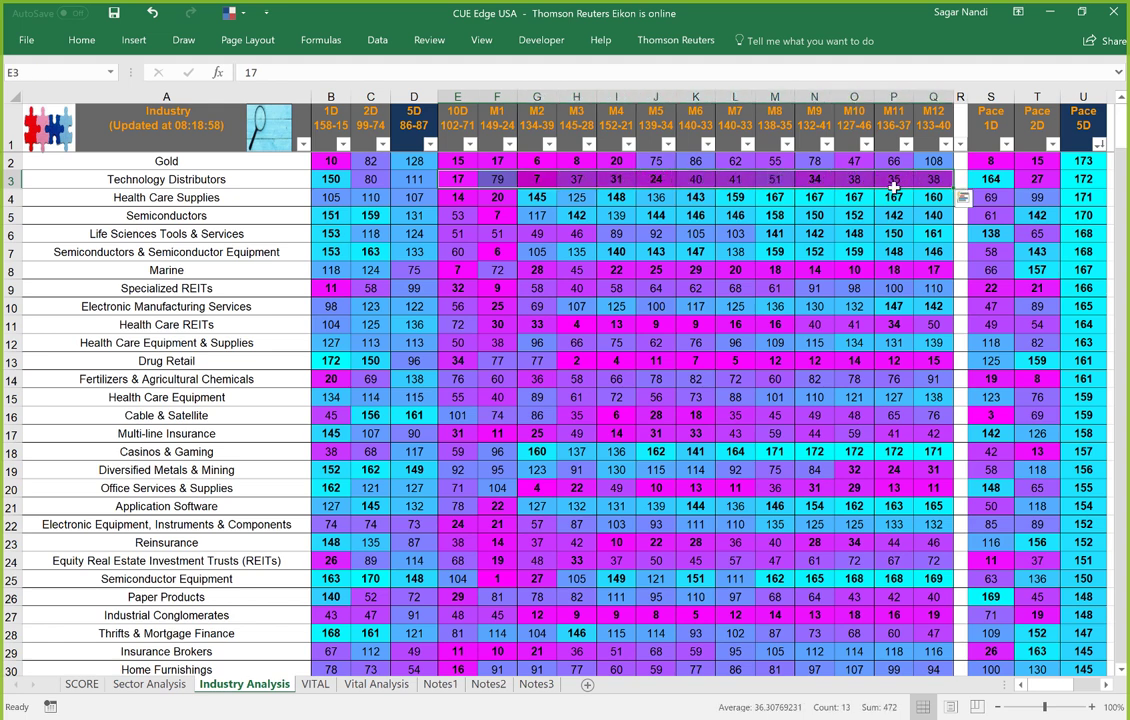
pyautogui.click(416, 180)
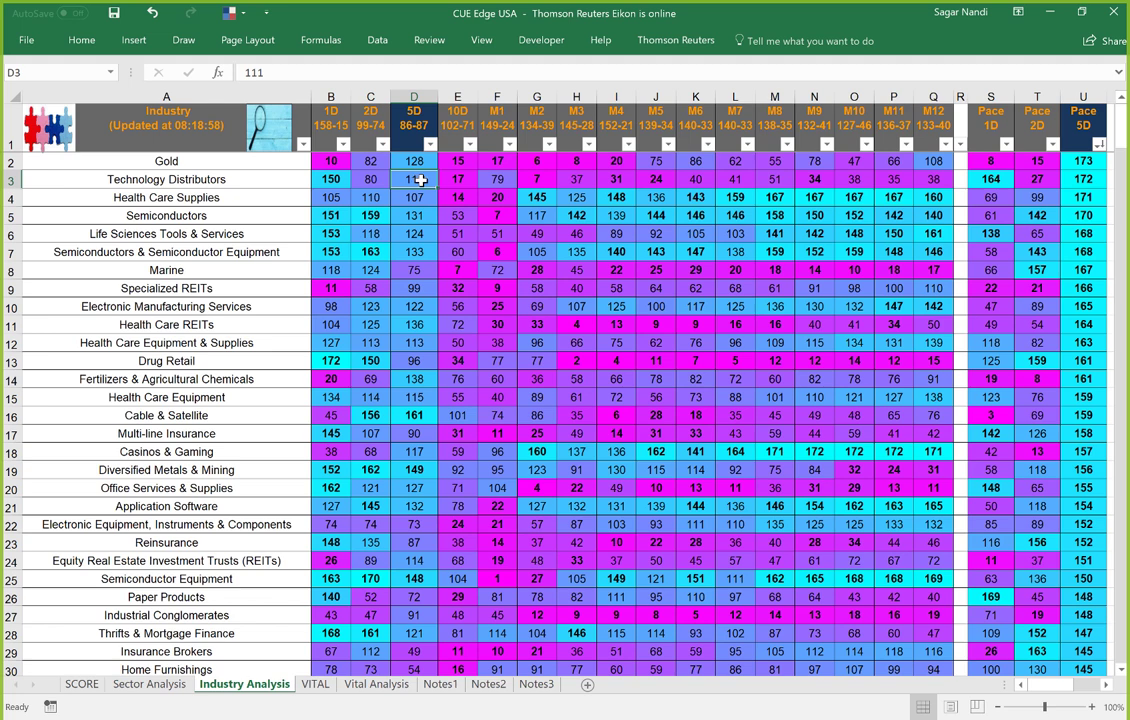
pyautogui.click(328, 181)
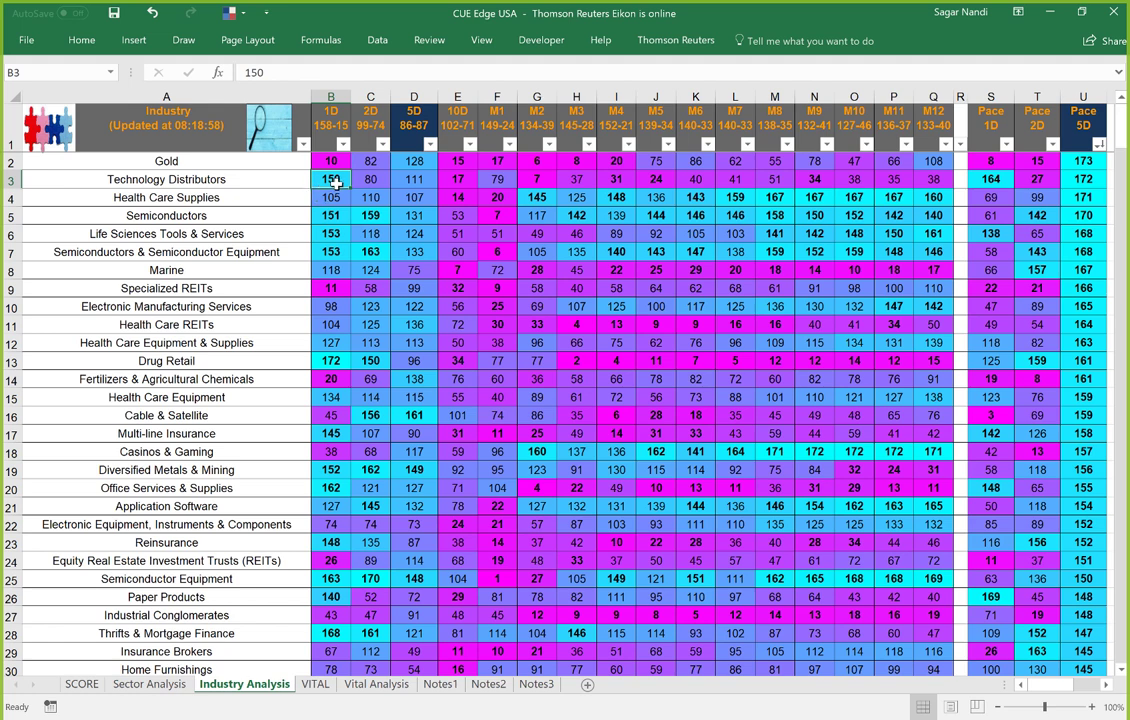
pyautogui.click(235, 172)
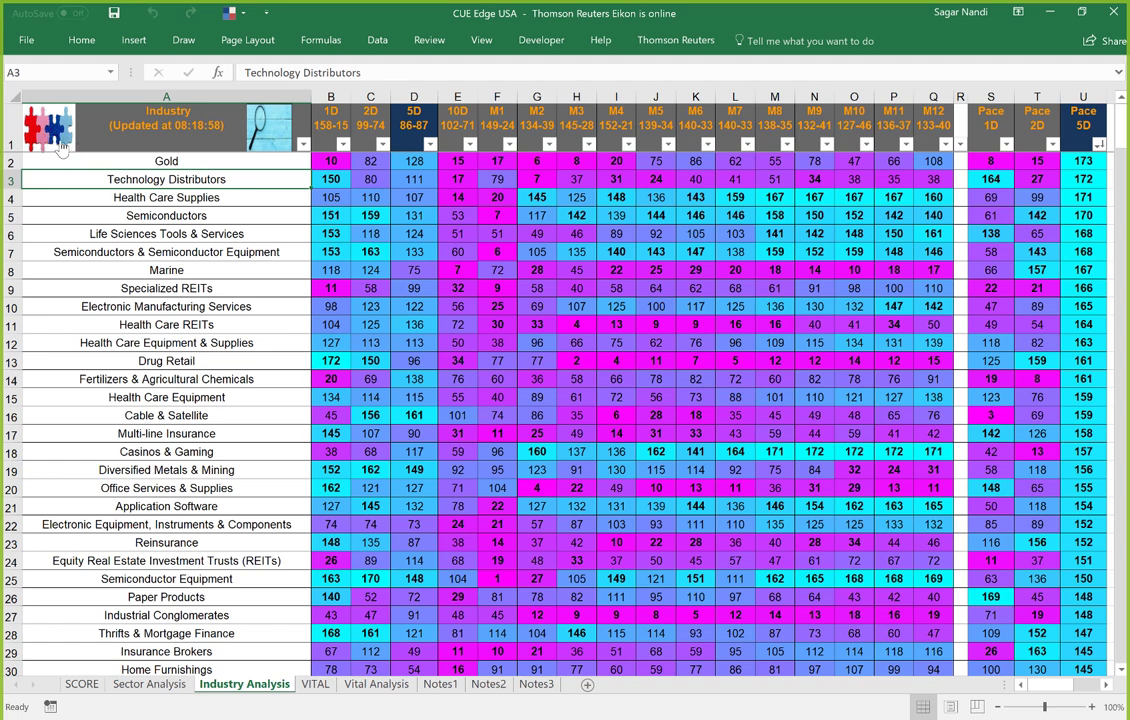
# - On the VITAL sheet, select the symbols, Relative Value Scores and Internal Value Scores of ARW.N and TECD.OQ for comparison
pyautogui.click(315, 684)
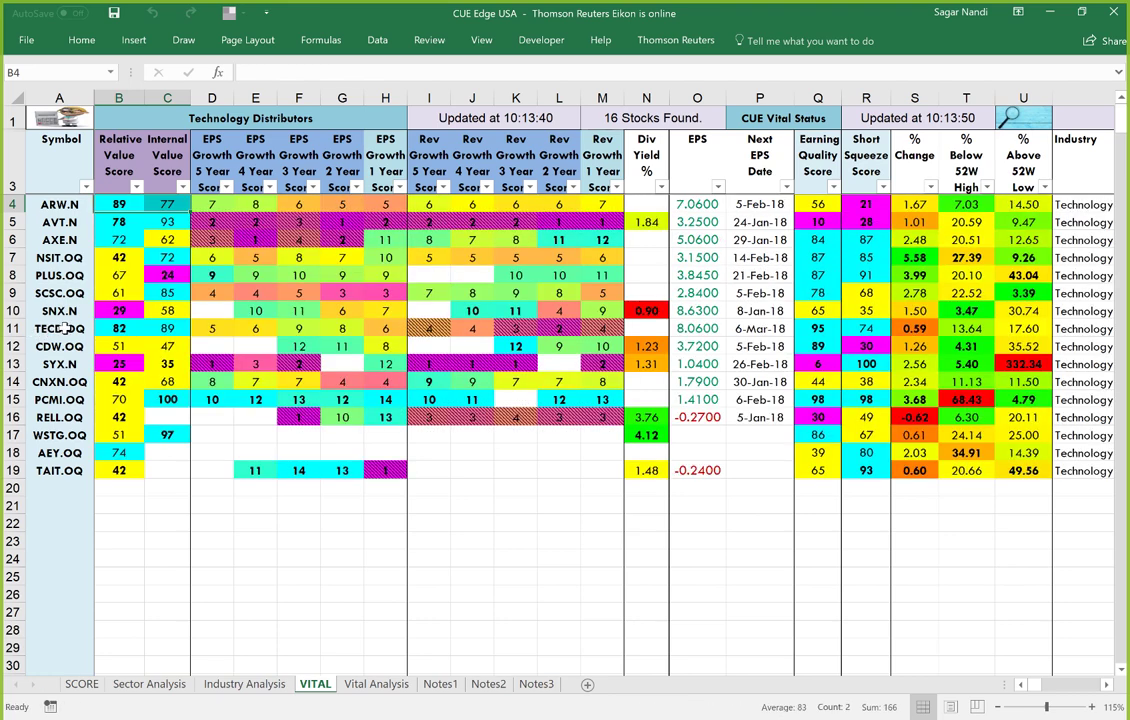
pyautogui.moveTo(64, 328); pyautogui.dragTo(165, 221)
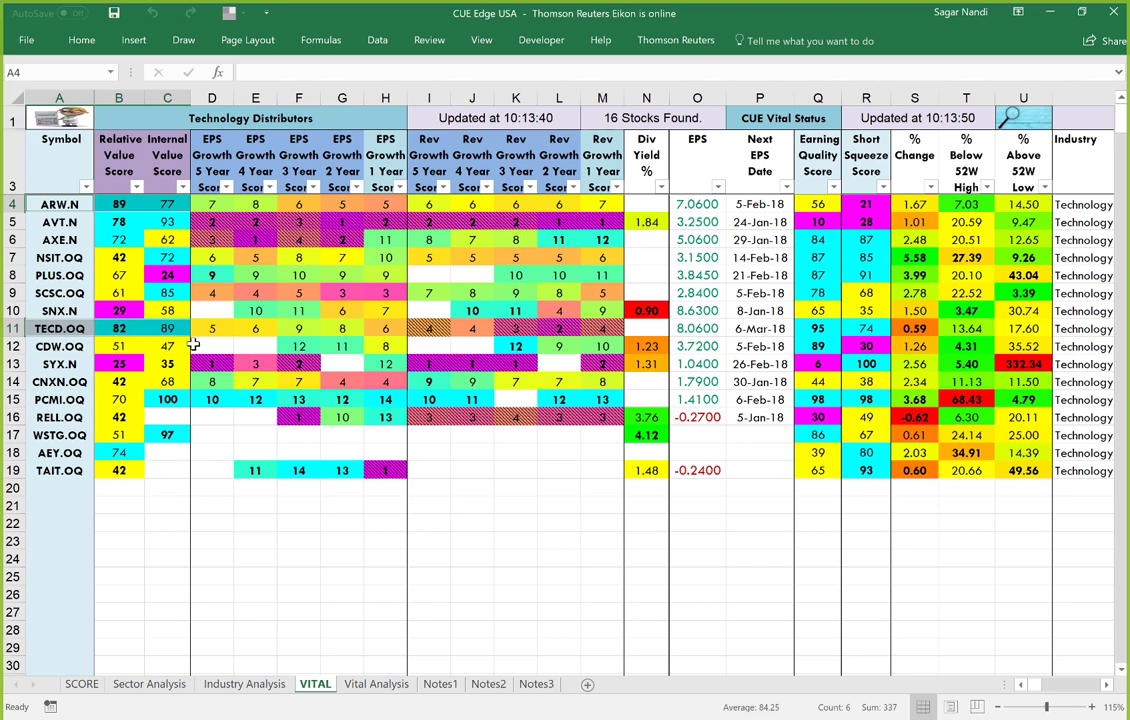
pyautogui.click(209, 306)
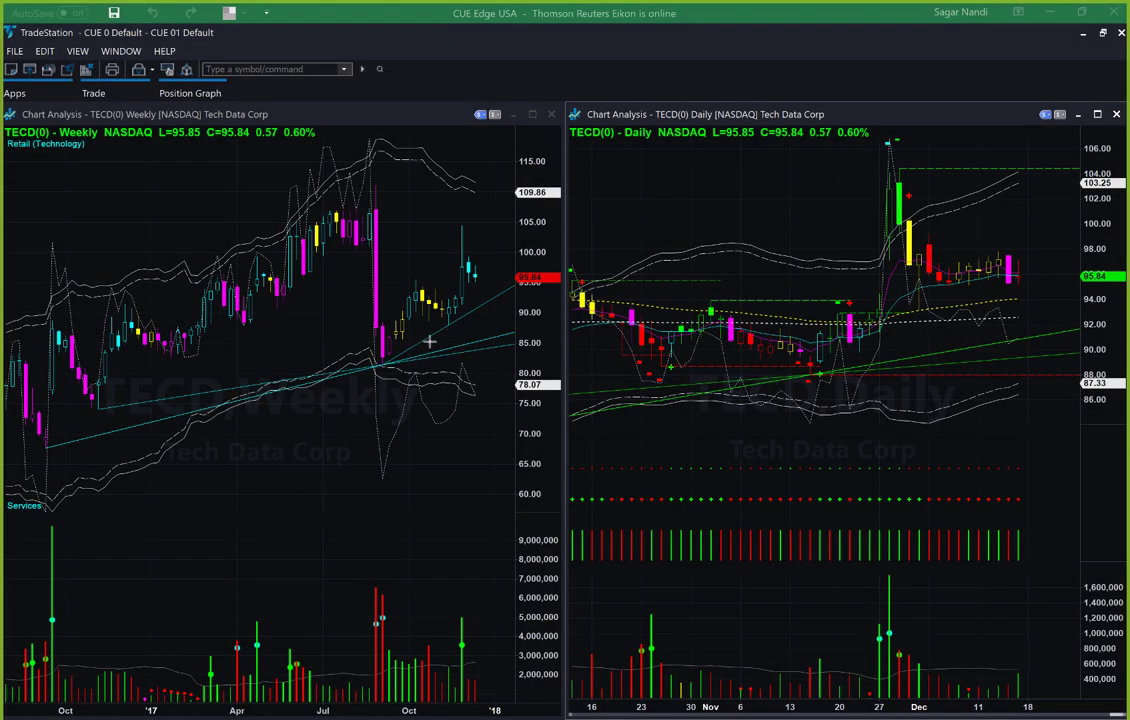
# - On the TradeStation TECD charts, mark the weekly rising support and latest candle and the daily rally and pullback with arrows, and clear all markings
pyautogui.moveTo(407, 353); pyautogui.dragTo(512, 283)
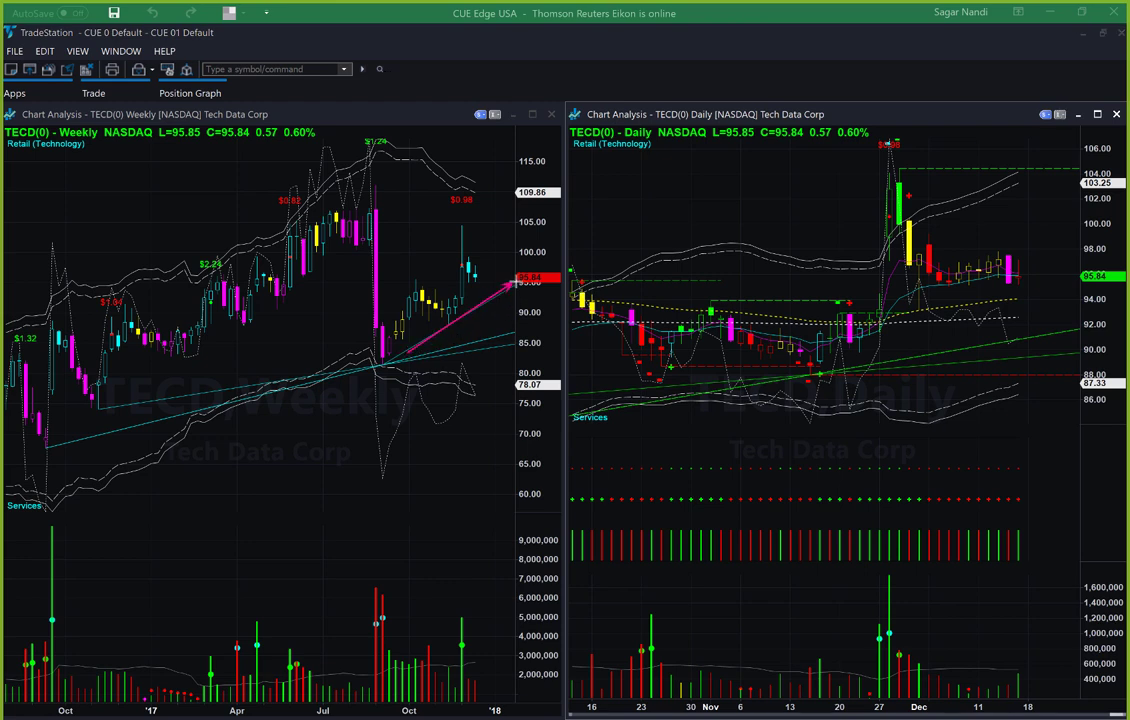
pyautogui.click(478, 256)
pyautogui.moveTo(828, 305); pyautogui.dragTo(878, 182)
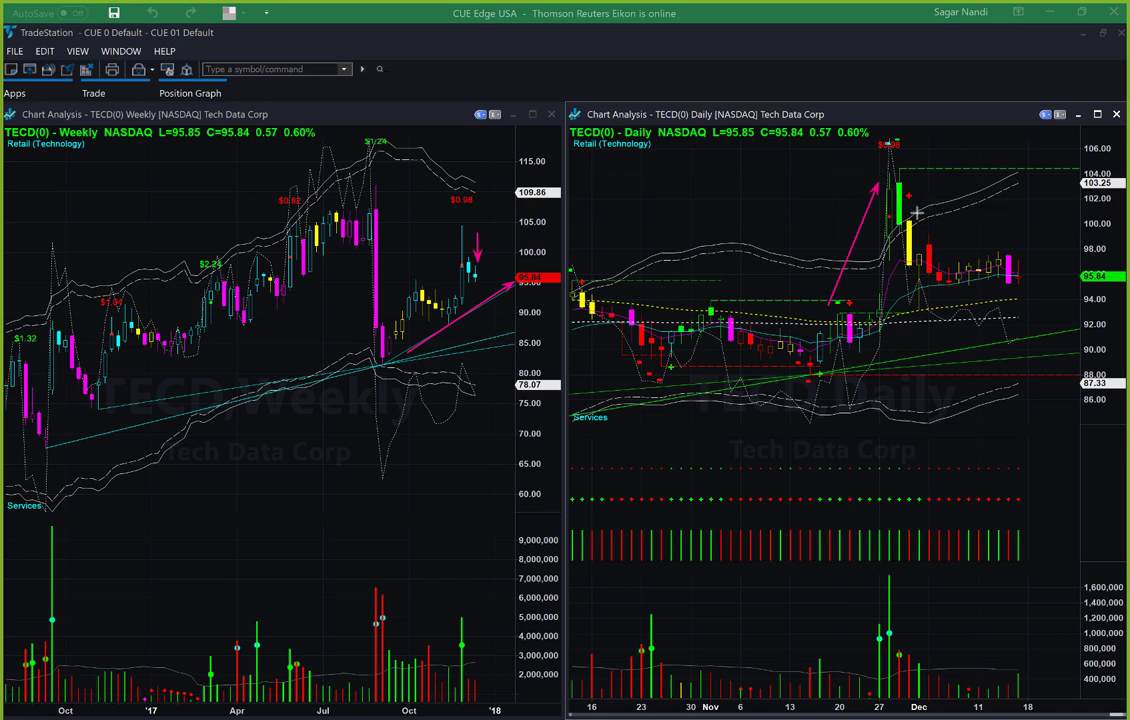
pyautogui.moveTo(909, 211)
pyautogui.mouseDown()
pyautogui.moveTo(958, 268)
pyautogui.moveTo(1030, 280)
pyautogui.mouseUp()
pyautogui.moveTo(815, 295); pyautogui.dragTo(868, 162)
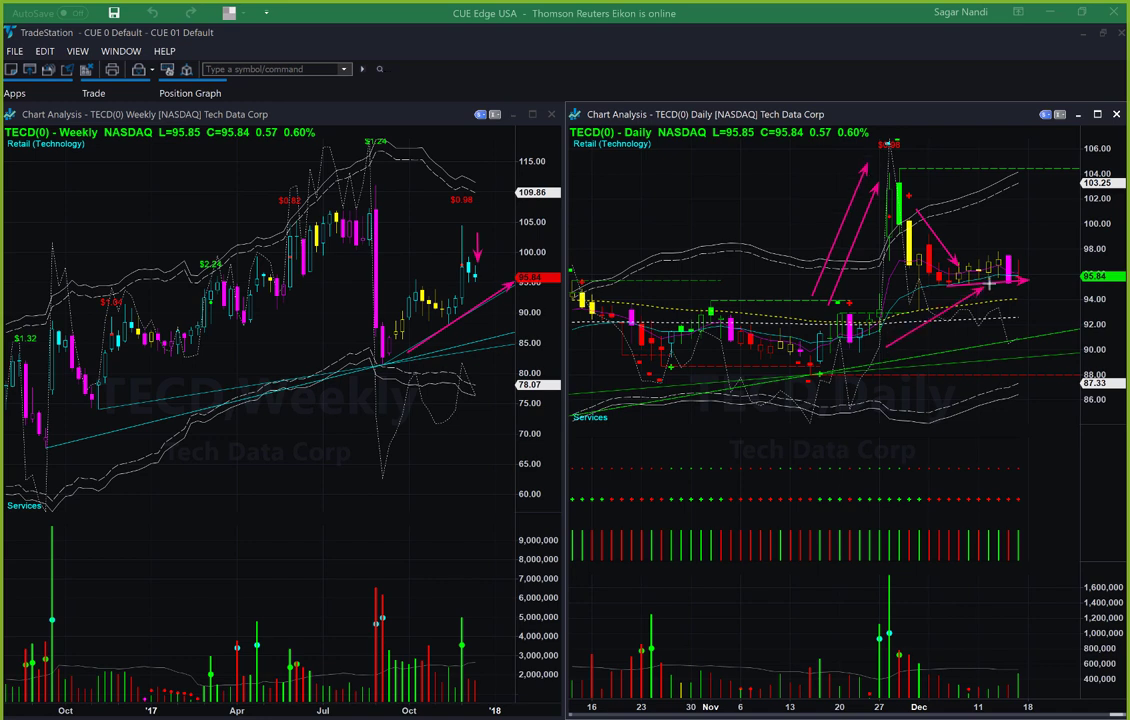
pyautogui.moveTo(884, 345)
pyautogui.mouseDown()
pyautogui.moveTo(982, 276)
pyautogui.moveTo(1036, 260)
pyautogui.moveTo(1042, 243)
pyautogui.mouseUp()
pyautogui.press('Escape')
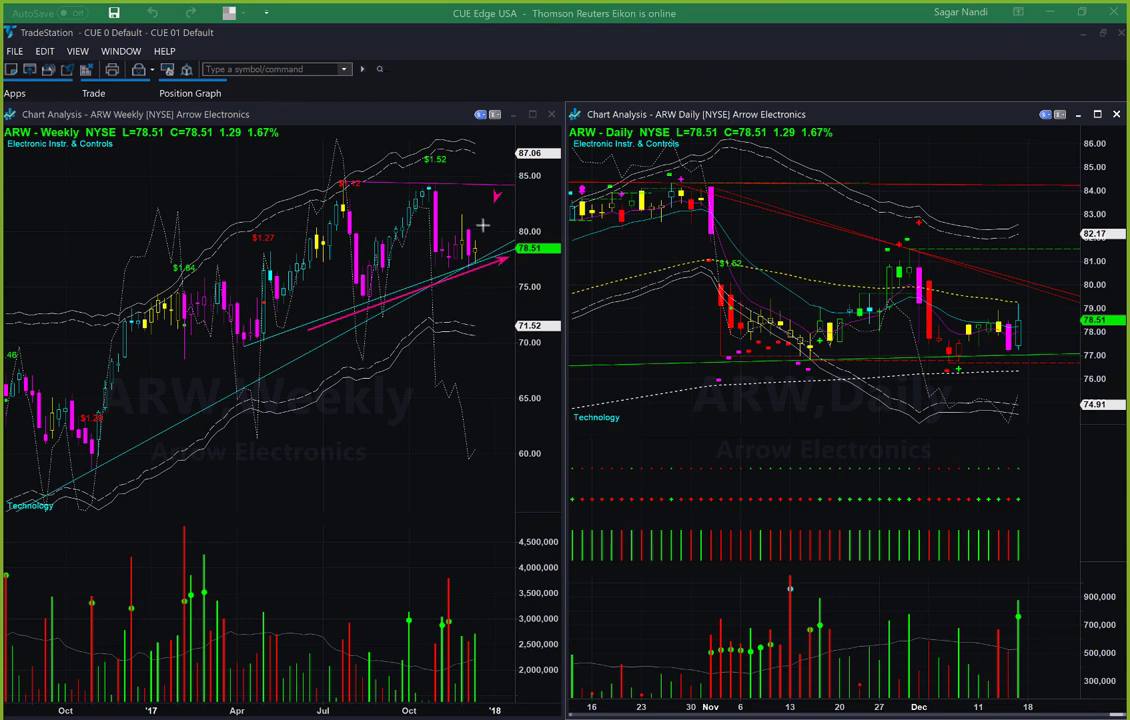
# - On the ARW charts, mark the latest weekly candle, the daily support near 77.00 and the latest daily volume bar with arrows
pyautogui.moveTo(494, 197); pyautogui.dragTo(477, 238)
pyautogui.moveTo(723, 358); pyautogui.dragTo(1055, 357)
pyautogui.moveTo(723, 354); pyautogui.dragTo(1072, 354)
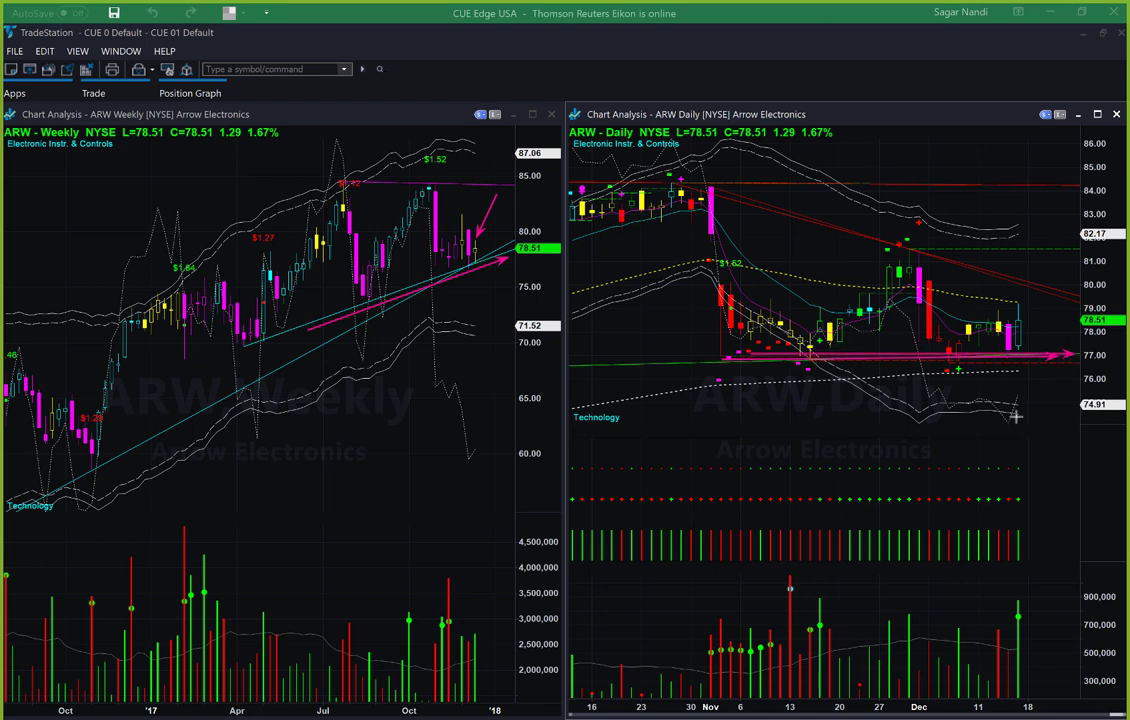
pyautogui.moveTo(1078, 404); pyautogui.dragTo(1027, 347)
pyautogui.moveTo(1061, 585); pyautogui.dragTo(1023, 652)
pyautogui.moveTo(726, 351); pyautogui.dragTo(1093, 354)
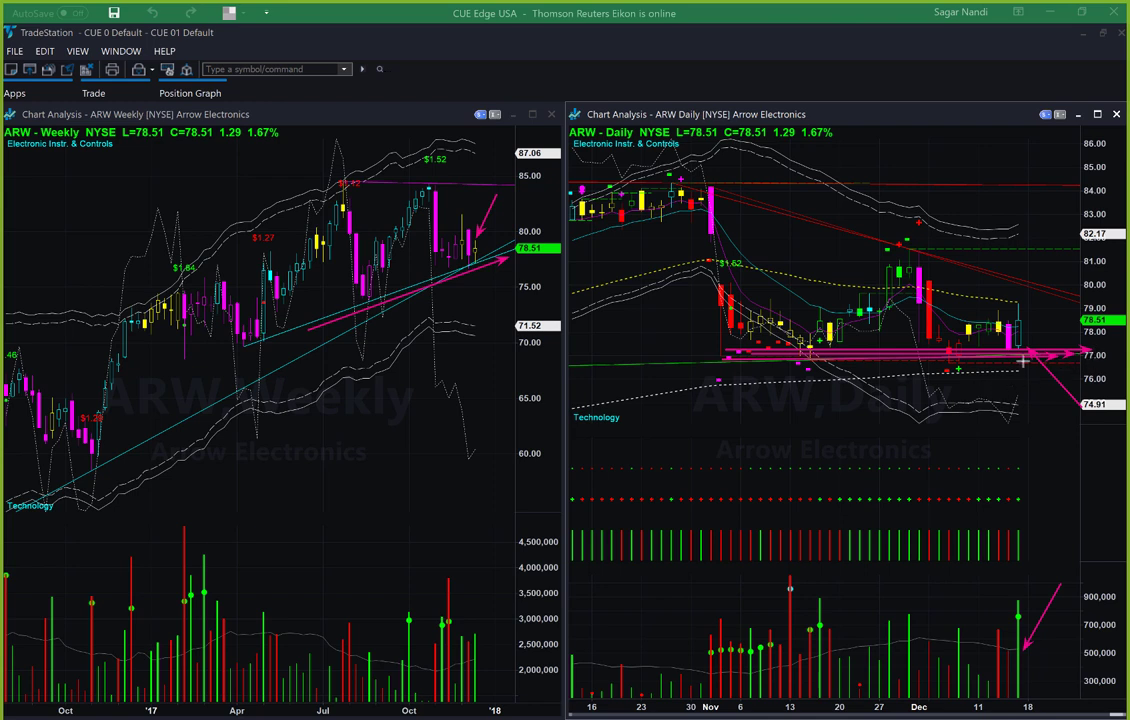
# - Trace the ARW daily chart's November and December swings off support with arrows, and point at the latest candle's low
pyautogui.moveTo(695, 284); pyautogui.dragTo(790, 355)
pyautogui.moveTo(901, 318); pyautogui.dragTo(937, 354)
pyautogui.moveTo(832, 353); pyautogui.dragTo(893, 317)
pyautogui.moveTo(952, 357); pyautogui.dragTo(985, 321)
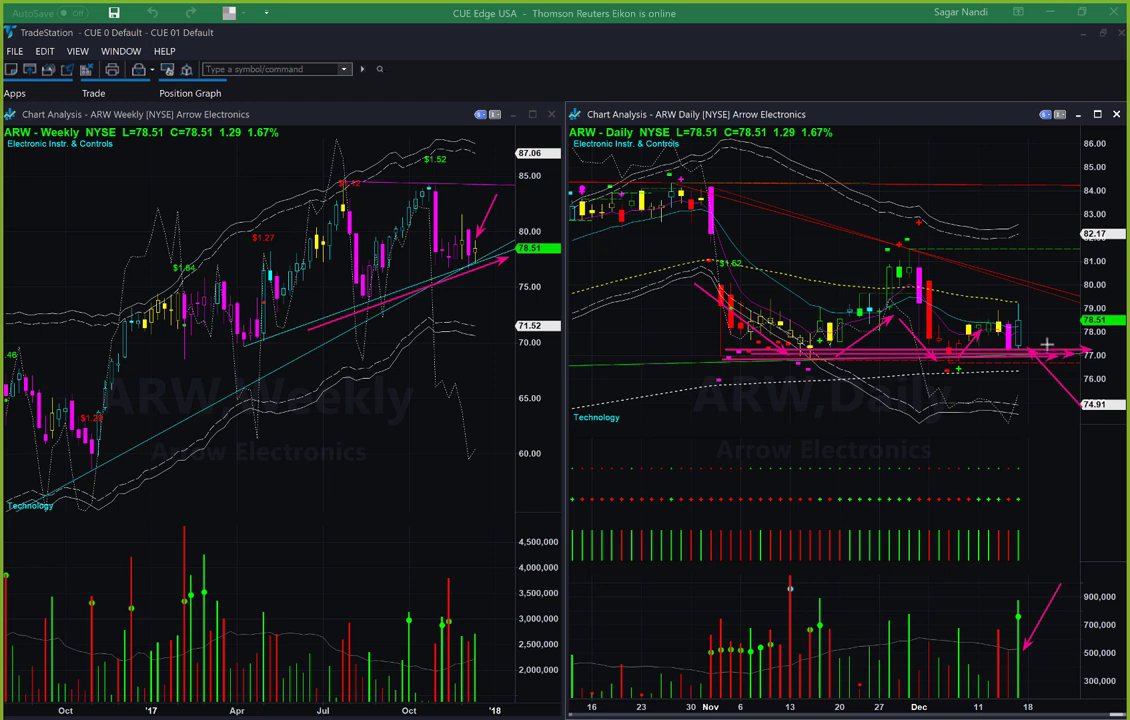
pyautogui.moveTo(1043, 388); pyautogui.dragTo(1018, 353)
# - Mark the ARW daily chart's descending red trendline and the possible upward breakout and pullback path with arrows
pyautogui.moveTo(962, 265); pyautogui.dragTo(1075, 301)
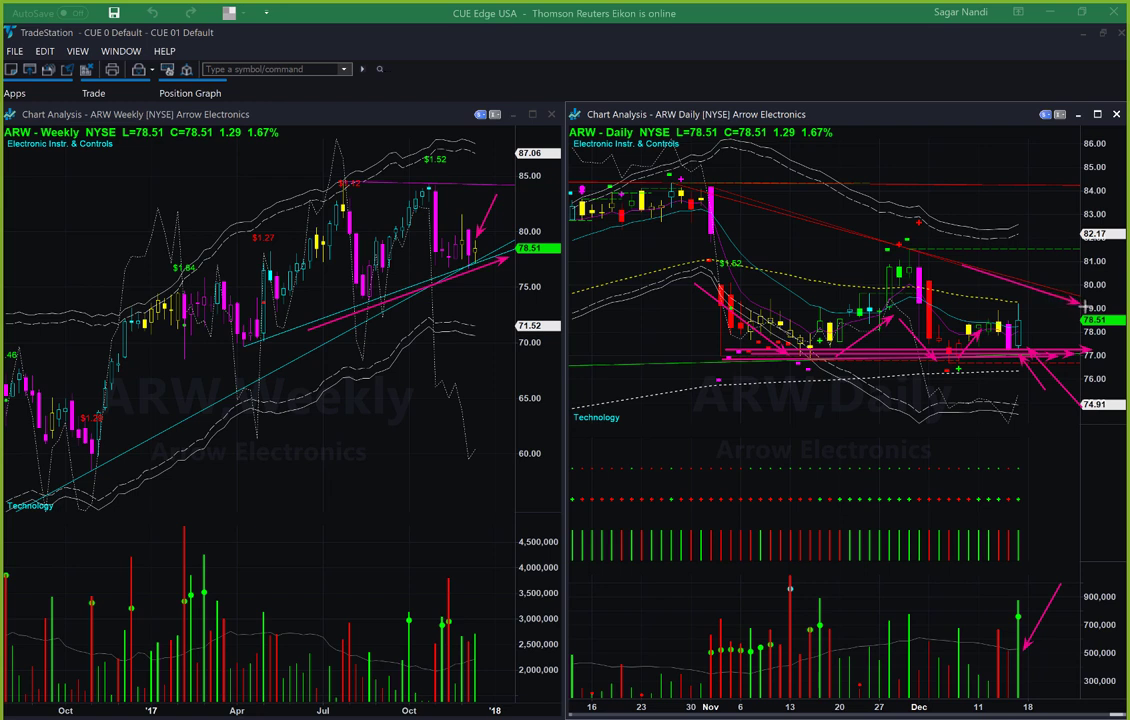
pyautogui.moveTo(1009, 276); pyautogui.dragTo(1088, 304)
pyautogui.moveTo(1020, 304); pyautogui.dragTo(1057, 240)
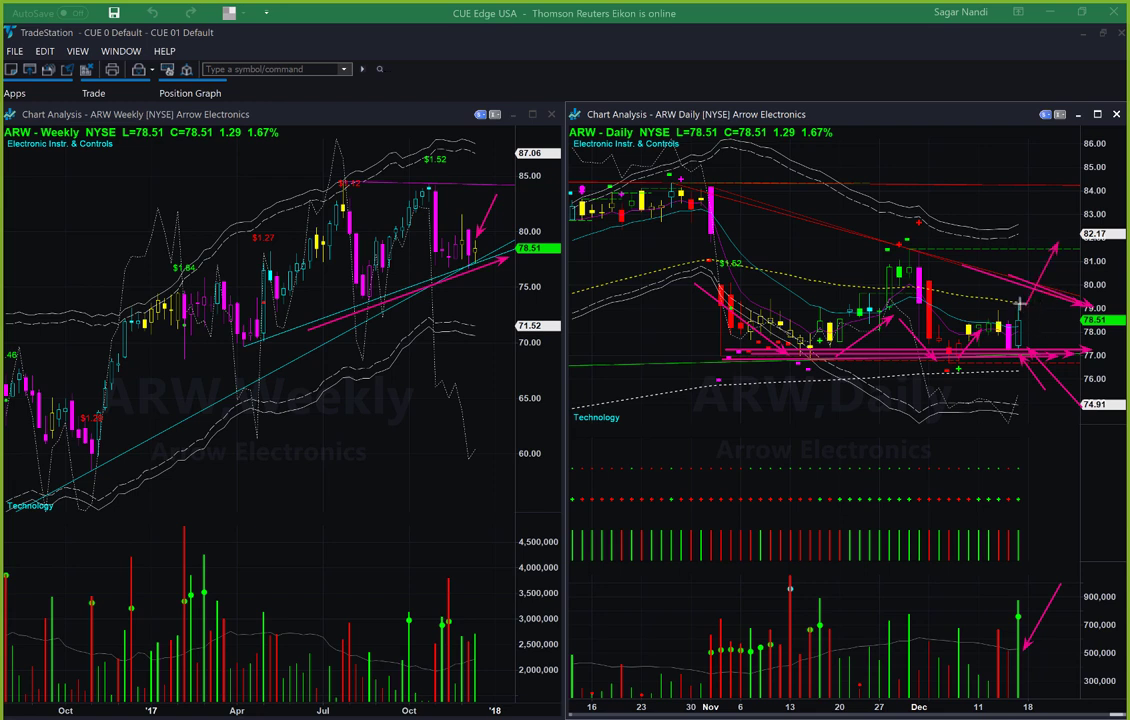
pyautogui.moveTo(1021, 296); pyautogui.dragTo(1050, 238)
pyautogui.moveTo(1064, 249)
pyautogui.mouseDown()
pyautogui.moveTo(1087, 289)
pyautogui.moveTo(1110, 216)
pyautogui.mouseUp()
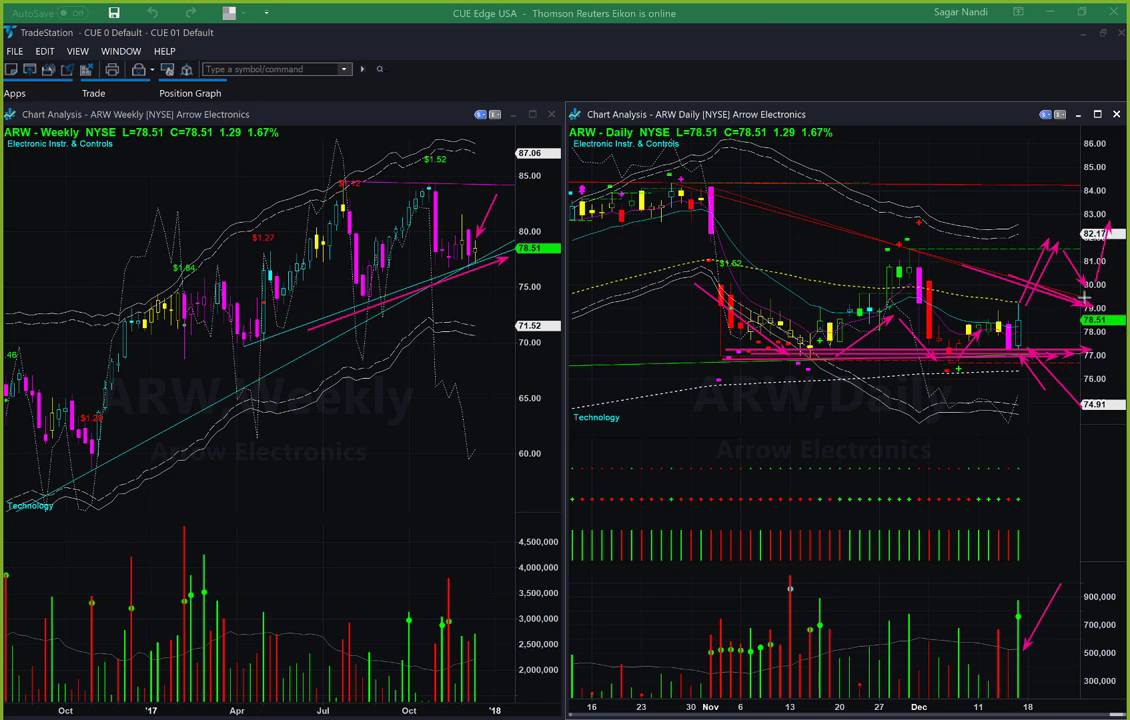
pyautogui.moveTo(1084, 298); pyautogui.dragTo(1121, 294)
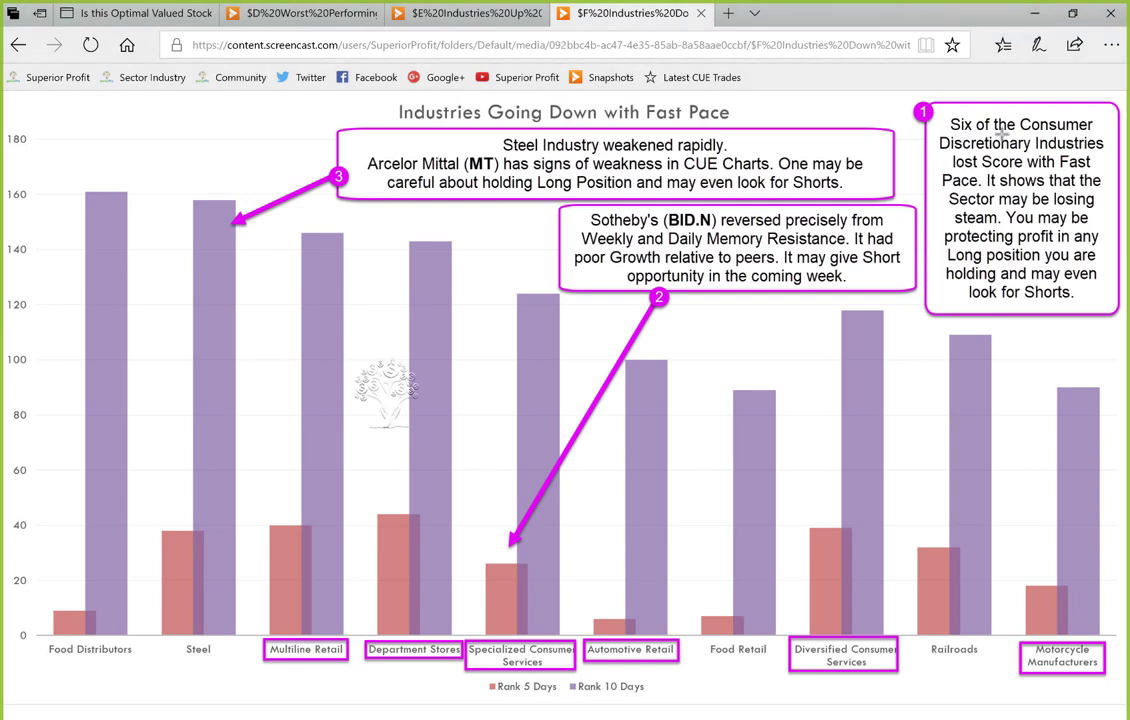
# - Underline the opening lines of the Consumer Discretionary note on the Industries Going Down with Fast Pace chart with arrows
pyautogui.moveTo(950, 133); pyautogui.dragTo(1080, 133)
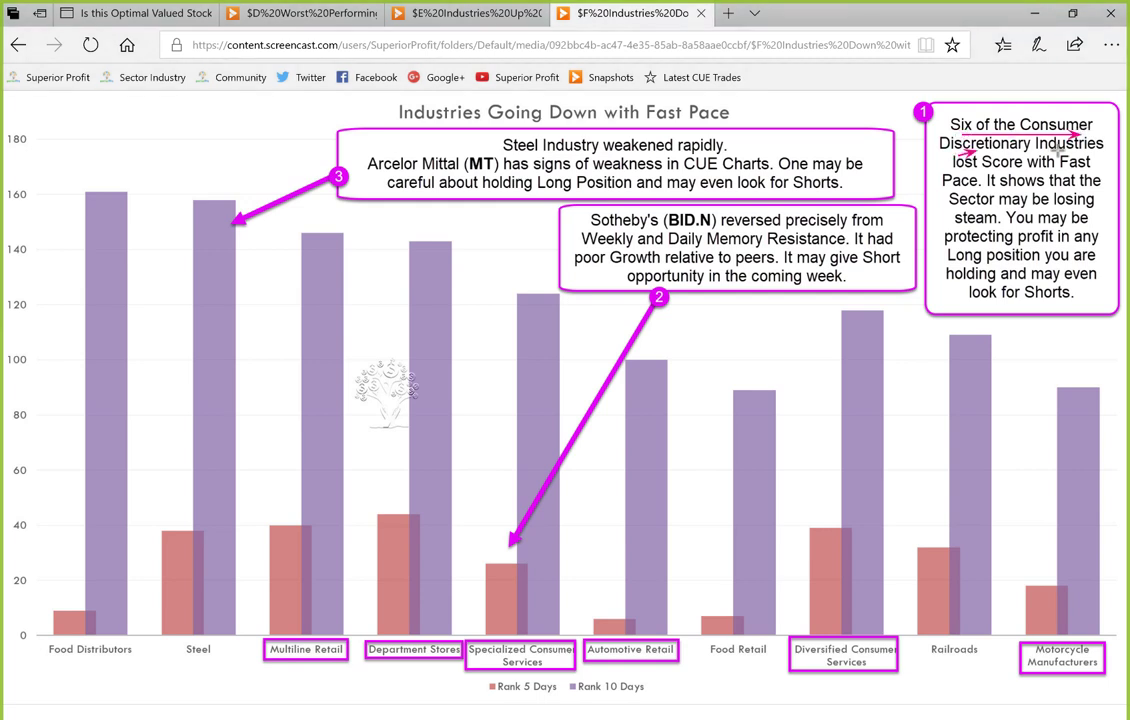
pyautogui.moveTo(959, 155); pyautogui.dragTo(1097, 156)
pyautogui.moveTo(956, 170); pyautogui.dragTo(1097, 170)
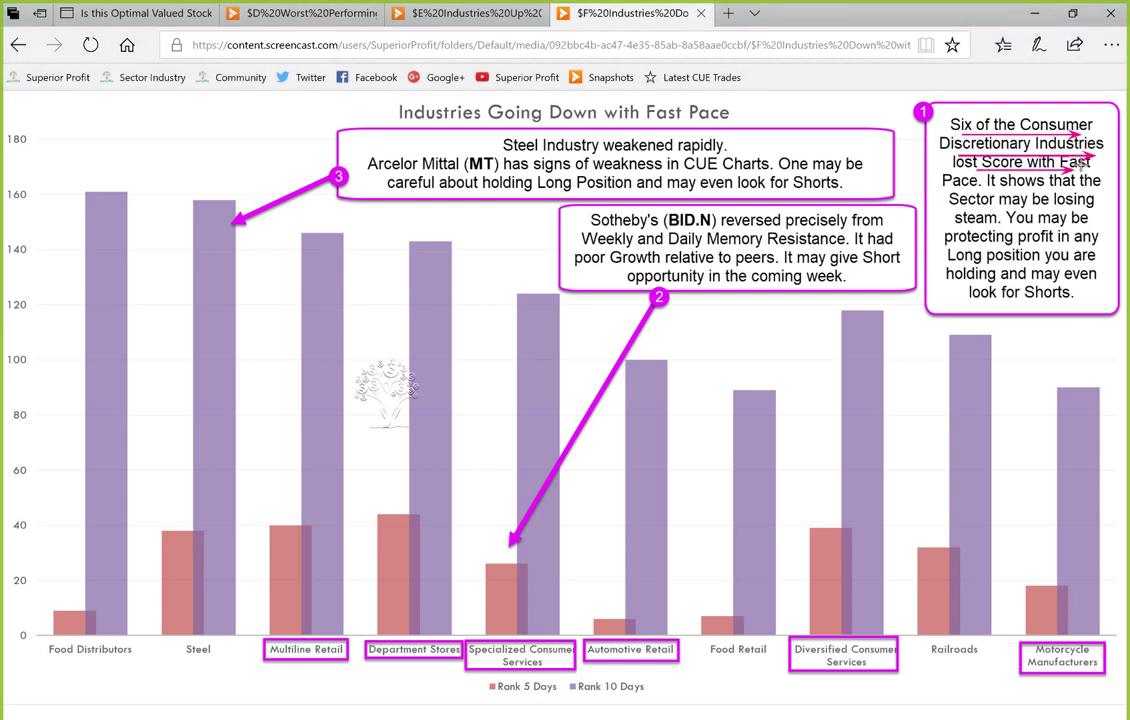
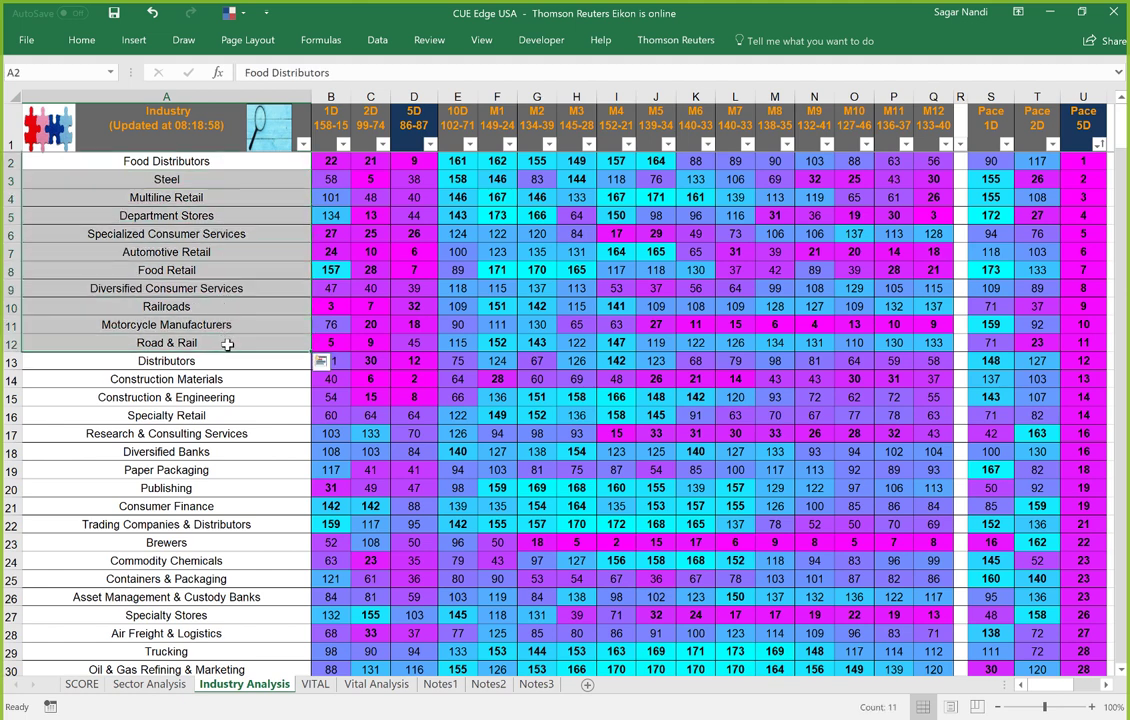
# - Examine the Specialized Consumer Services rankings, comparing its 10D to M2 ranks with its 5D, 2D and 1D ranks
pyautogui.click(190, 240)
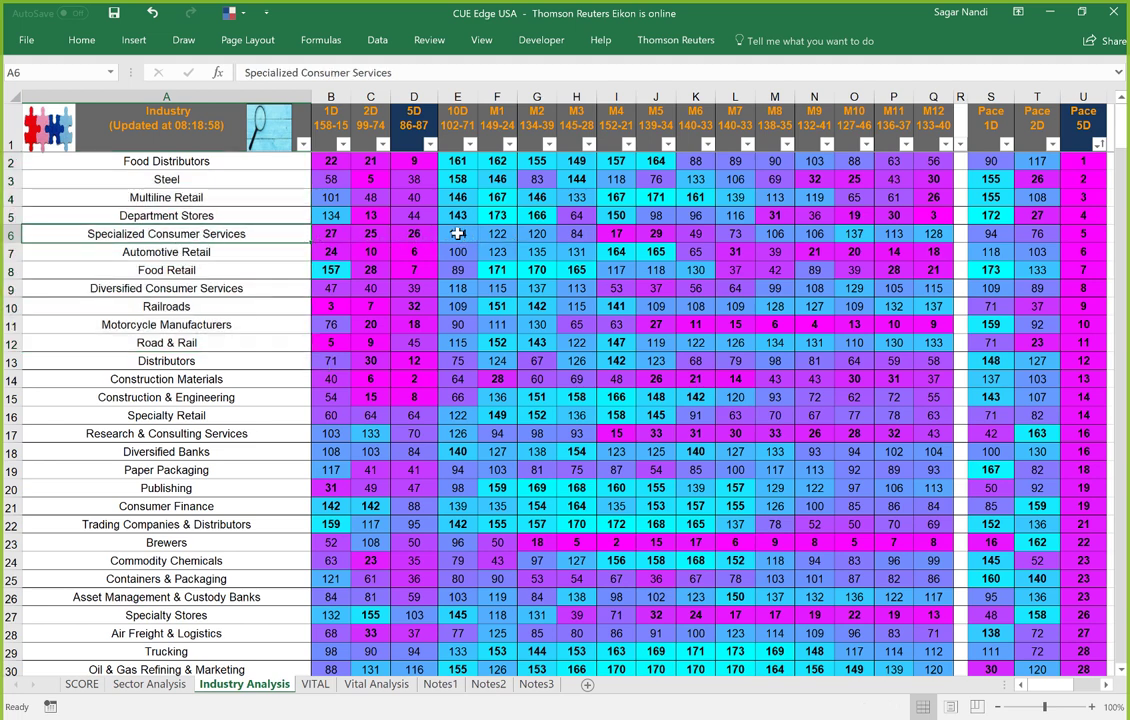
pyautogui.moveTo(452, 236); pyautogui.dragTo(539, 237)
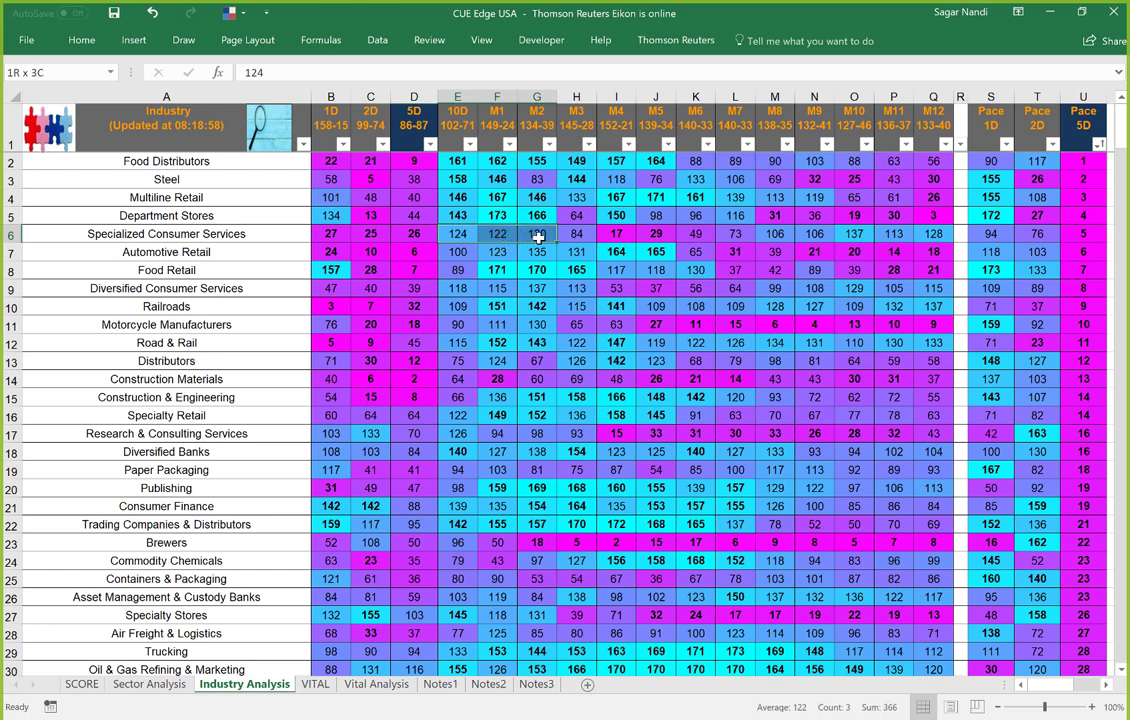
pyautogui.click(419, 235)
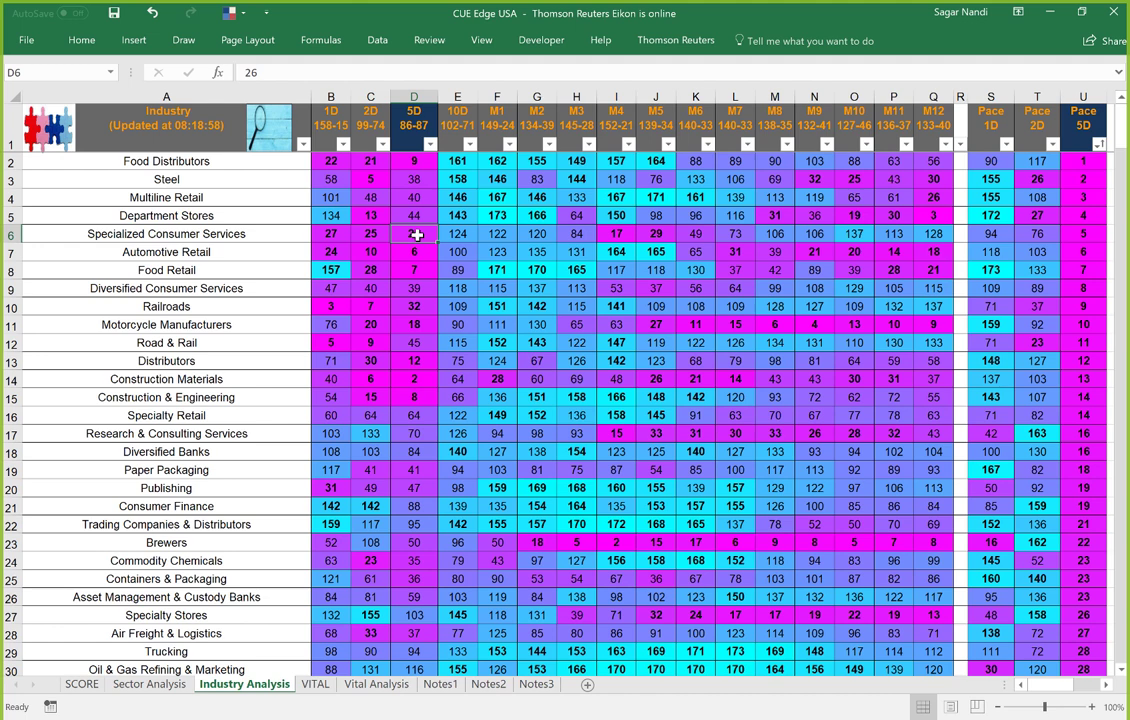
pyautogui.click(358, 235)
pyautogui.keyDown('shift'); pyautogui.click(340, 234); pyautogui.keyUp('shift')
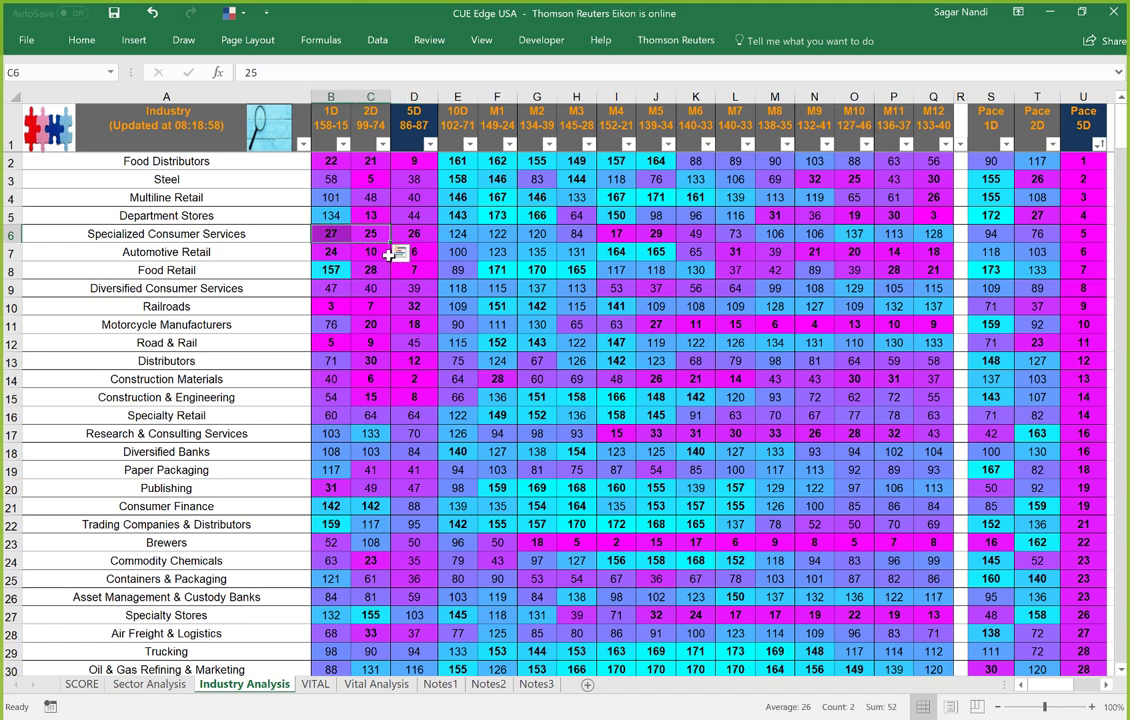
# - Load the Specialized Consumer Services stocks into the VITAL sheet and retrieve their vital data
pyautogui.click(262, 233)
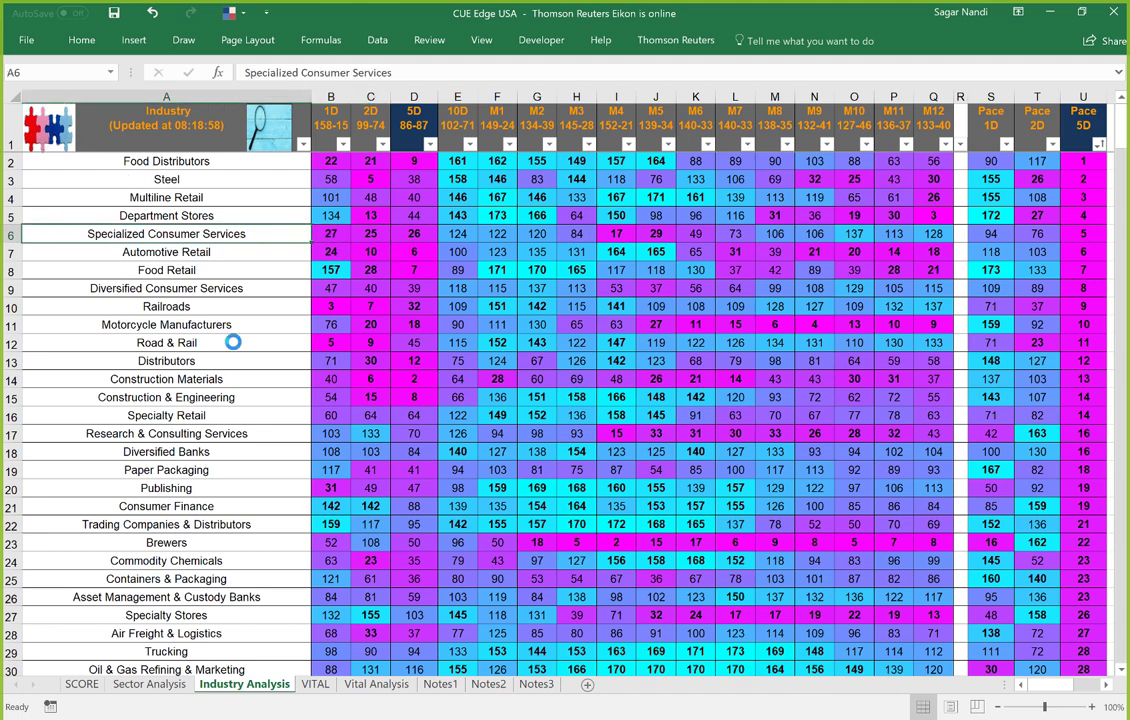
pyautogui.click(60, 148)
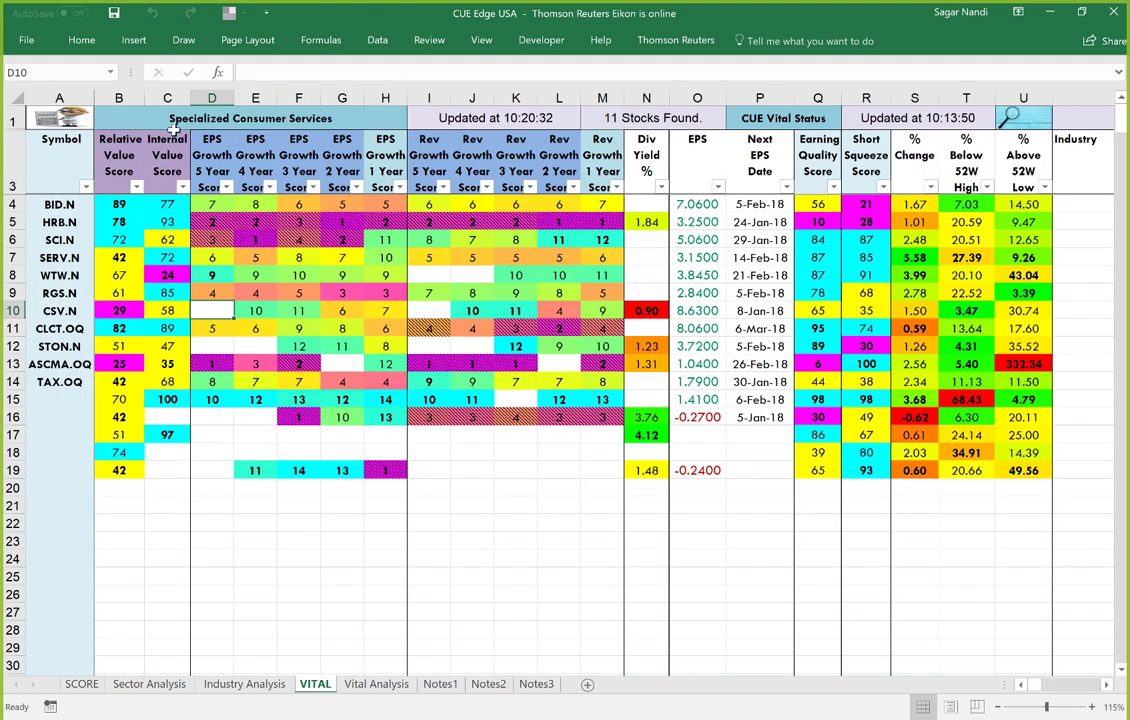
pyautogui.click(77, 124)
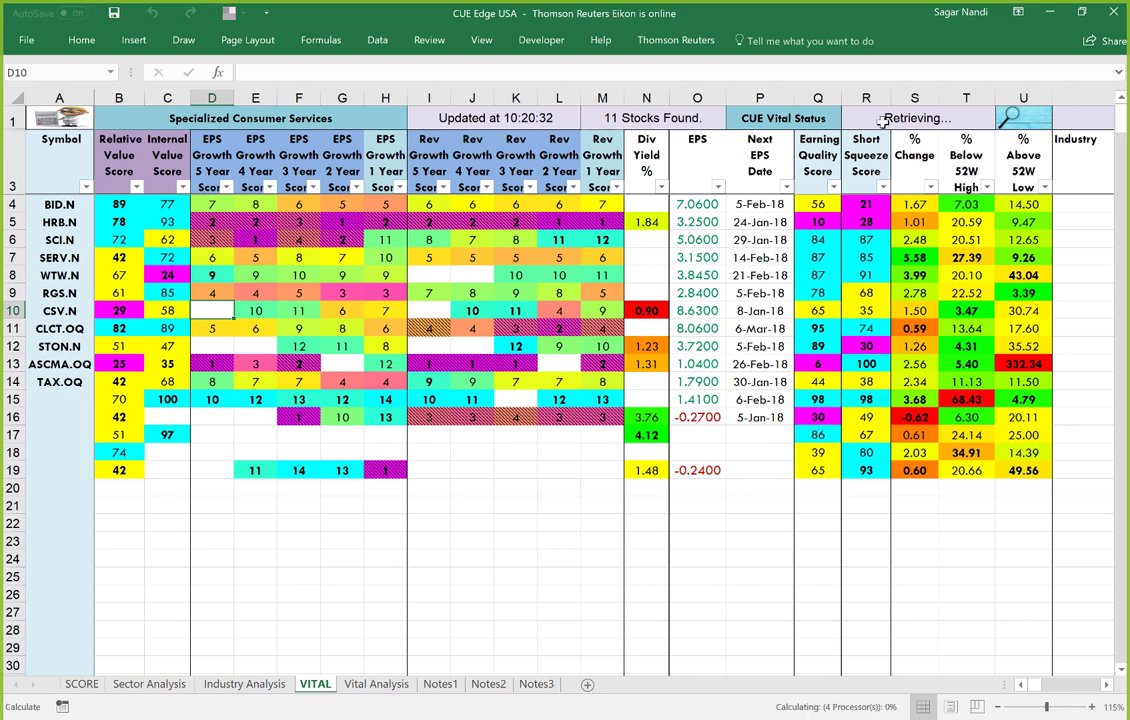
# - Review BID.N's EPS and revenue growth scores against the other Specialized Consumer Services stocks
pyautogui.click(71, 206)
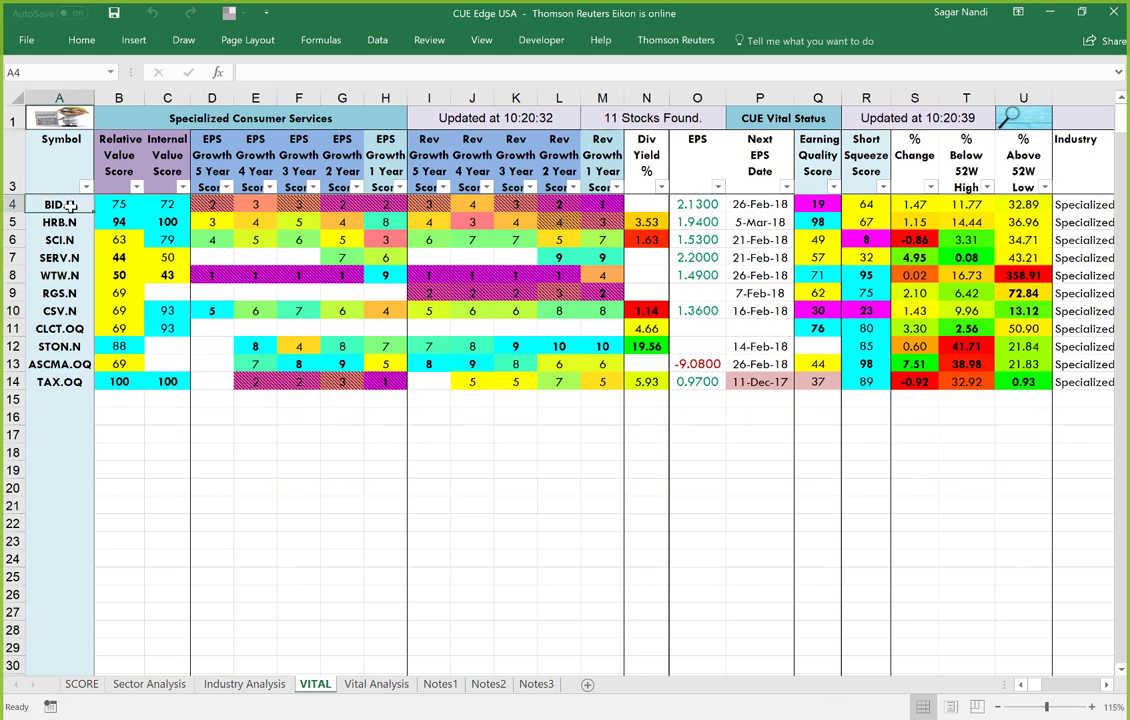
pyautogui.moveTo(207, 204); pyautogui.dragTo(607, 204)
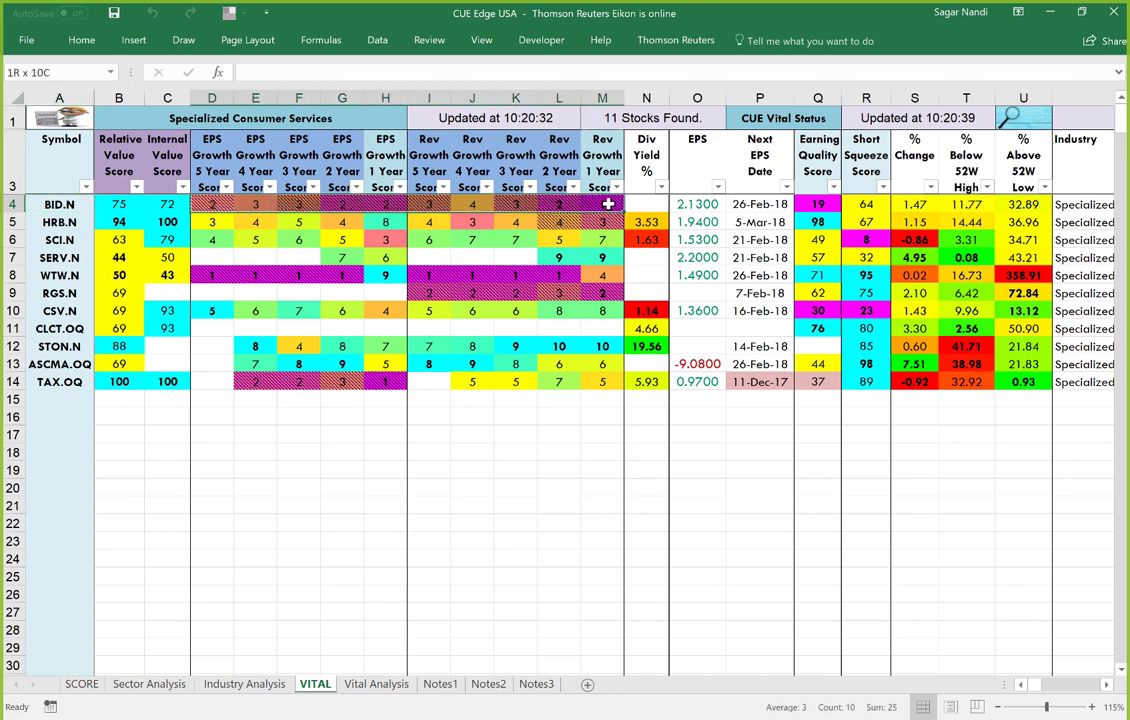
pyautogui.moveTo(50, 206); pyautogui.dragTo(60, 384)
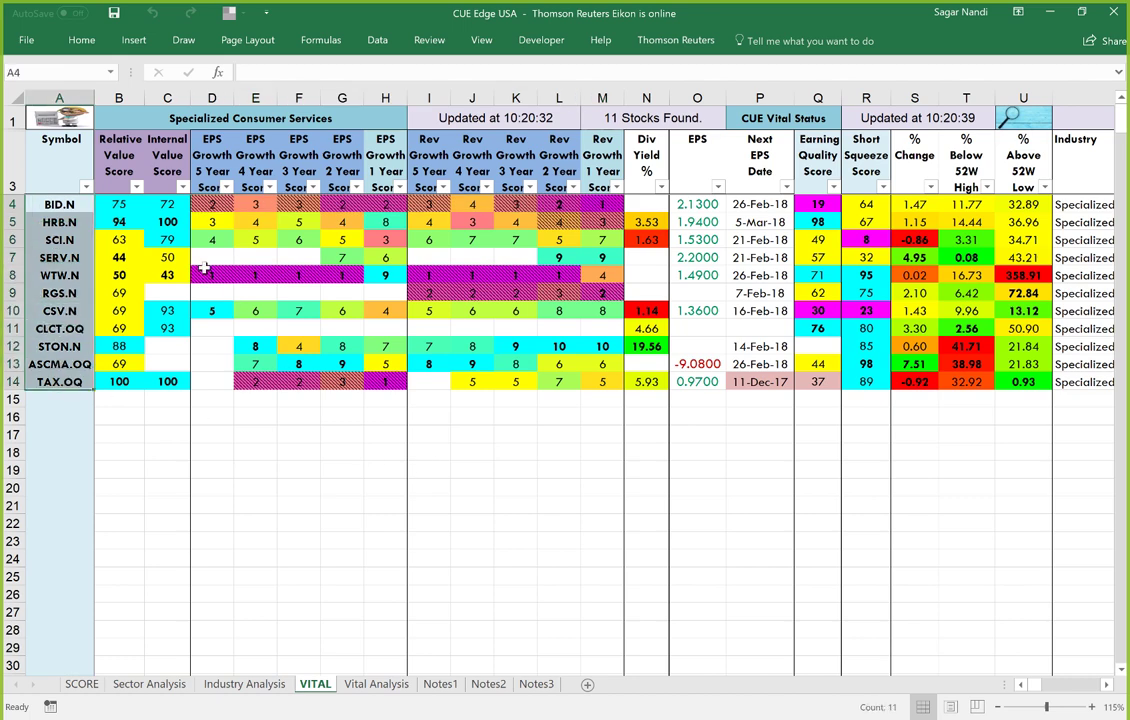
pyautogui.click(58, 204)
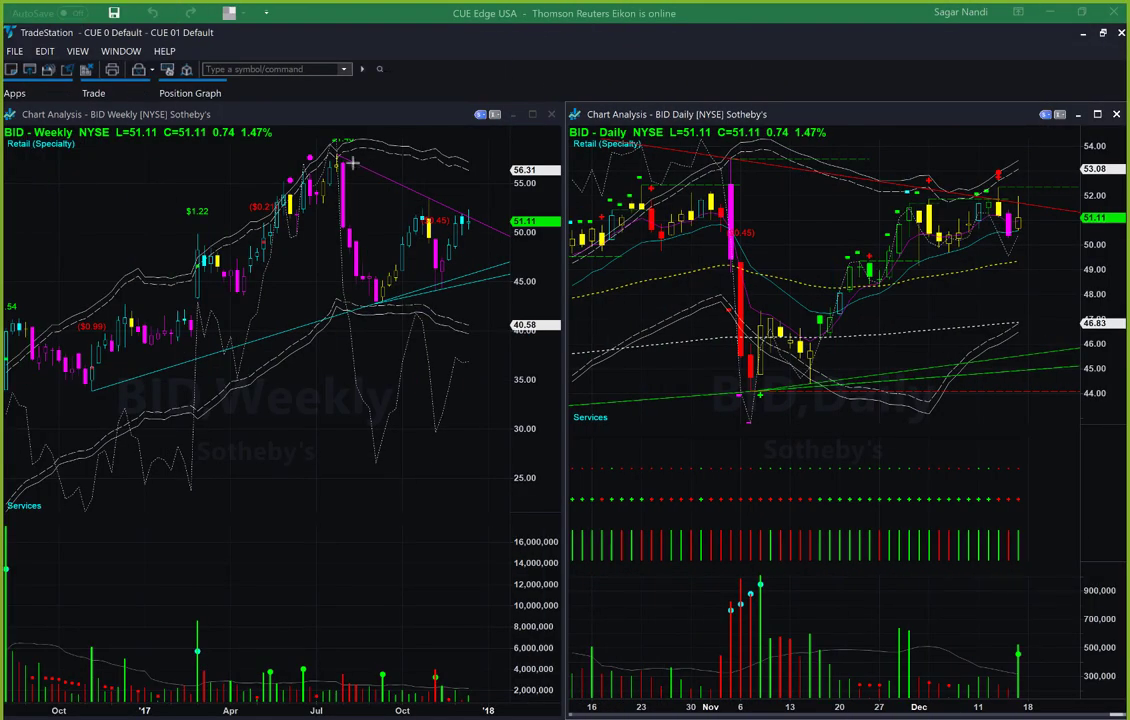
# - On the TradeStation BID charts, mark the weekly and daily descending trendlines, the latest weekly candle and the recent daily highs with arrows
pyautogui.moveTo(340, 155); pyautogui.dragTo(500, 232)
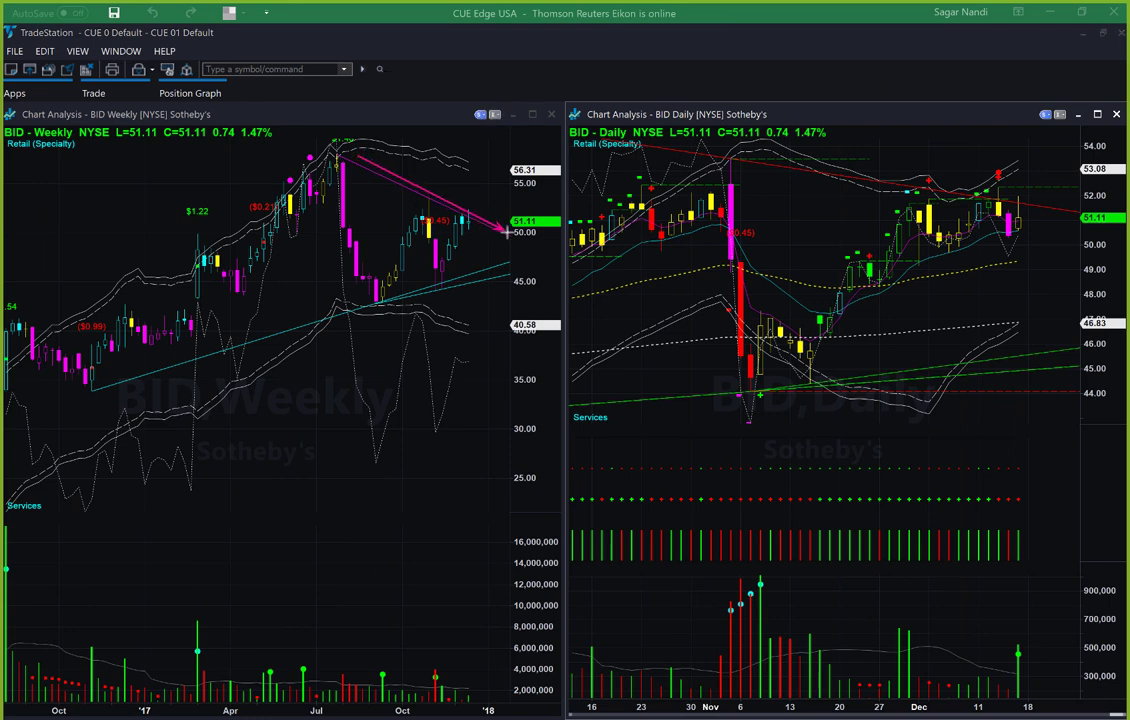
pyautogui.moveTo(492, 155); pyautogui.dragTo(469, 208)
pyautogui.moveTo(735, 157); pyautogui.dragTo(1100, 211)
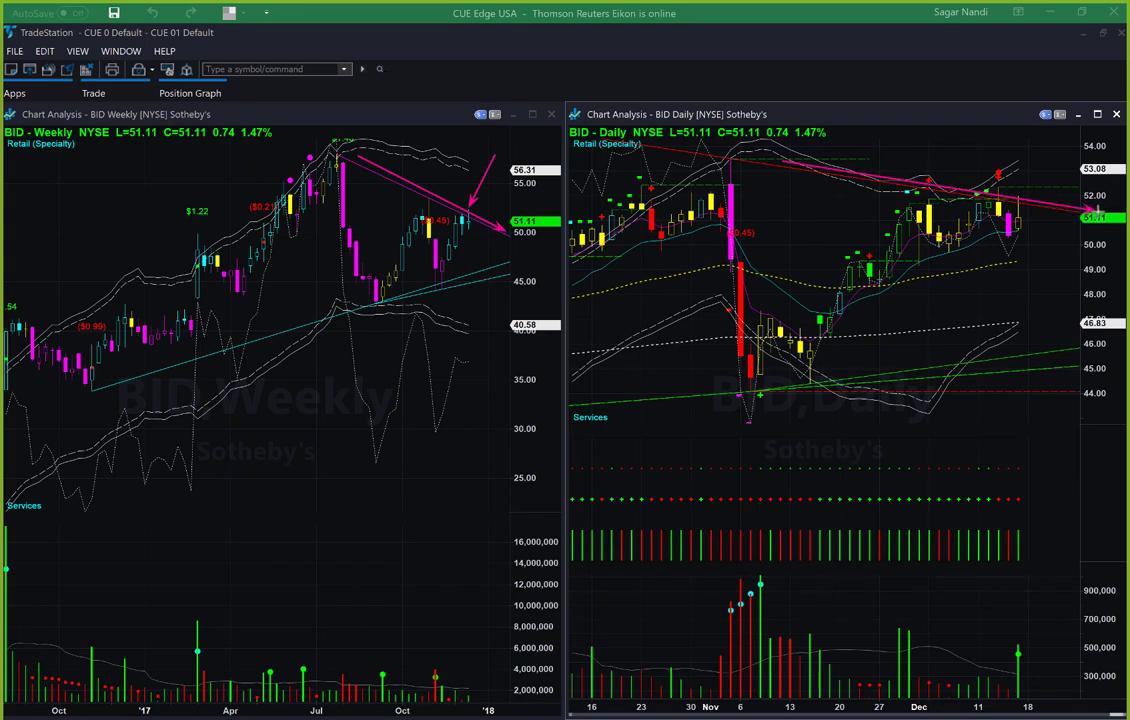
pyautogui.moveTo(1043, 137); pyautogui.dragTo(1008, 170)
pyautogui.moveTo(1025, 177); pyautogui.dragTo(1005, 190)
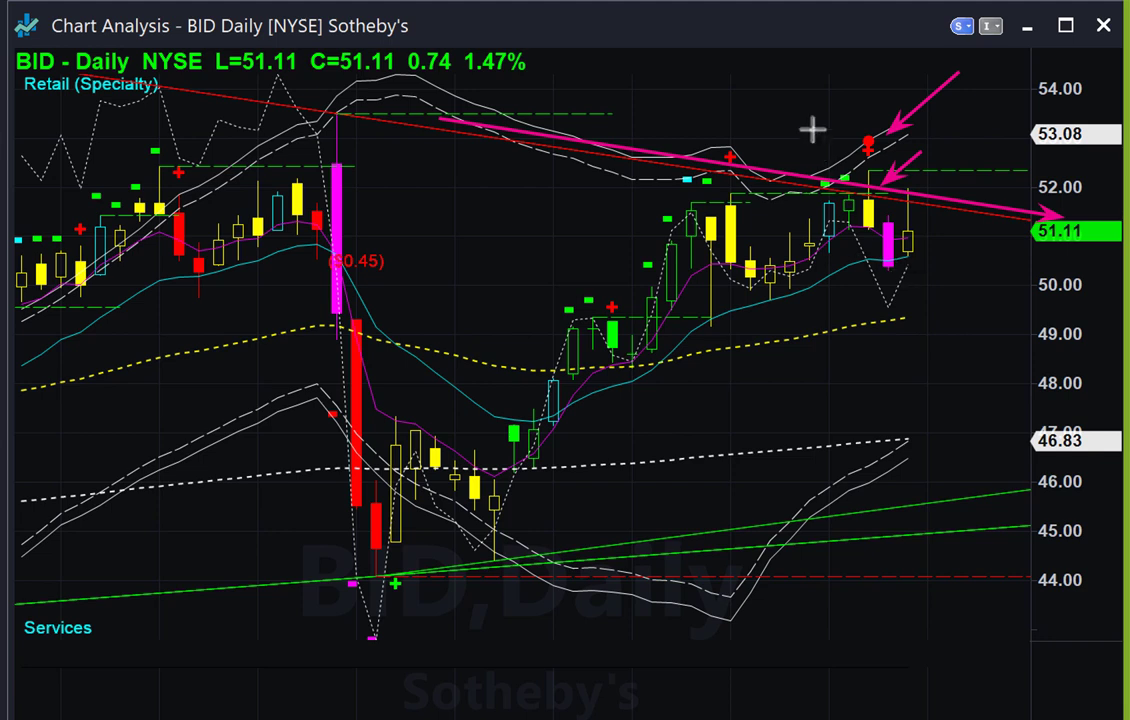
# - Mark the BID daily chart's resistance near 52.00, the rally into the recent high and the decline below it with arrows
pyautogui.moveTo(764, 109); pyautogui.dragTo(860, 182)
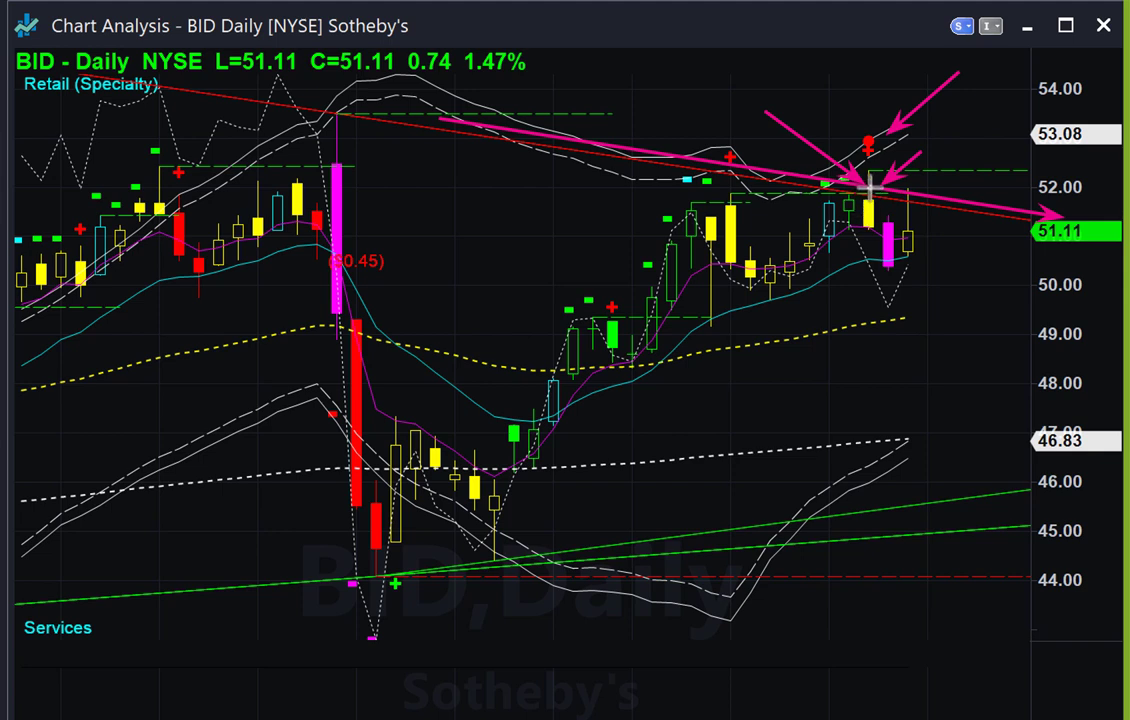
pyautogui.moveTo(870, 187); pyautogui.dragTo(1034, 187)
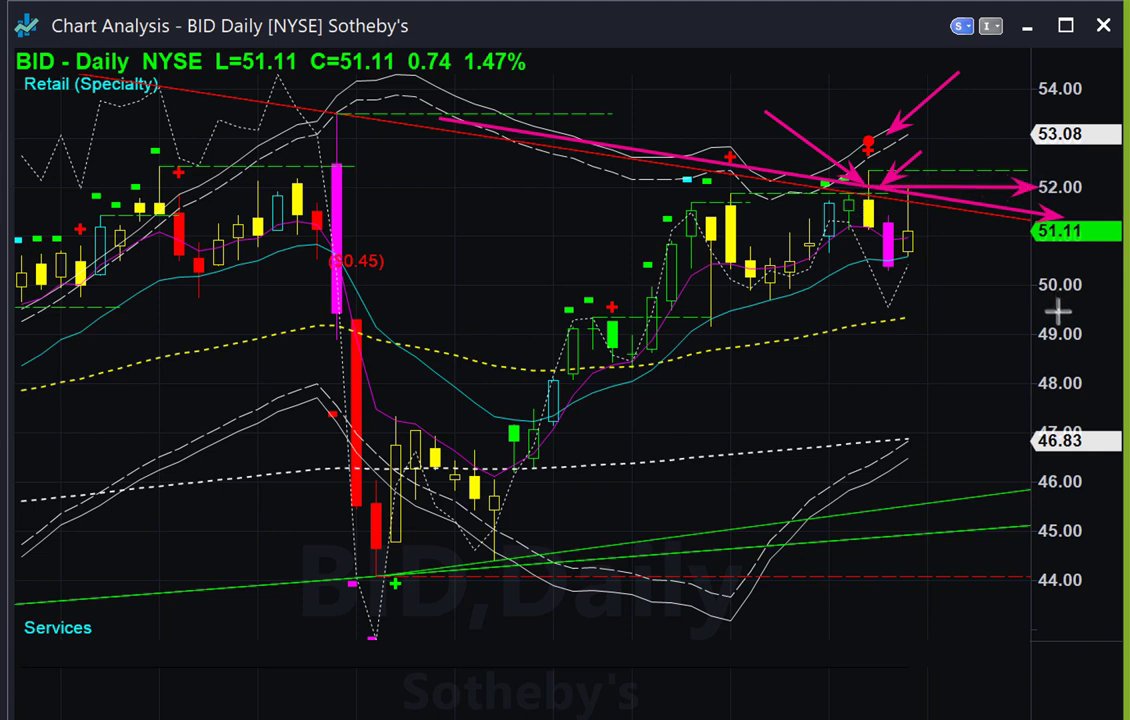
pyautogui.moveTo(729, 400); pyautogui.dragTo(745, 386)
pyautogui.moveTo(813, 305); pyautogui.dragTo(860, 232)
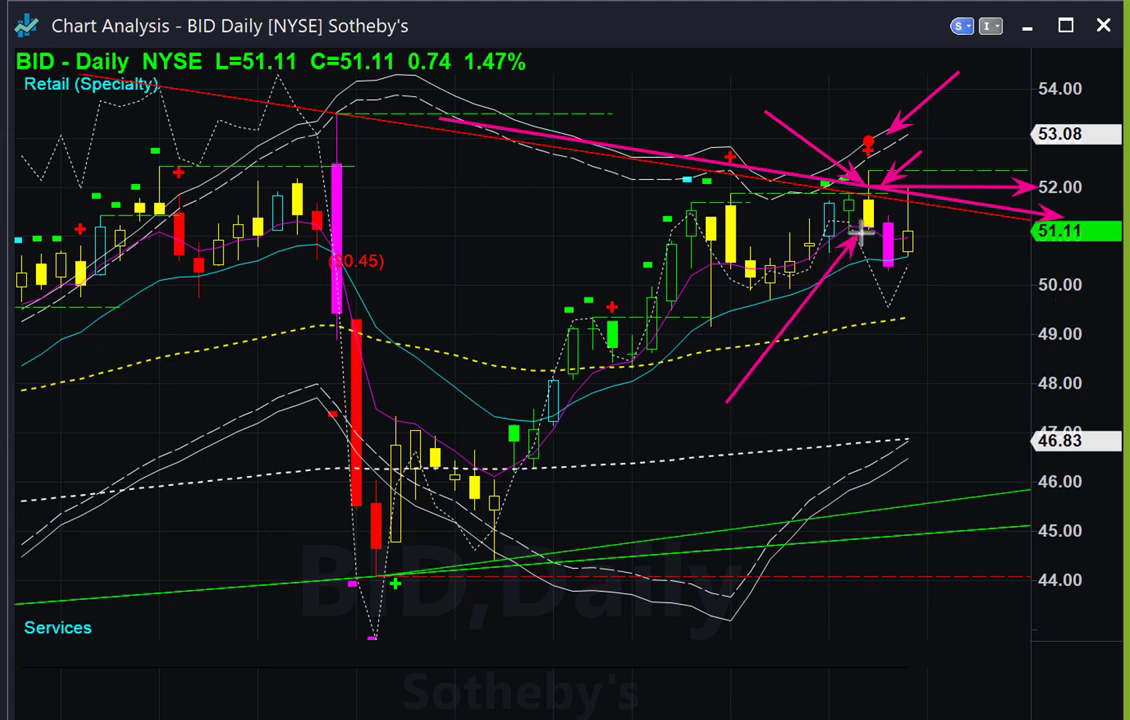
pyautogui.moveTo(868, 252); pyautogui.dragTo(884, 314)
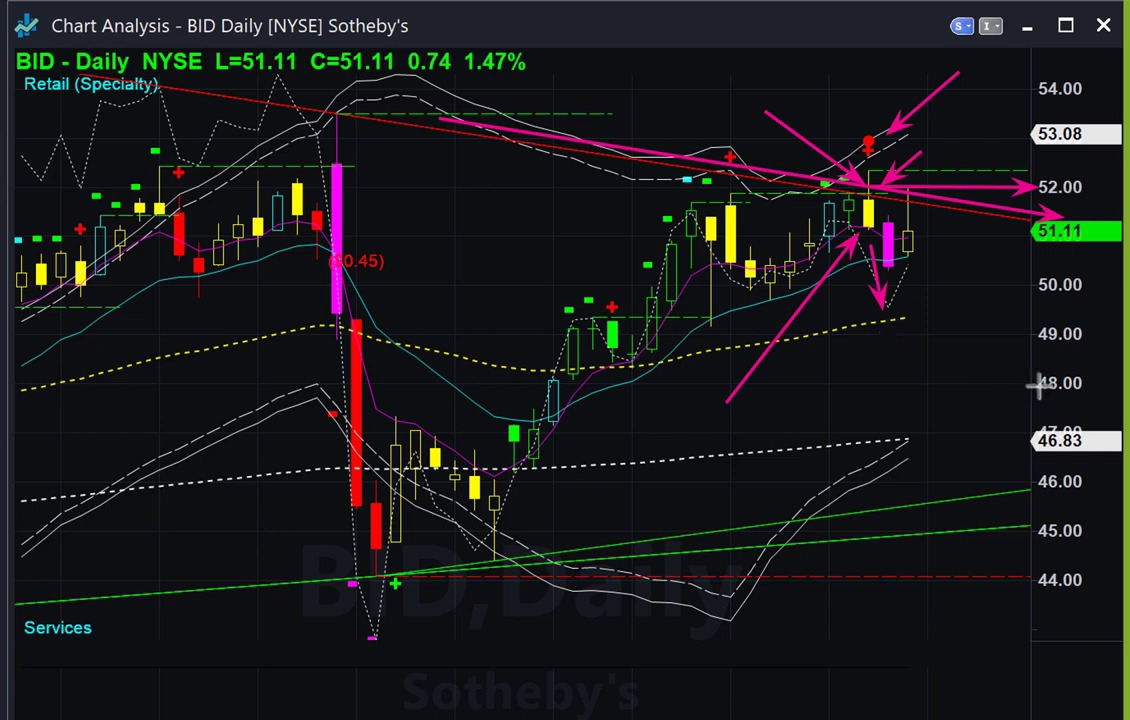
# - Mark the latest BID daily candle, retrace the descending trendline and sketch a possible downward path with arrows
pyautogui.moveTo(1075, 347); pyautogui.dragTo(934, 254)
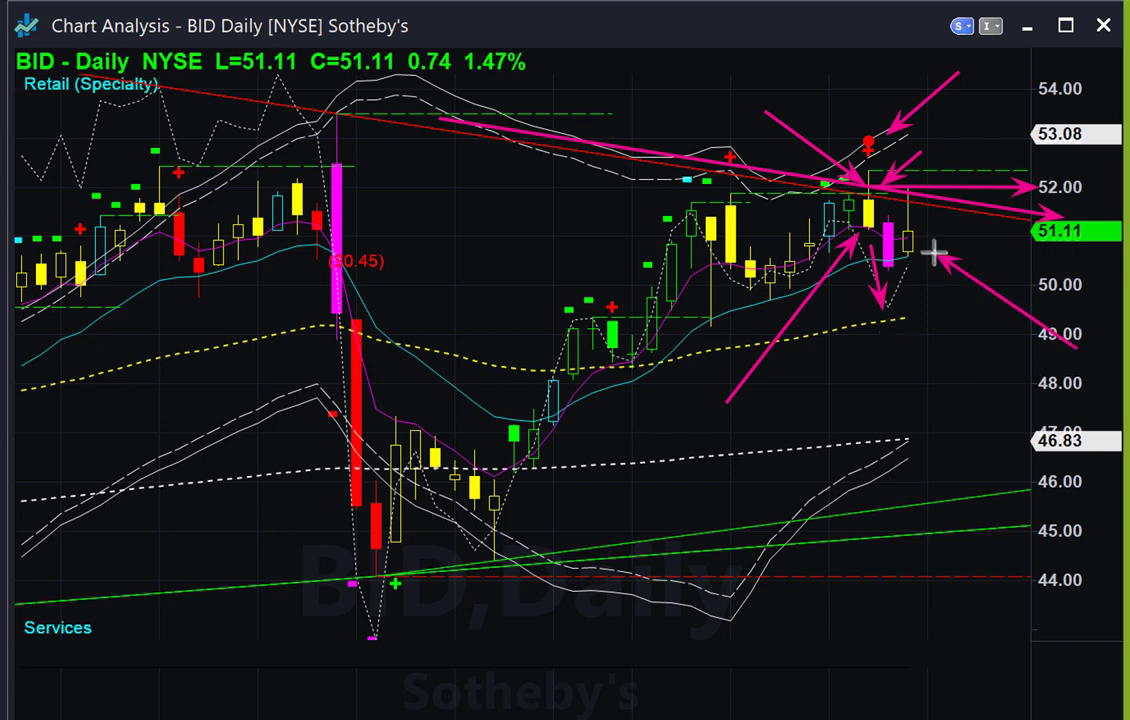
pyautogui.moveTo(822, 180); pyautogui.dragTo(1062, 216)
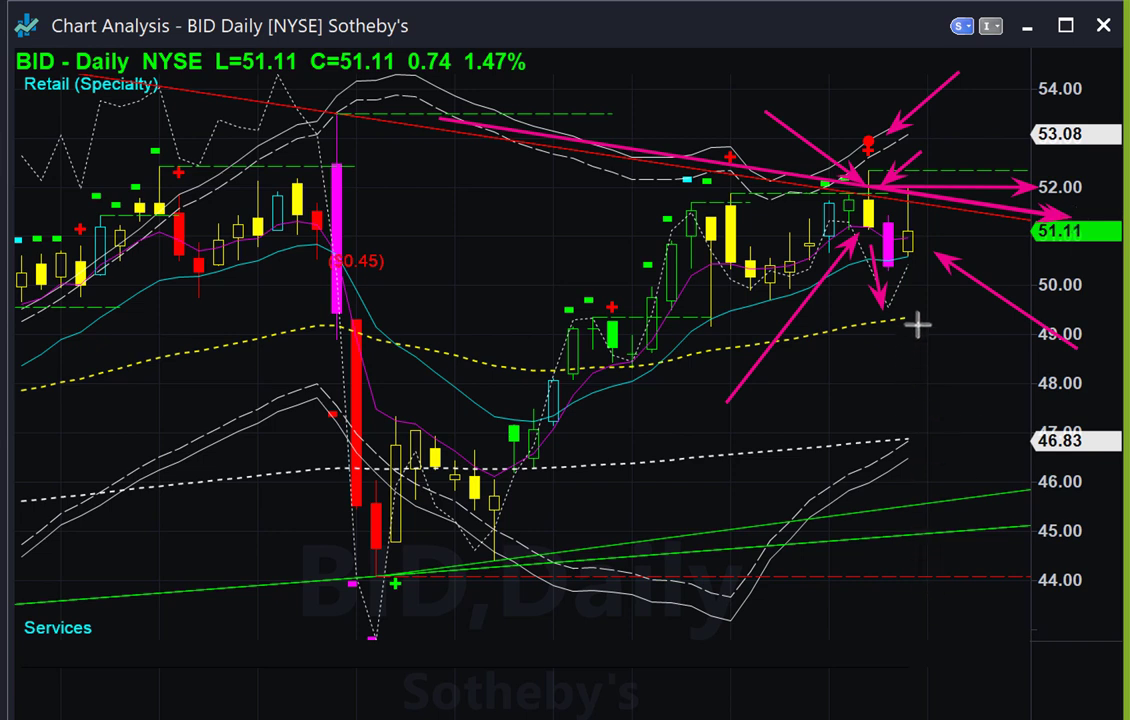
pyautogui.moveTo(918, 229); pyautogui.dragTo(938, 298)
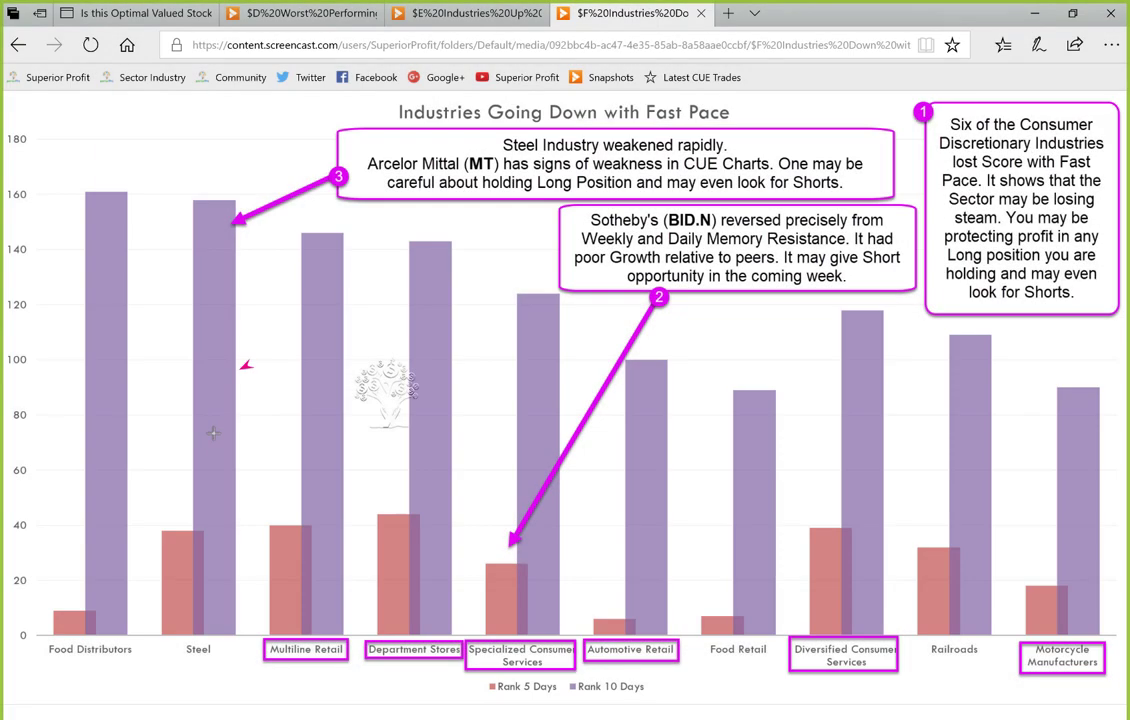
# - In the browser's fast-pace decline chart, point at the Steel bars, underline the Arcelor Mittal (MT) note and clear the markings
pyautogui.moveTo(247, 366); pyautogui.dragTo(205, 497)
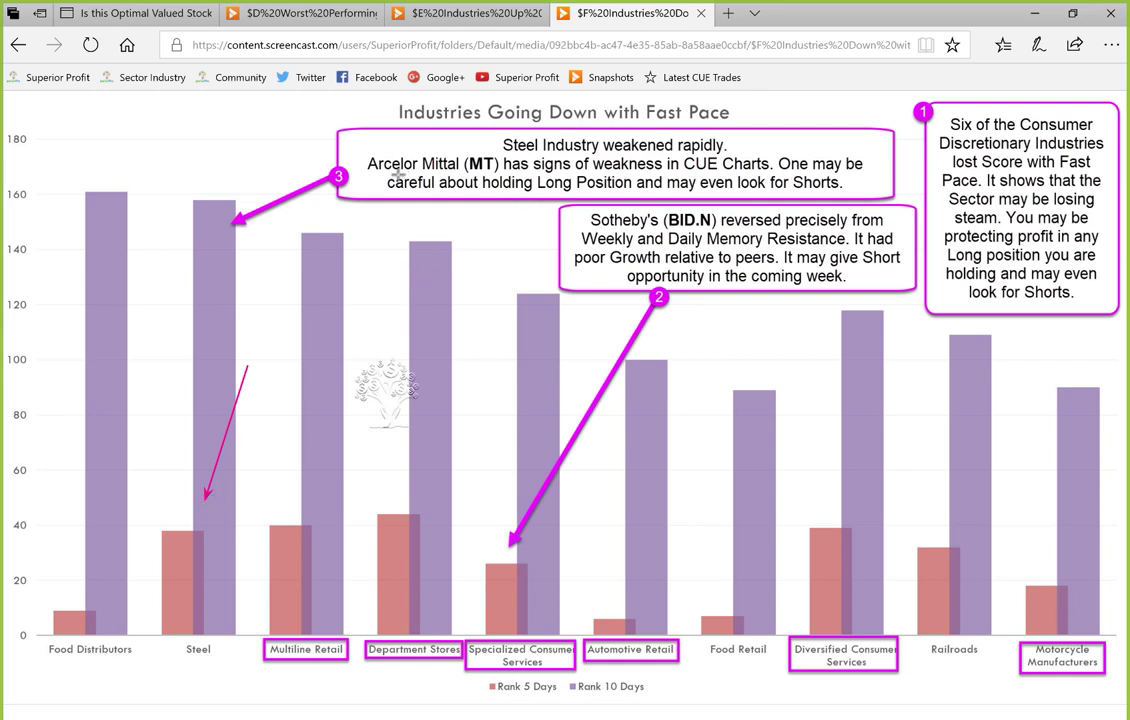
pyautogui.moveTo(398, 173)
pyautogui.mouseDown()
pyautogui.moveTo(528, 173)
pyautogui.moveTo(572, 186)
pyautogui.moveTo(825, 175)
pyautogui.mouseUp()
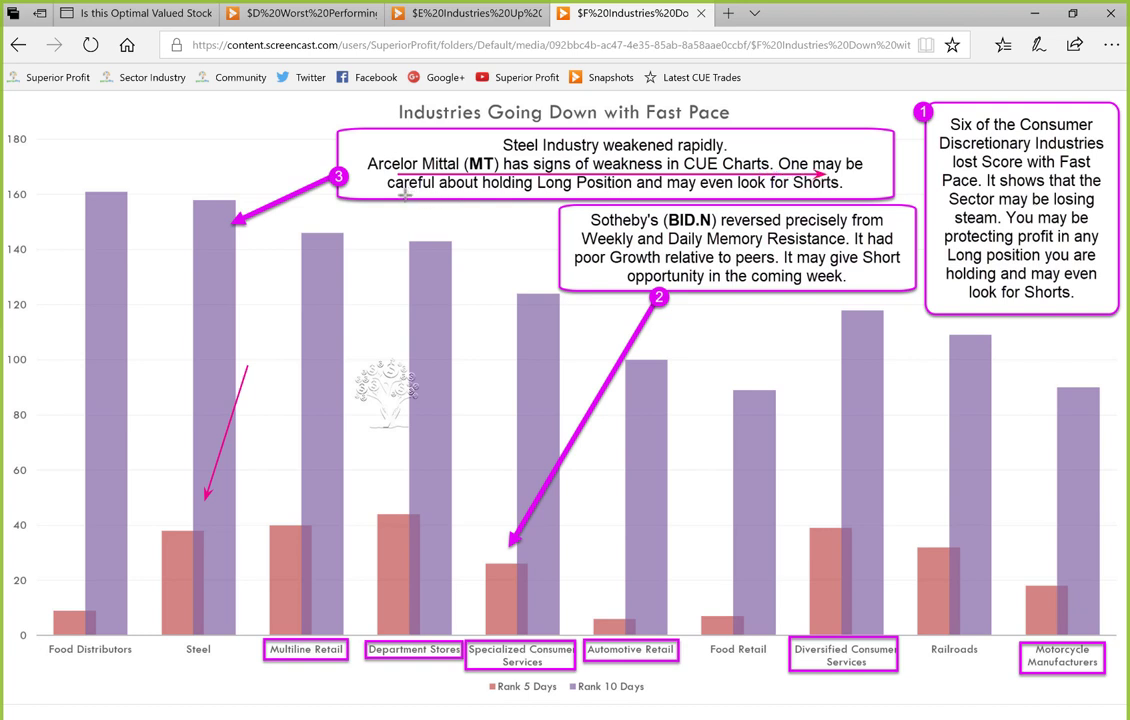
pyautogui.moveTo(400, 195); pyautogui.dragTo(805, 200)
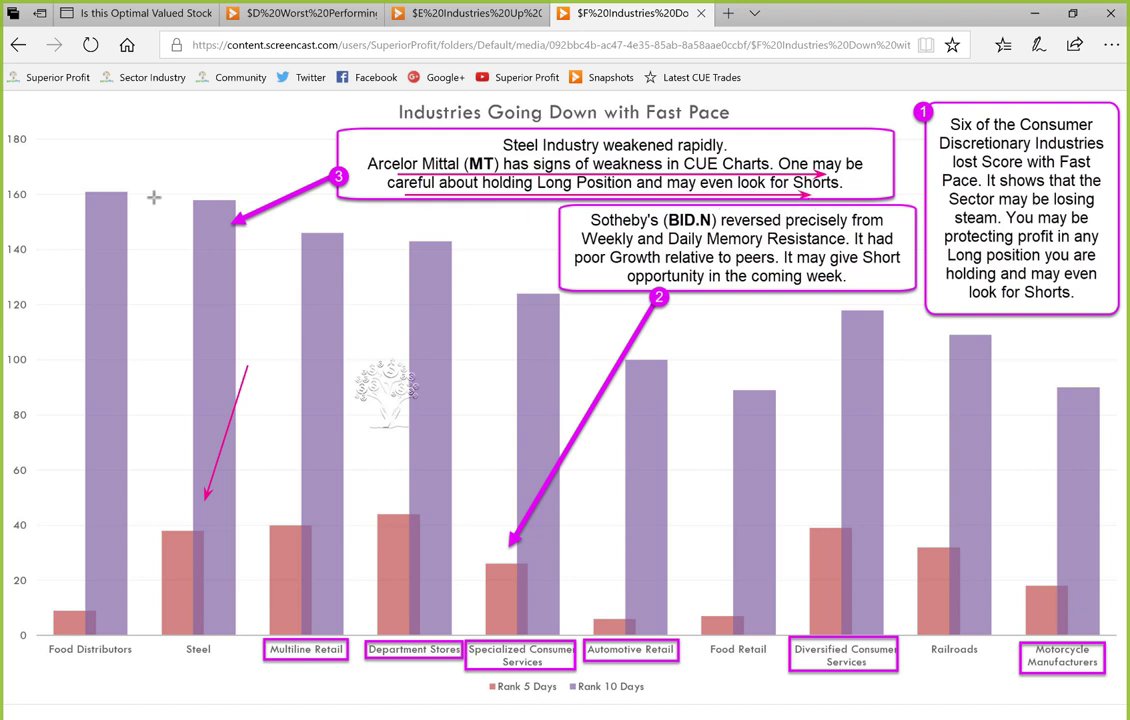
pyautogui.press('Escape')
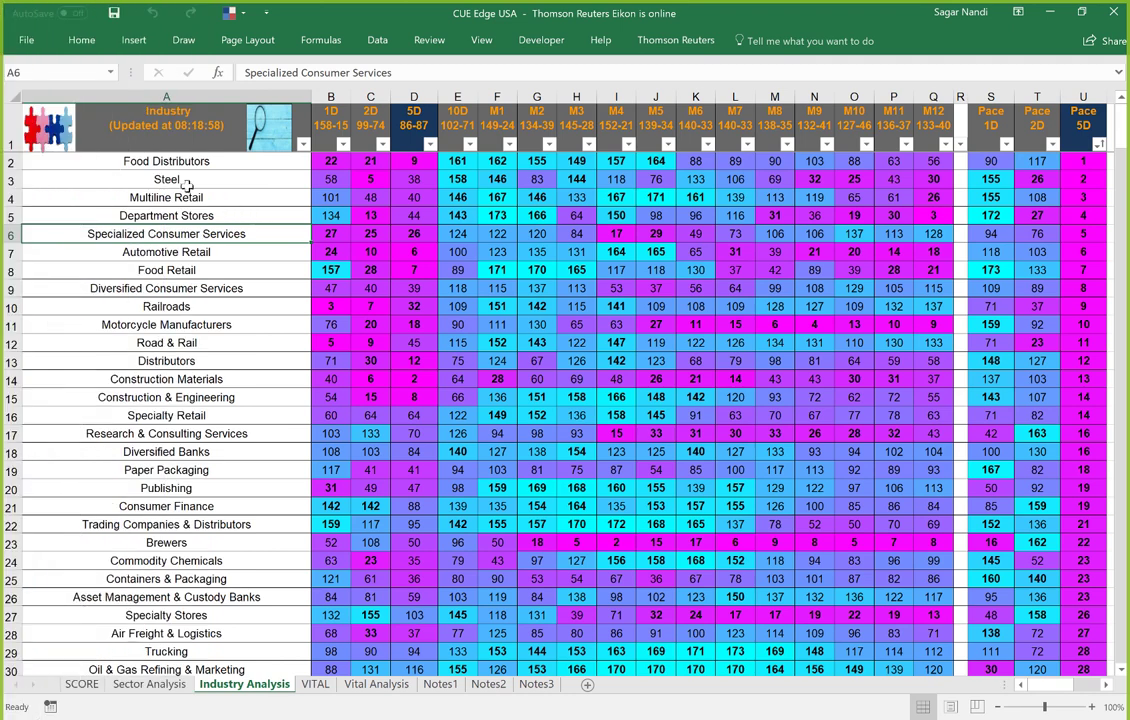
# - In the Industry Analysis sheet, examine Steel's 5D rank, its 10D to M6 ranks and its Pace 5D value
pyautogui.click(172, 180)
pyautogui.moveTo(172, 180); pyautogui.dragTo(413, 181)
pyautogui.click(413, 179)
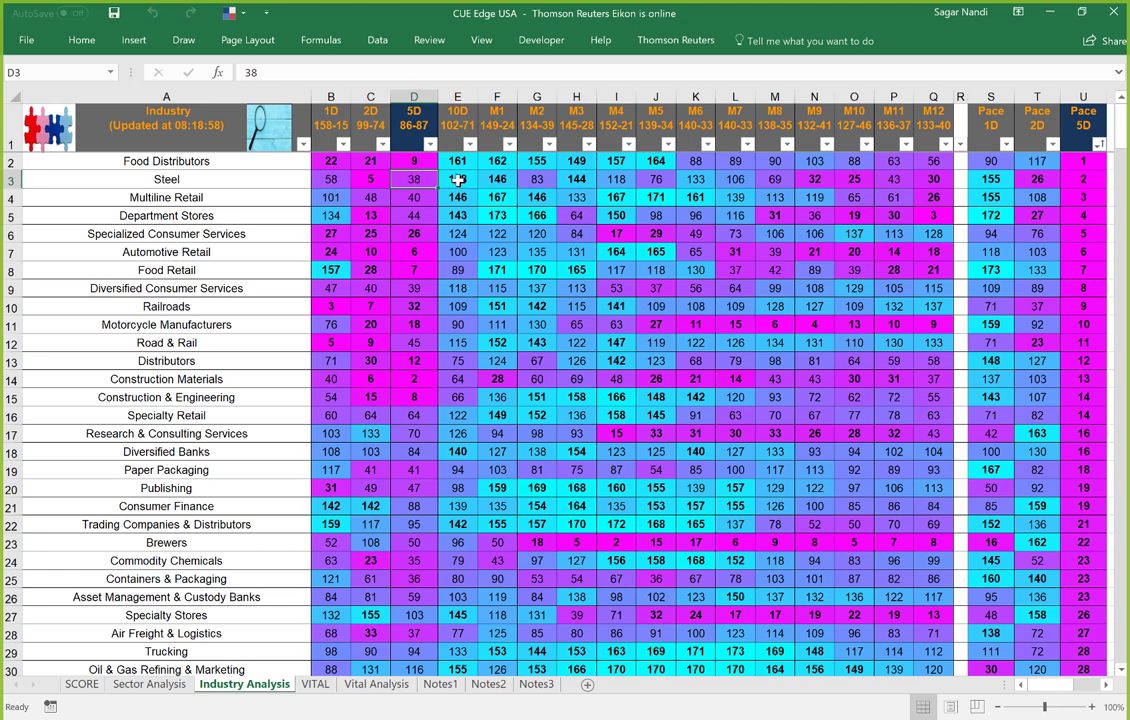
pyautogui.moveTo(458, 179); pyautogui.dragTo(692, 184)
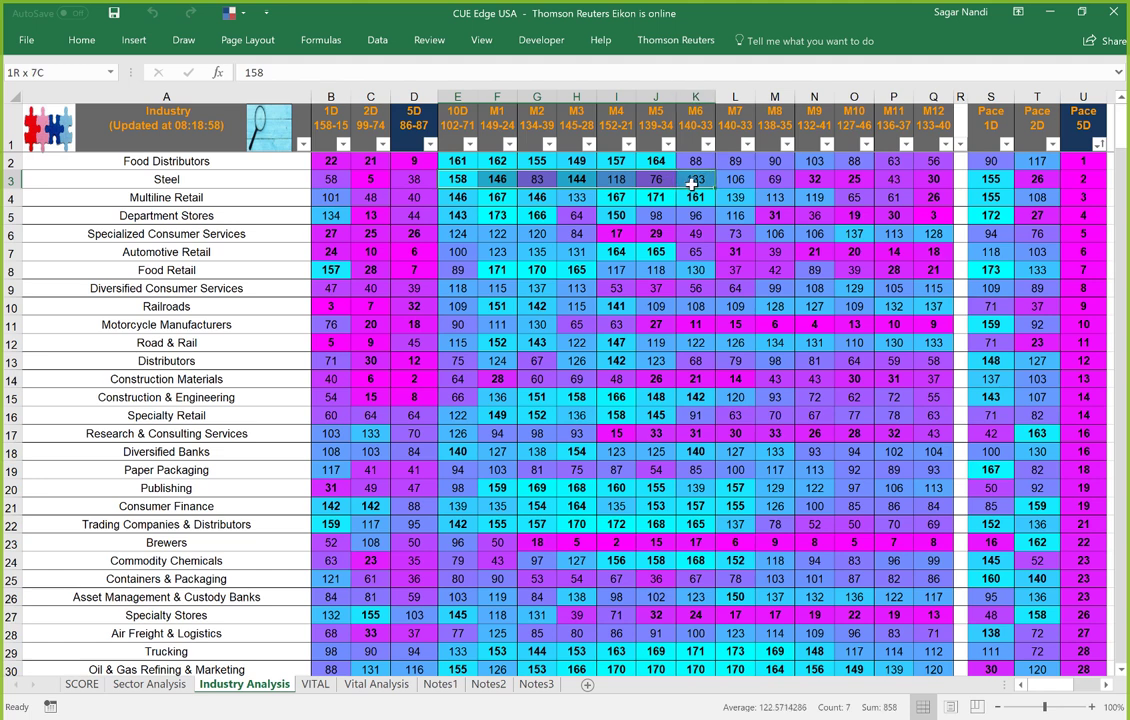
pyautogui.click(454, 180)
pyautogui.moveTo(454, 180); pyautogui.dragTo(420, 179)
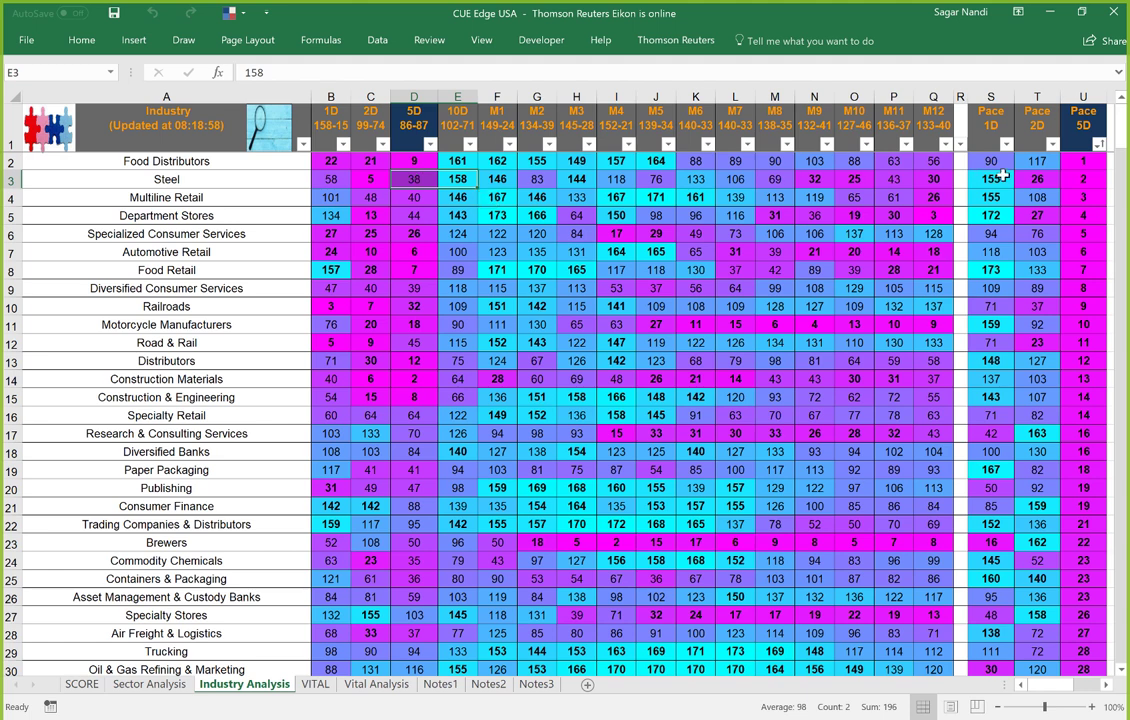
pyautogui.click(1081, 179)
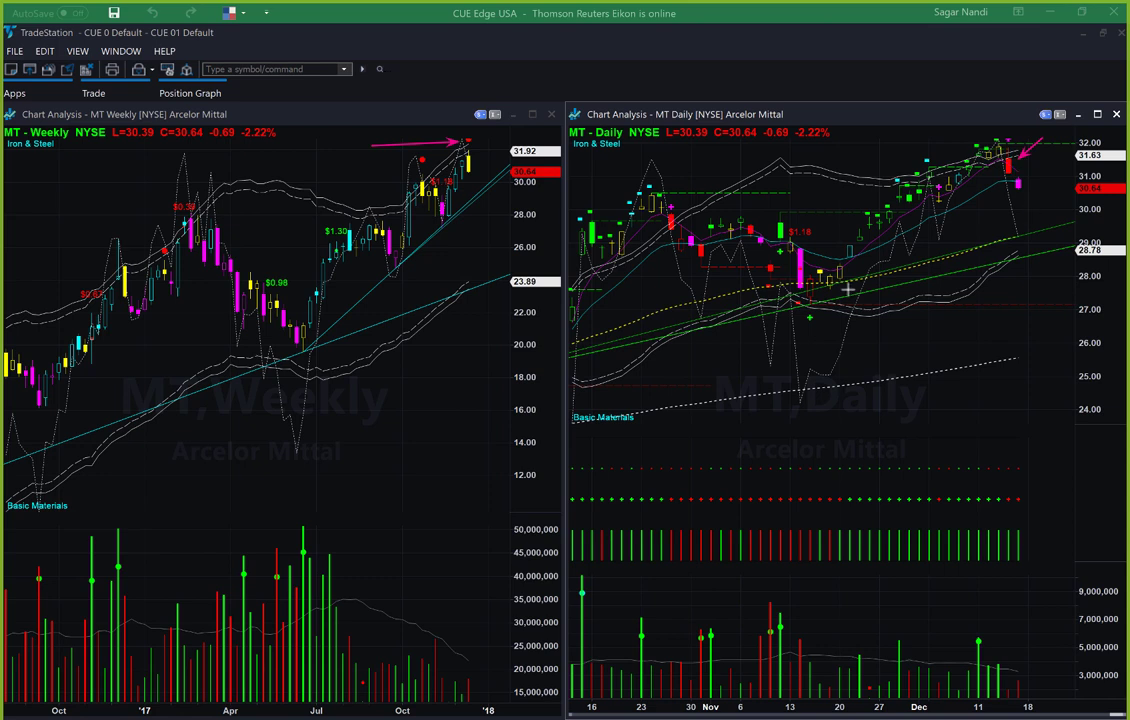
# - On the MT daily chart, trace the rally toward the latest candle and a possible bounce and pullback path with arrows
pyautogui.moveTo(942, 232); pyautogui.dragTo(1012, 191)
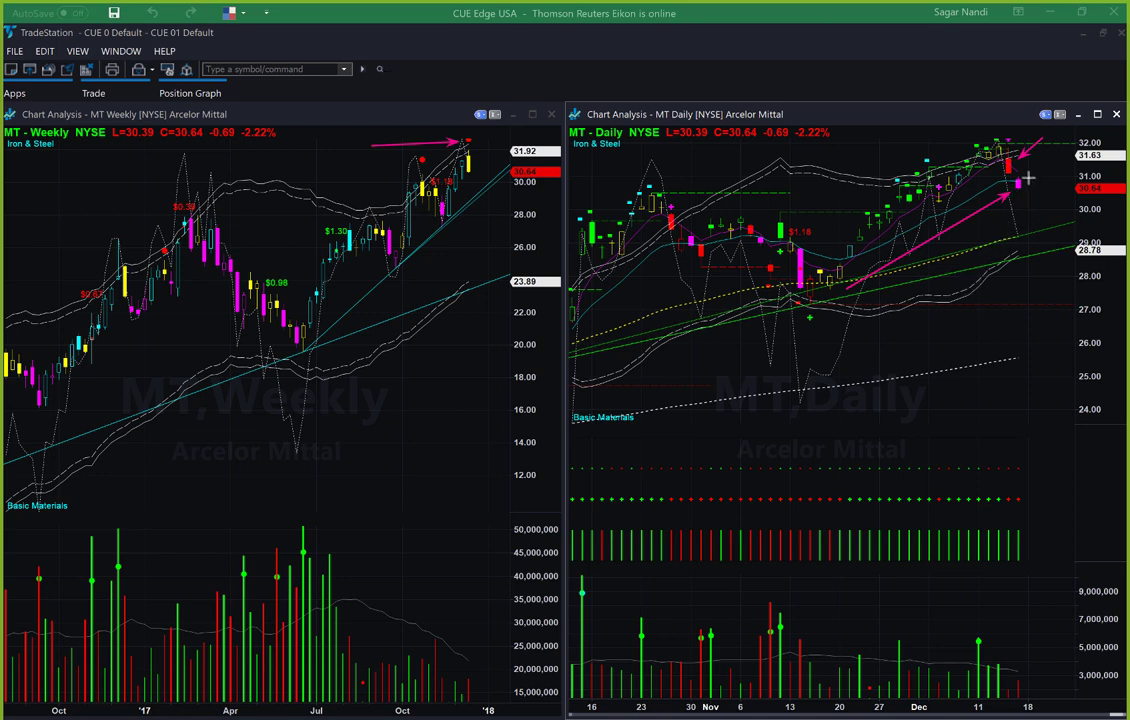
pyautogui.moveTo(1028, 178)
pyautogui.mouseDown()
pyautogui.moveTo(1053, 152)
pyautogui.moveTo(1080, 189)
pyautogui.mouseUp()
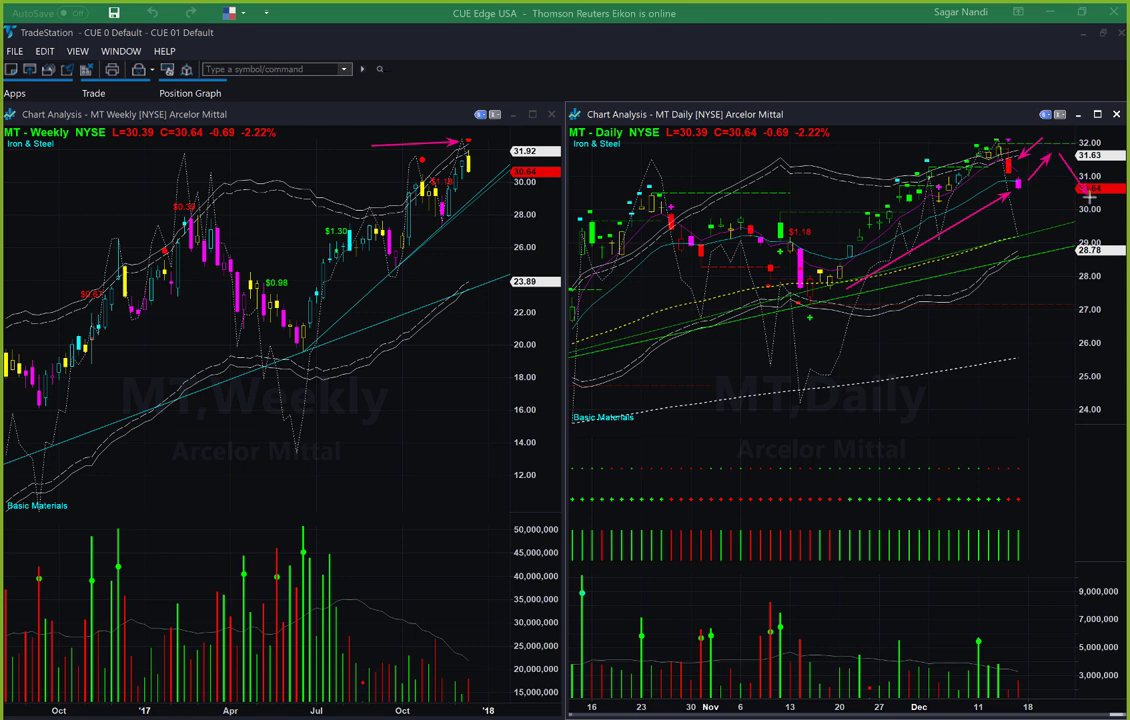